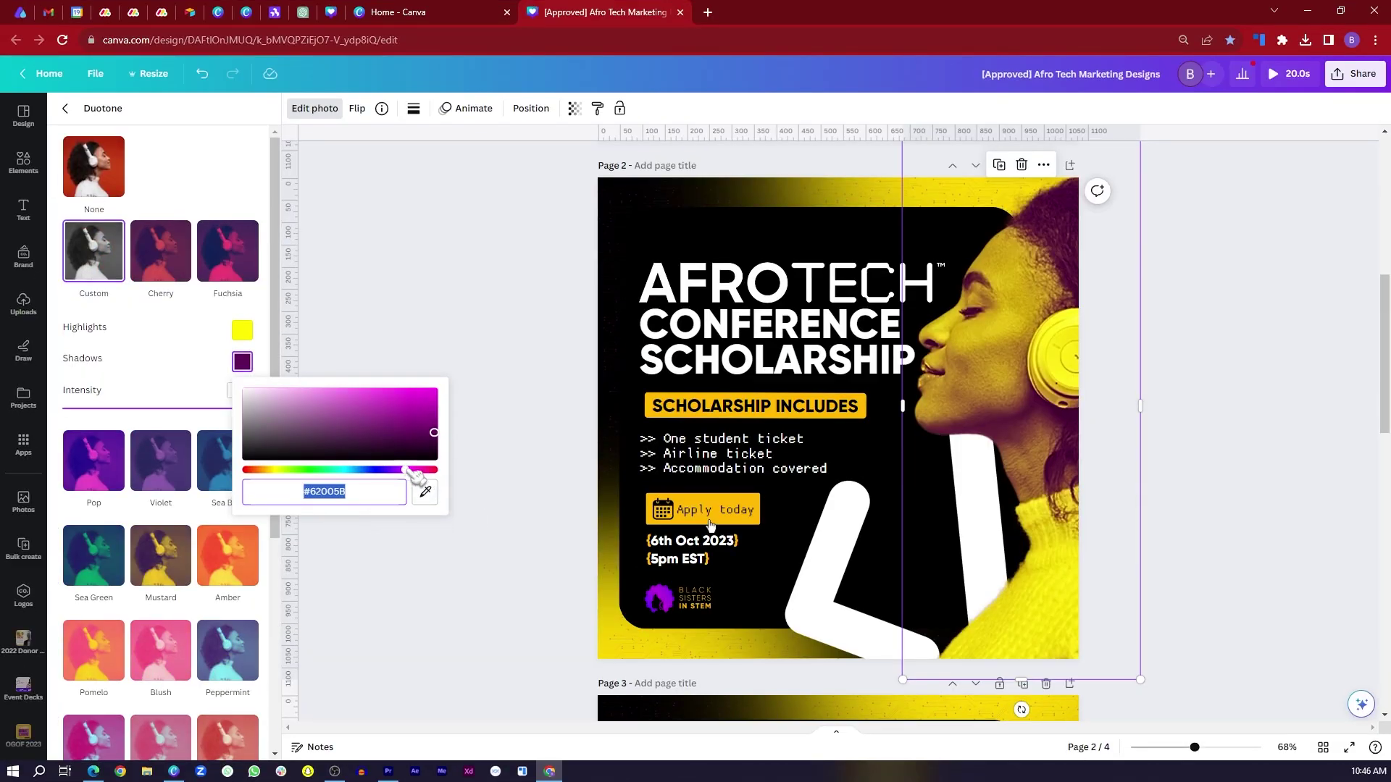
{"action": "left_click_drag", "start_coordinate": [365, 472], "coordinate": [366, 470]}
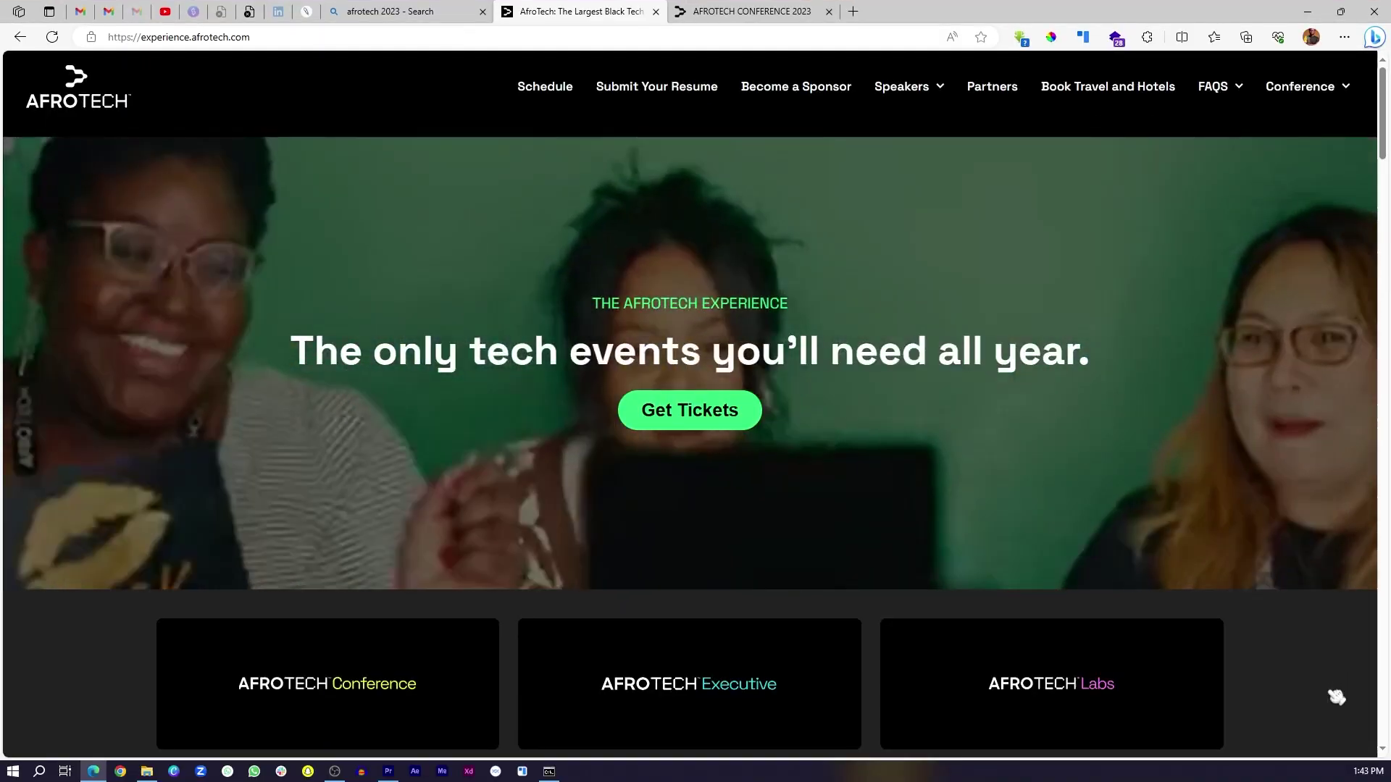
{"action": "scroll", "coordinate": [1337, 697], "scroll_direction": "down", "scroll_amount": 2}
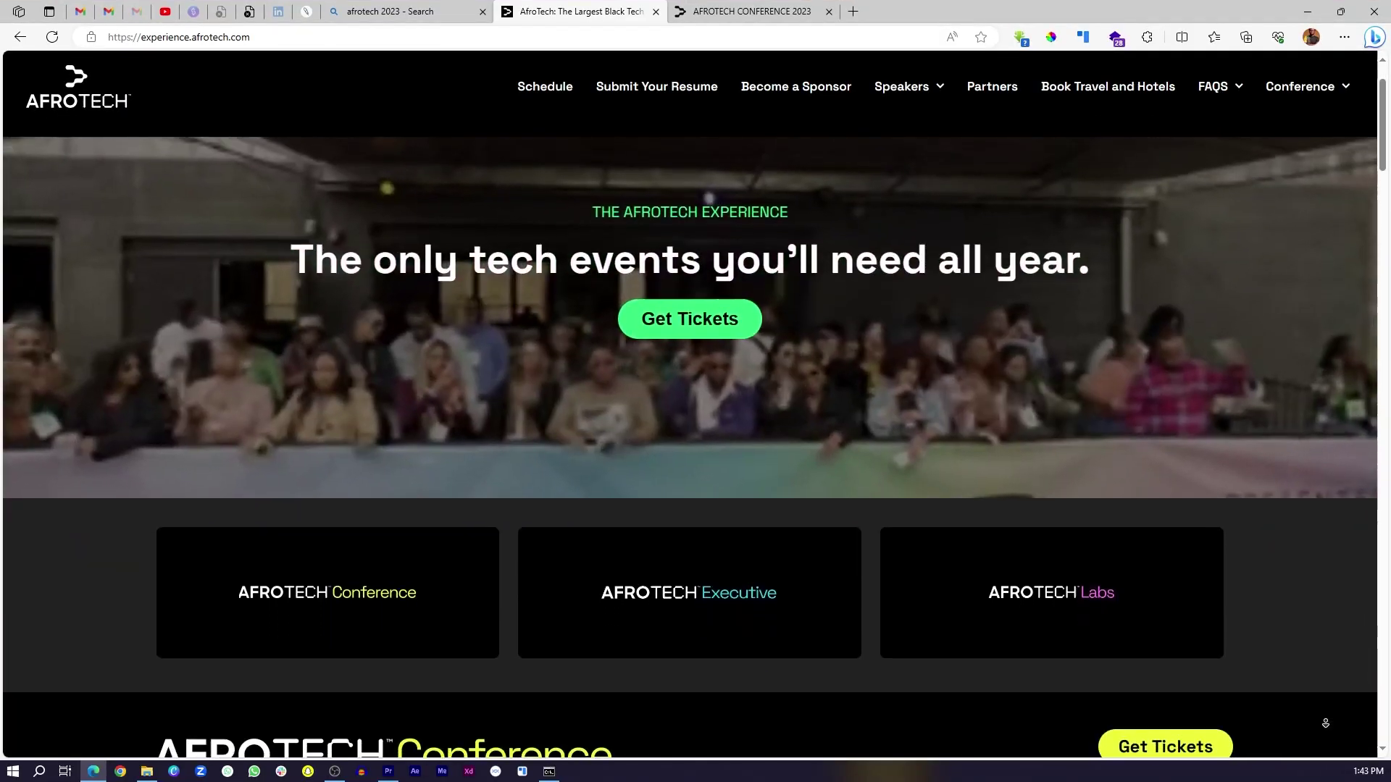
{"action": "scroll", "coordinate": [1326, 723], "scroll_direction": "down", "scroll_amount": 3}
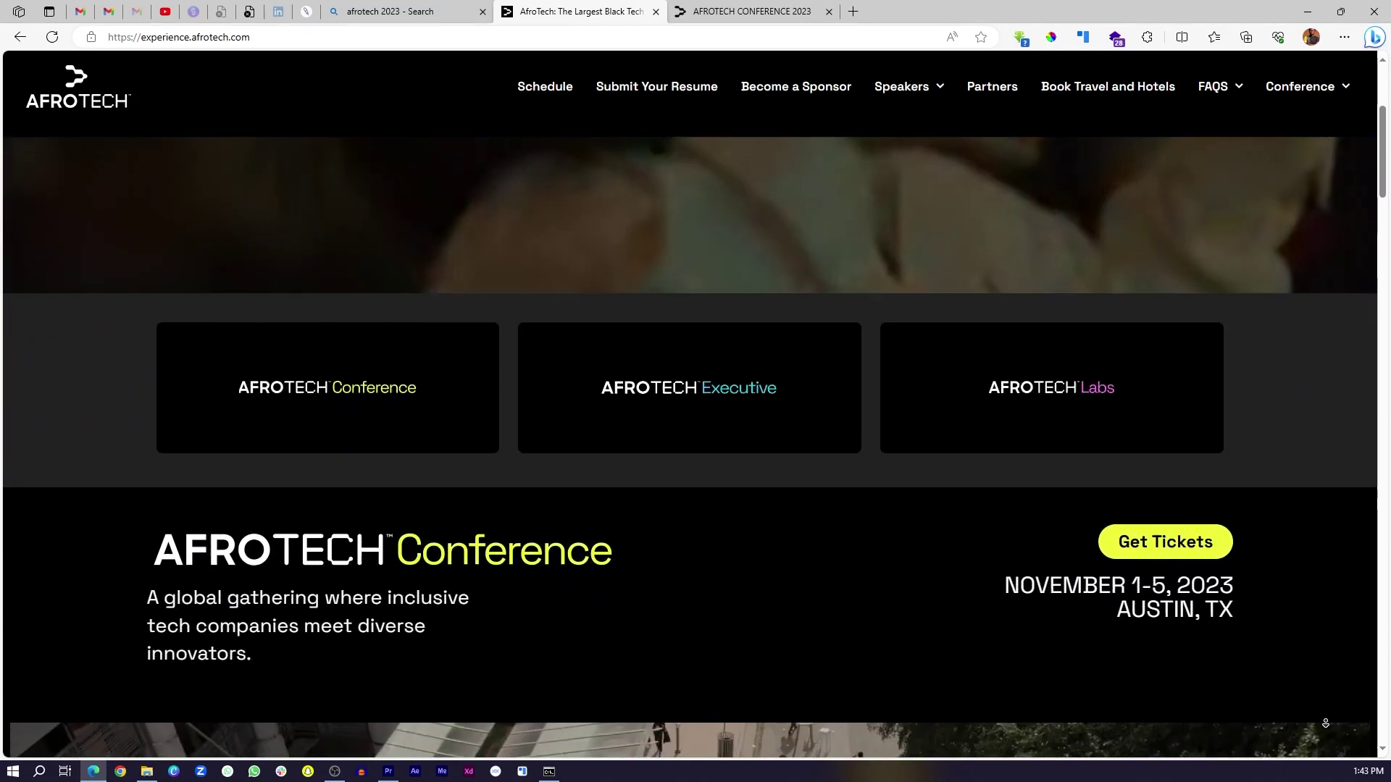
{"action": "scroll", "coordinate": [1325, 723], "scroll_direction": "down", "scroll_amount": 1}
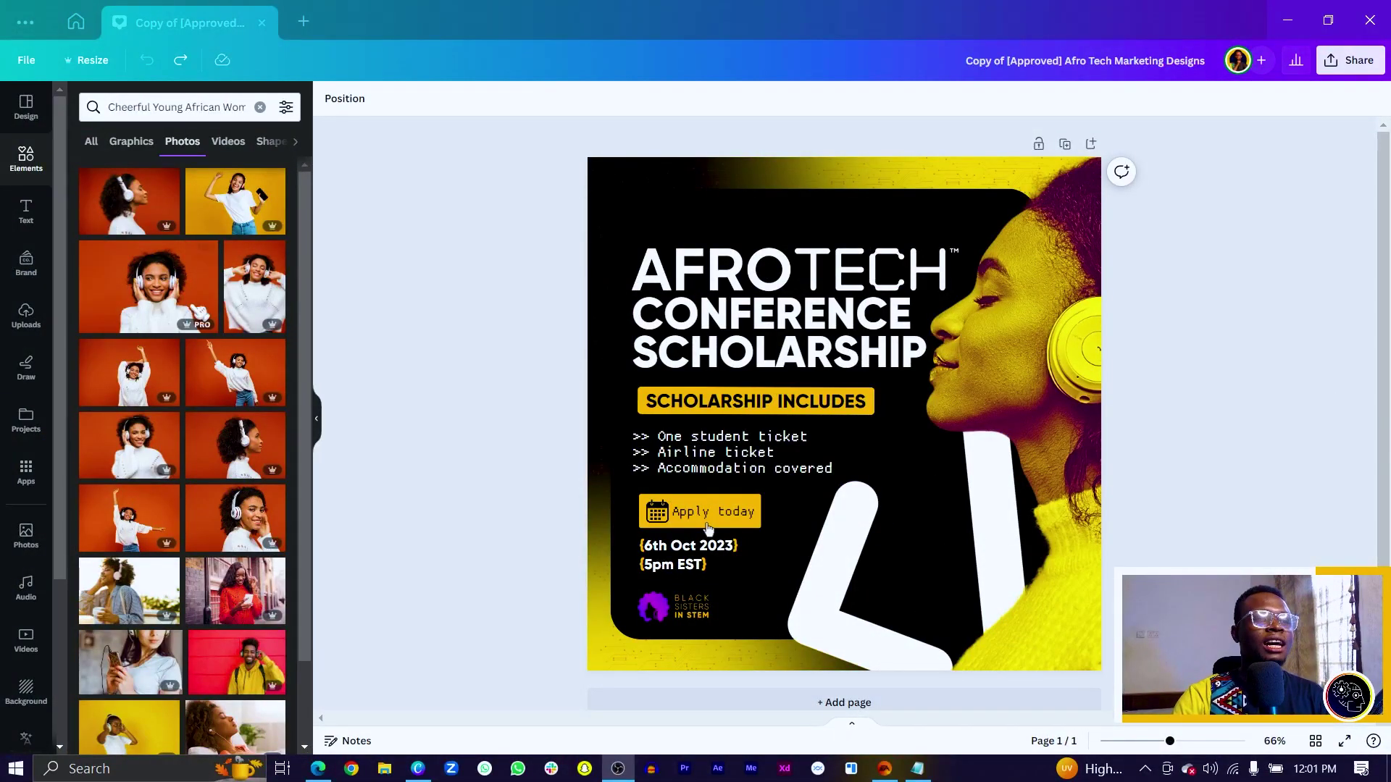
{"action": "left_click_drag", "start_coordinate": [466, 167], "coordinate": [1287, 516]}
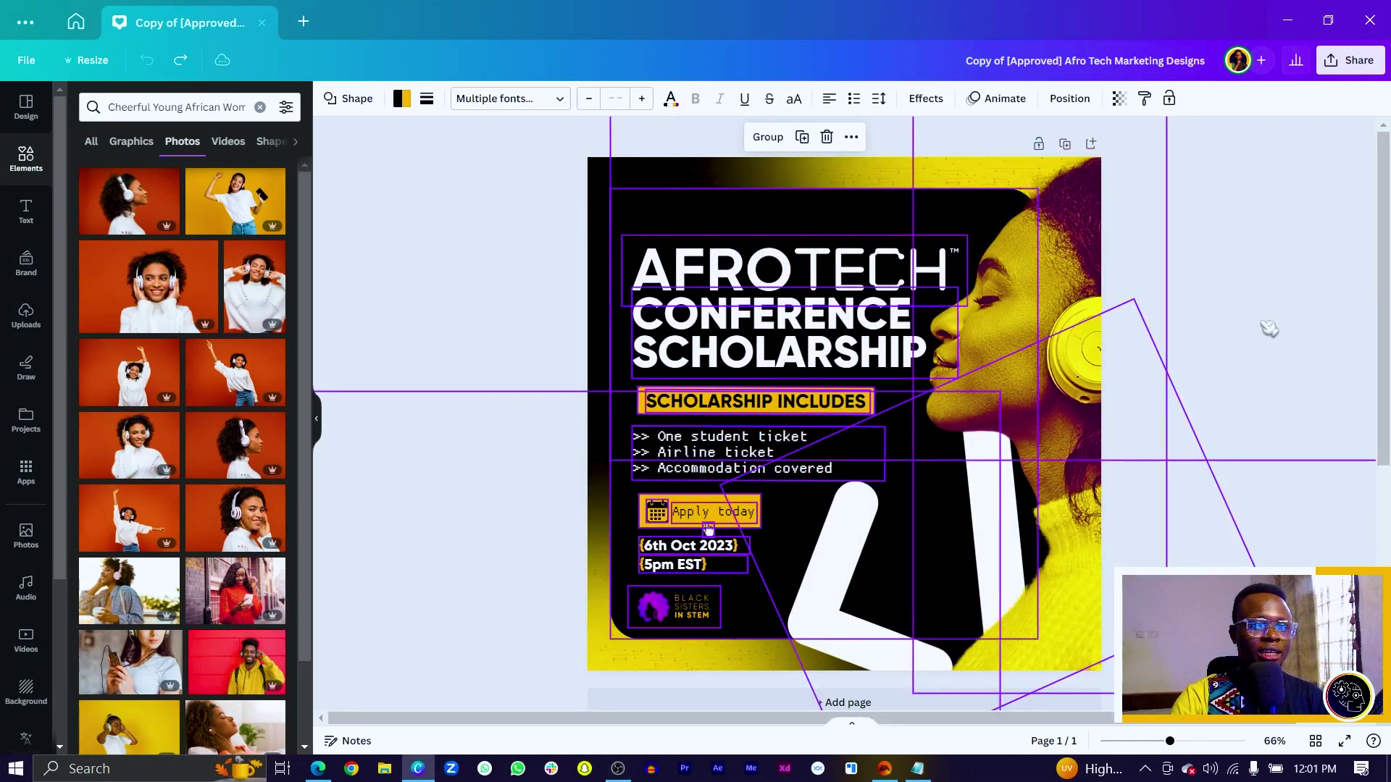
{"action": "left_click", "coordinate": [1268, 327]}
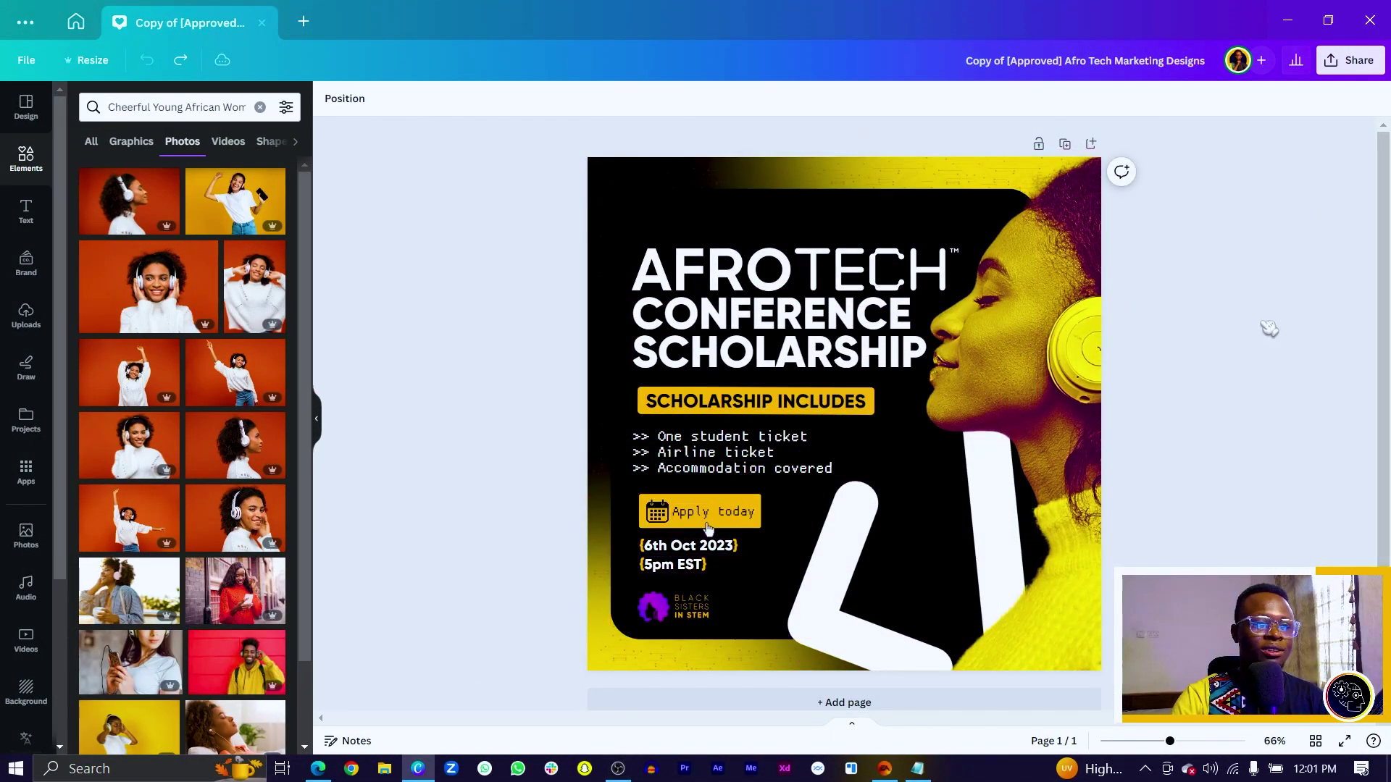
Add two new pages after the finished design and set the third page's background to white
{"action": "left_click", "coordinate": [1092, 144]}
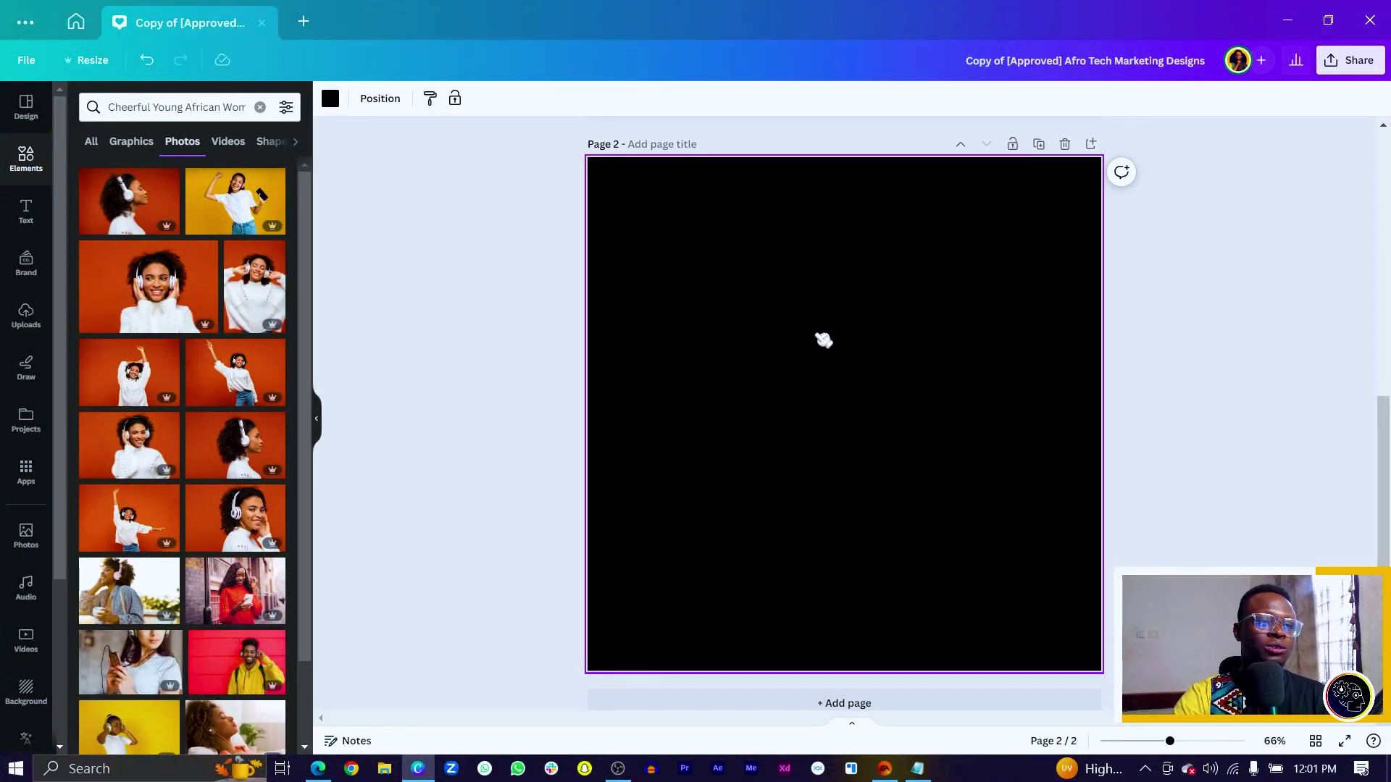
{"action": "left_click", "coordinate": [1091, 145]}
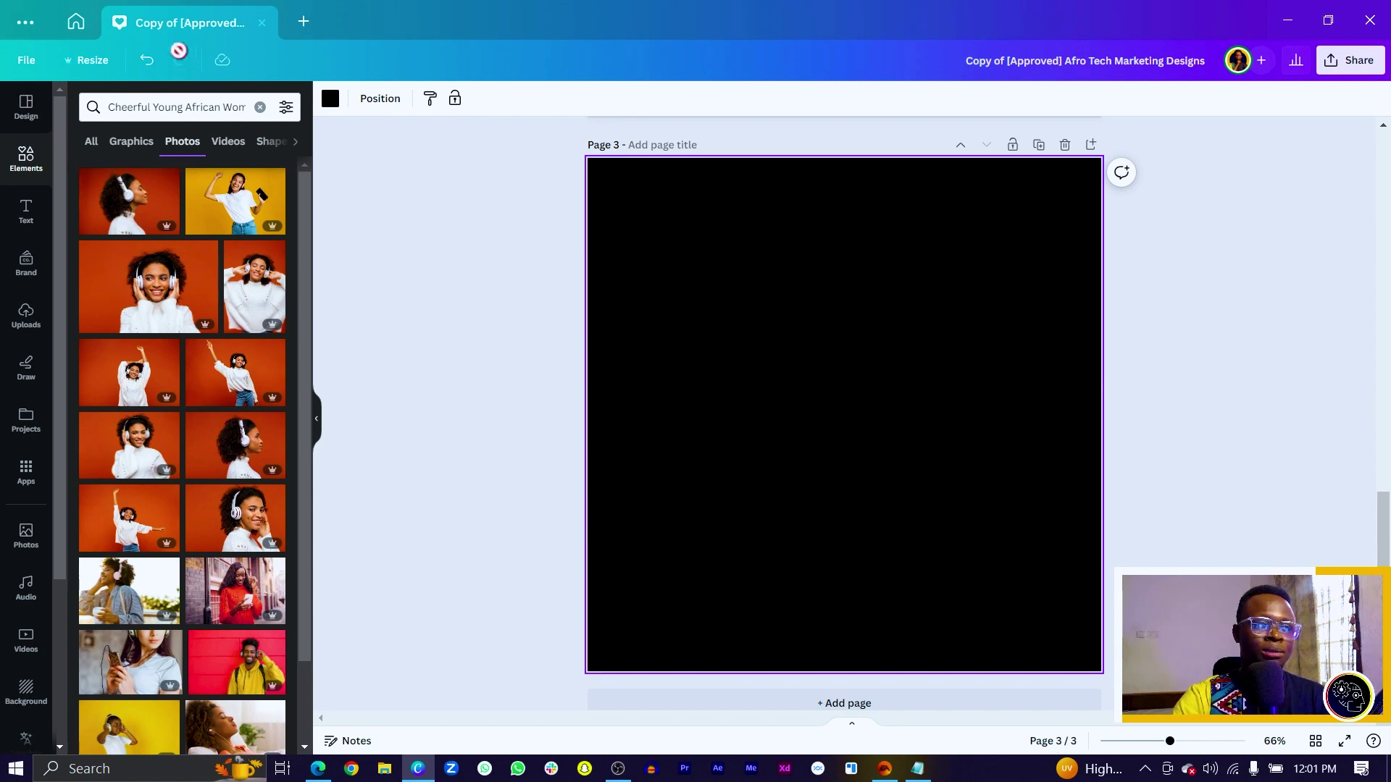
{"action": "left_click", "coordinate": [330, 99]}
{"action": "left_click", "coordinate": [281, 187]}
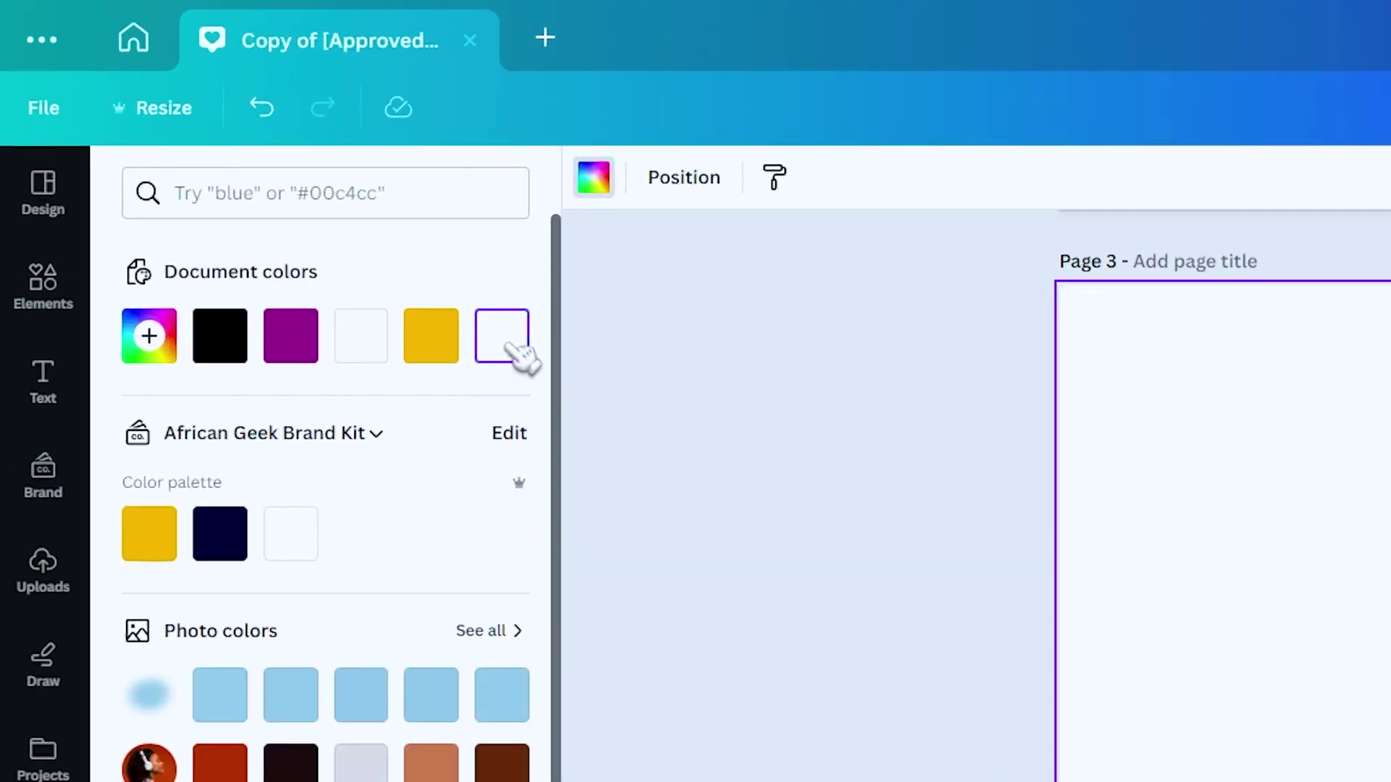
Search the elements for "tech" and show all matching graphics
{"action": "left_click", "coordinate": [42, 286]}
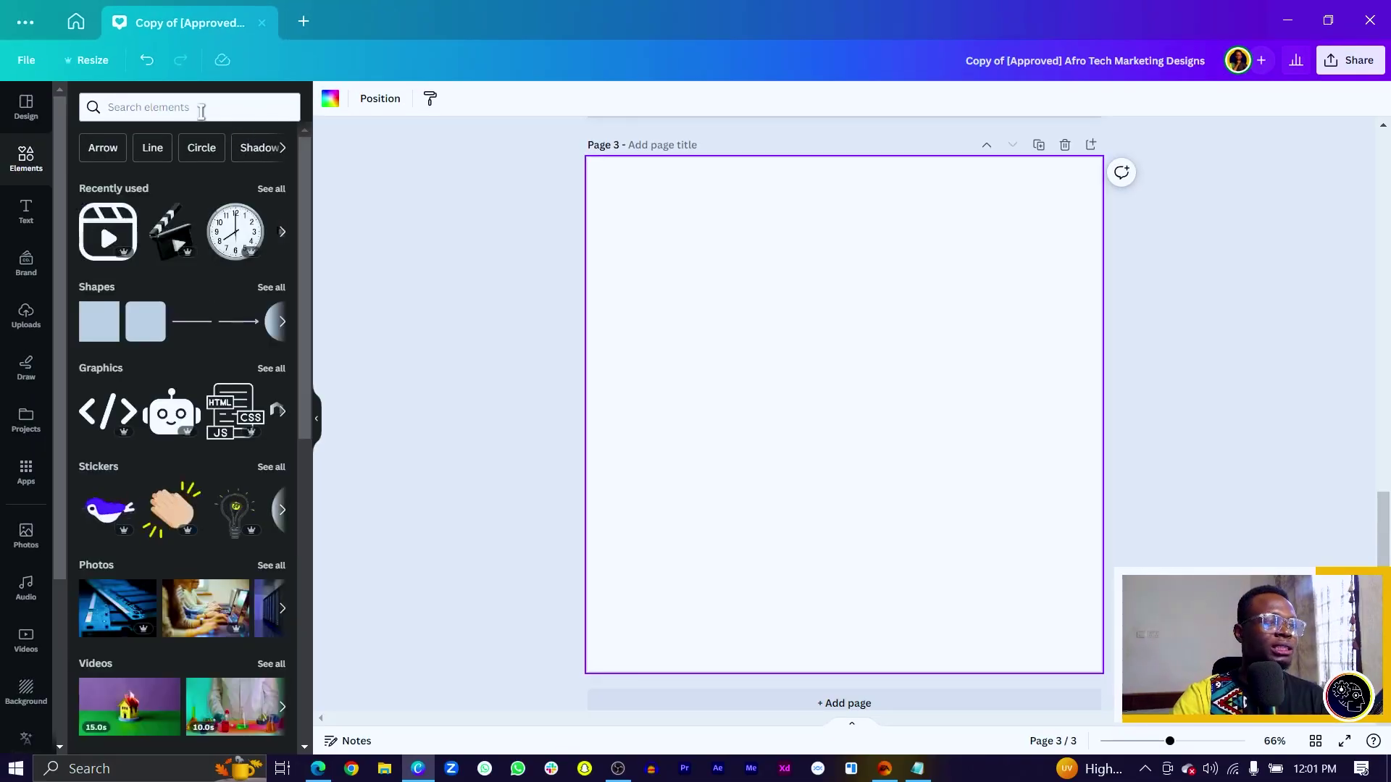
{"action": "left_click", "coordinate": [359, 192]}
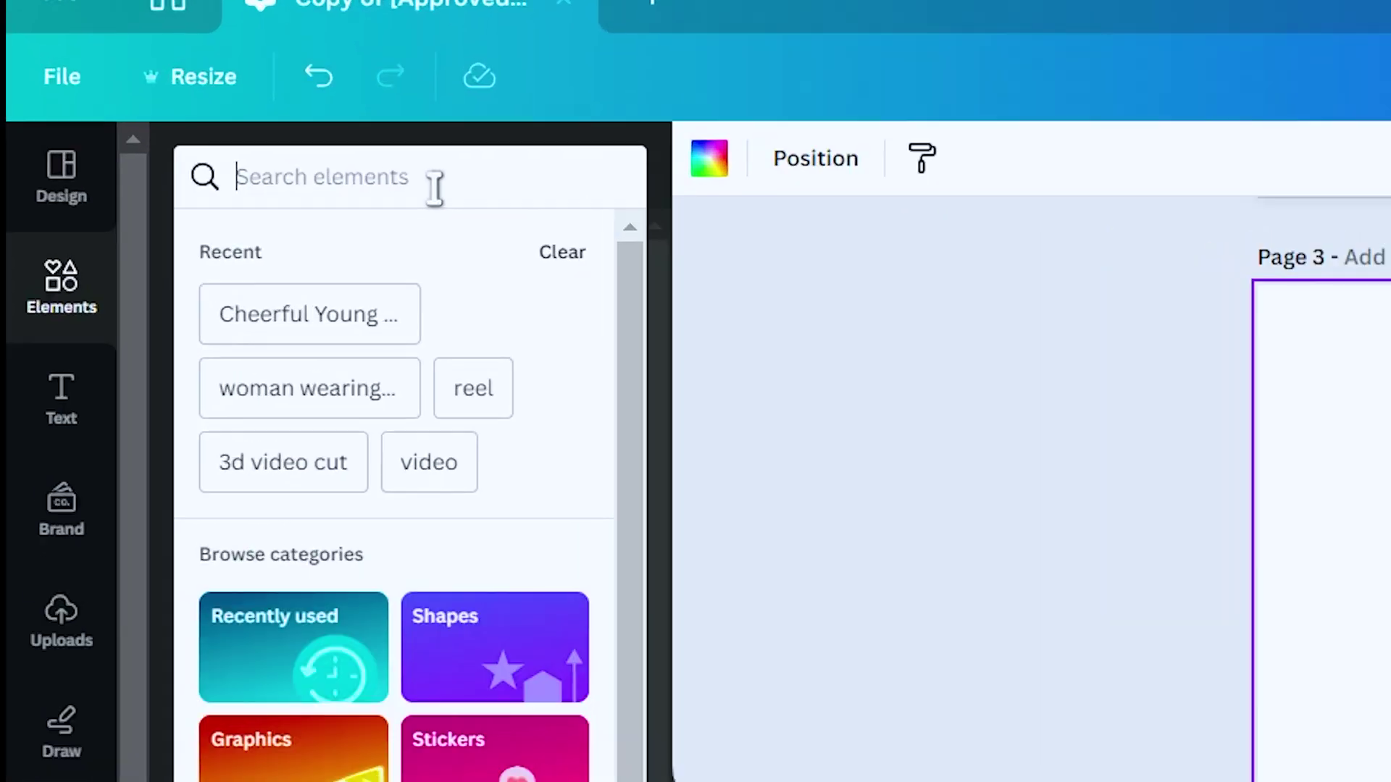
{"action": "type", "text": "tech"}
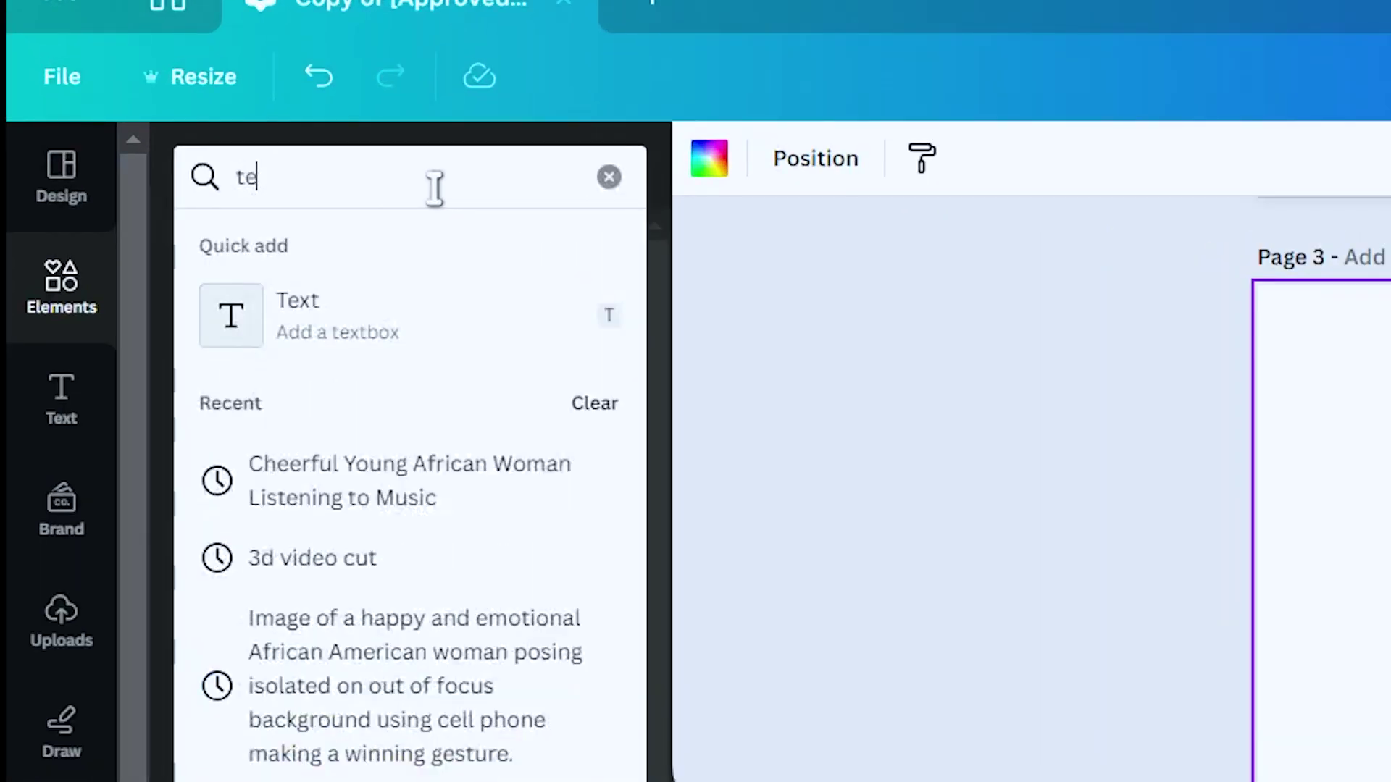
{"action": "key", "text": "Return"}
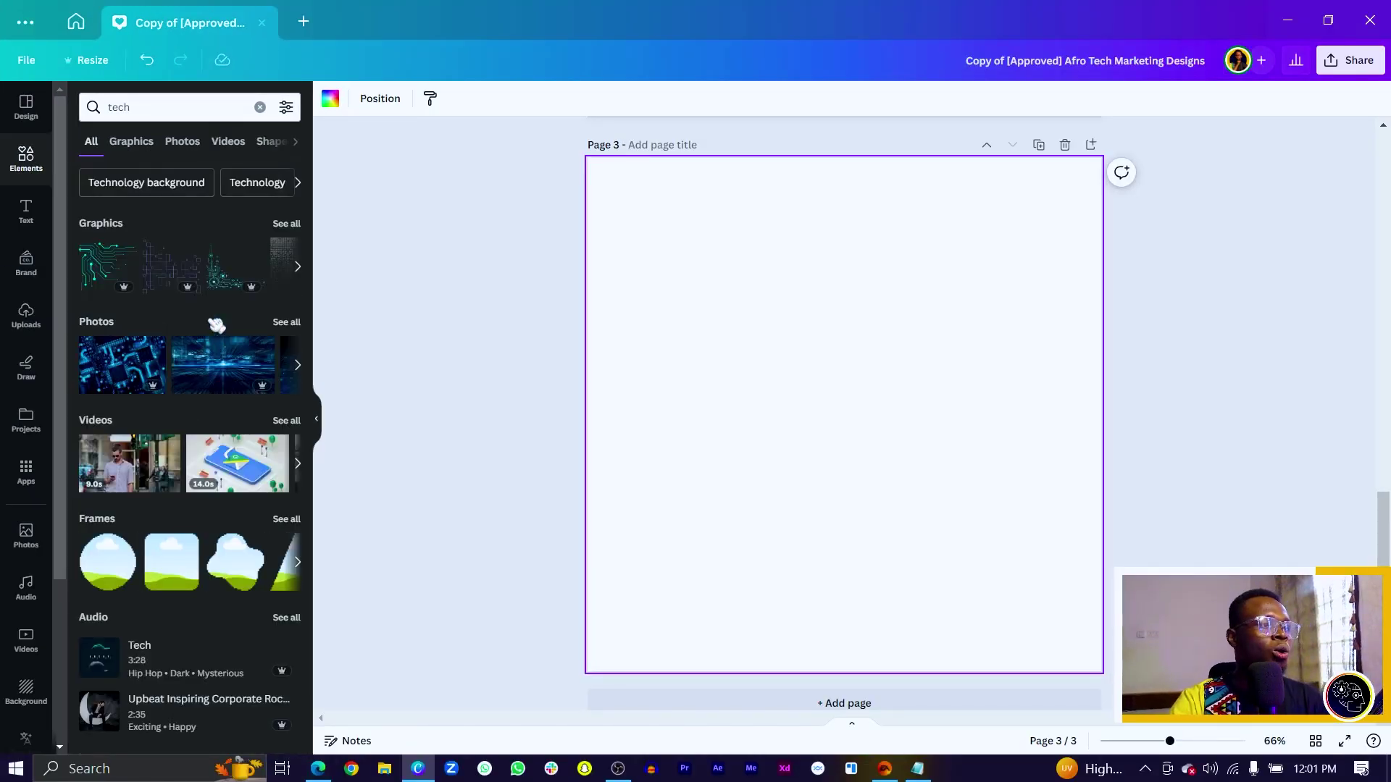
{"action": "left_click", "coordinate": [287, 224]}
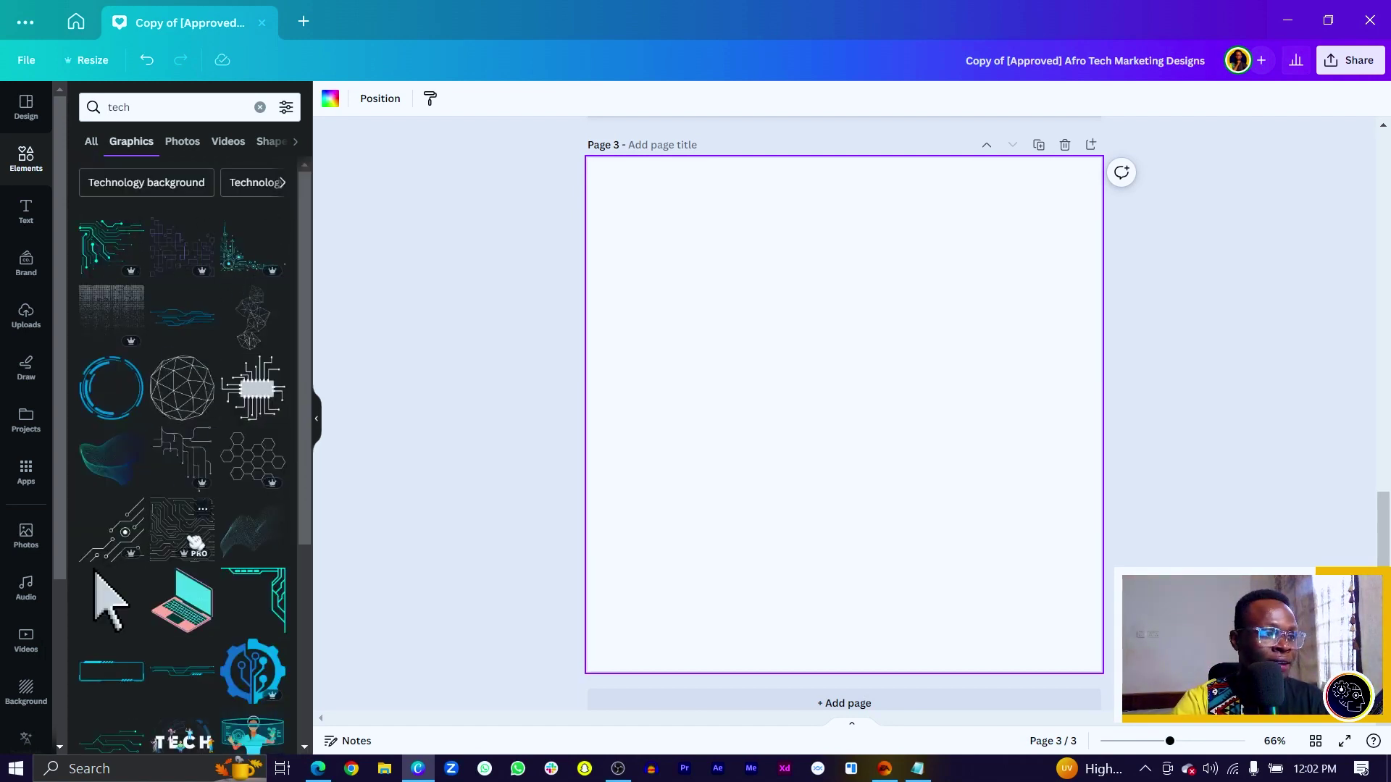
Insert the circuit-line pattern graphic on page 3, move it to the page's top-left corner and shrink it to a small tile
{"action": "left_click", "coordinate": [195, 536]}
{"action": "left_click_drag", "start_coordinate": [814, 429], "coordinate": [661, 277]}
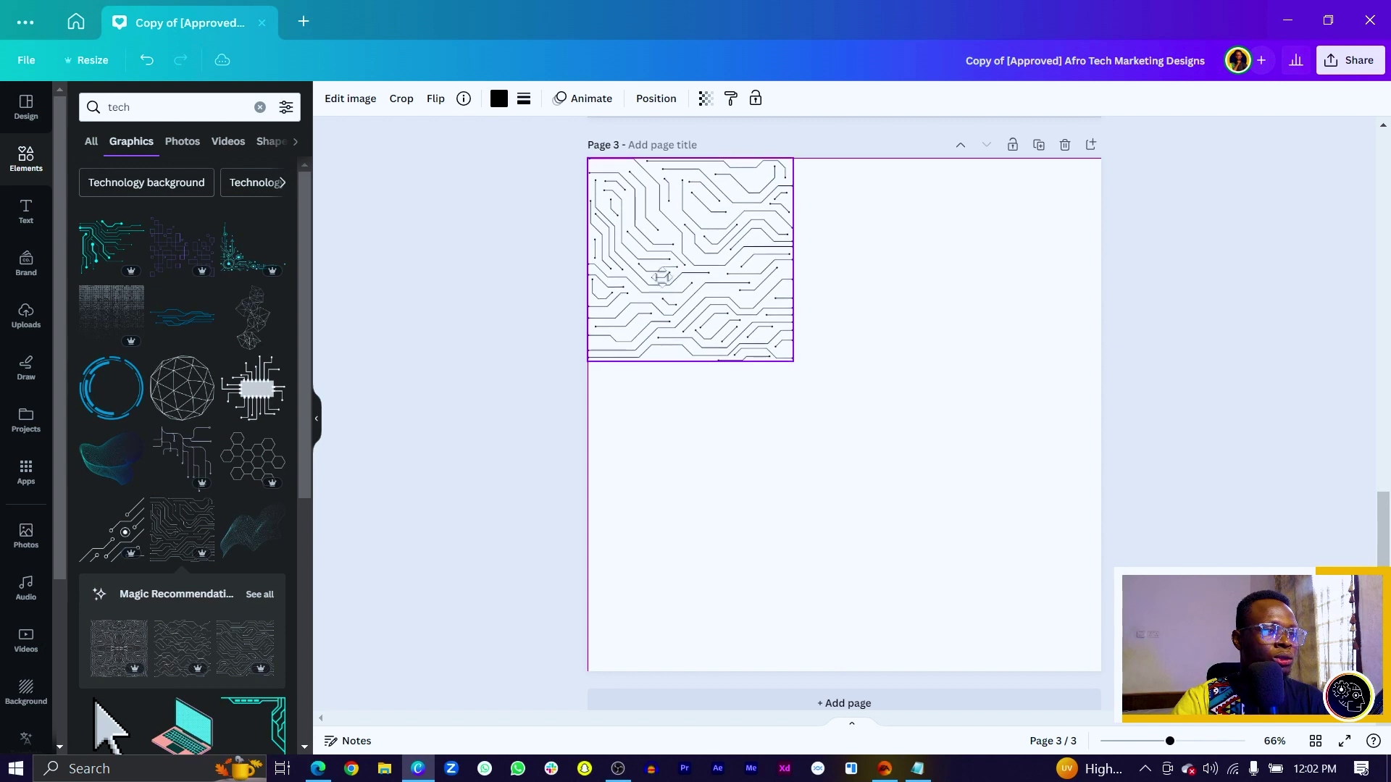
{"action": "left_click_drag", "start_coordinate": [794, 361], "coordinate": [697, 208]}
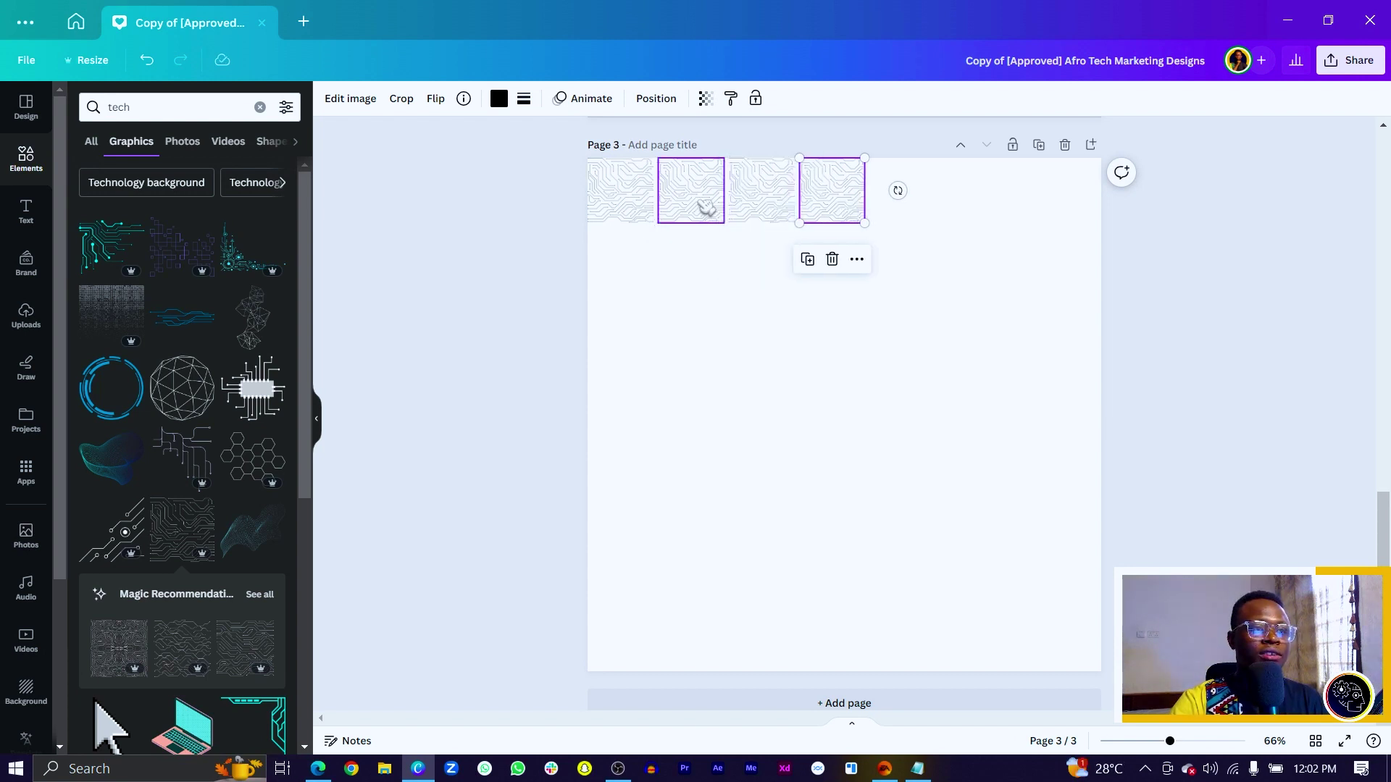
Duplicate the circuit tile edge to edge along the top of page 3 to form a full-width row
{"action": "key", "text": "ctrl+z"}
{"action": "left_click", "coordinate": [692, 213]}
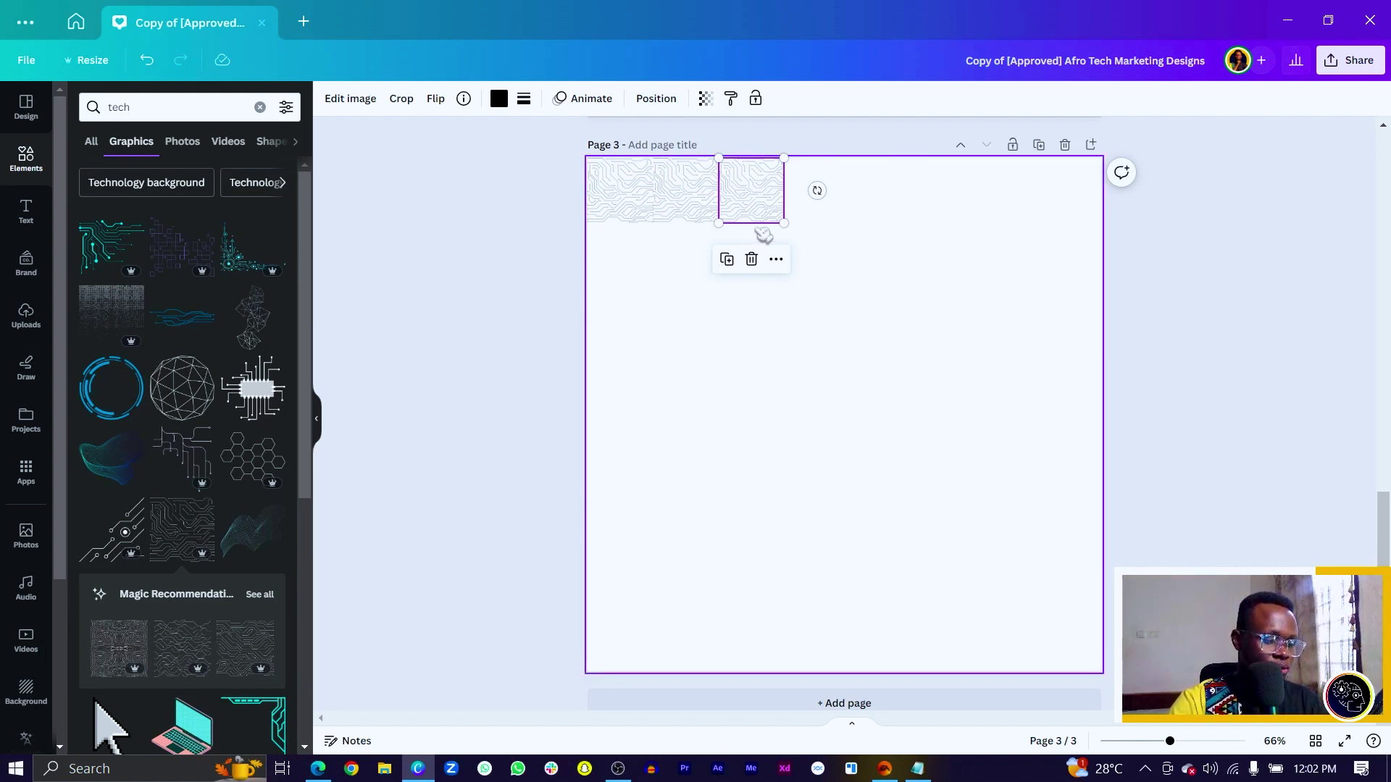
{"action": "key", "text": "ctrl+d"}
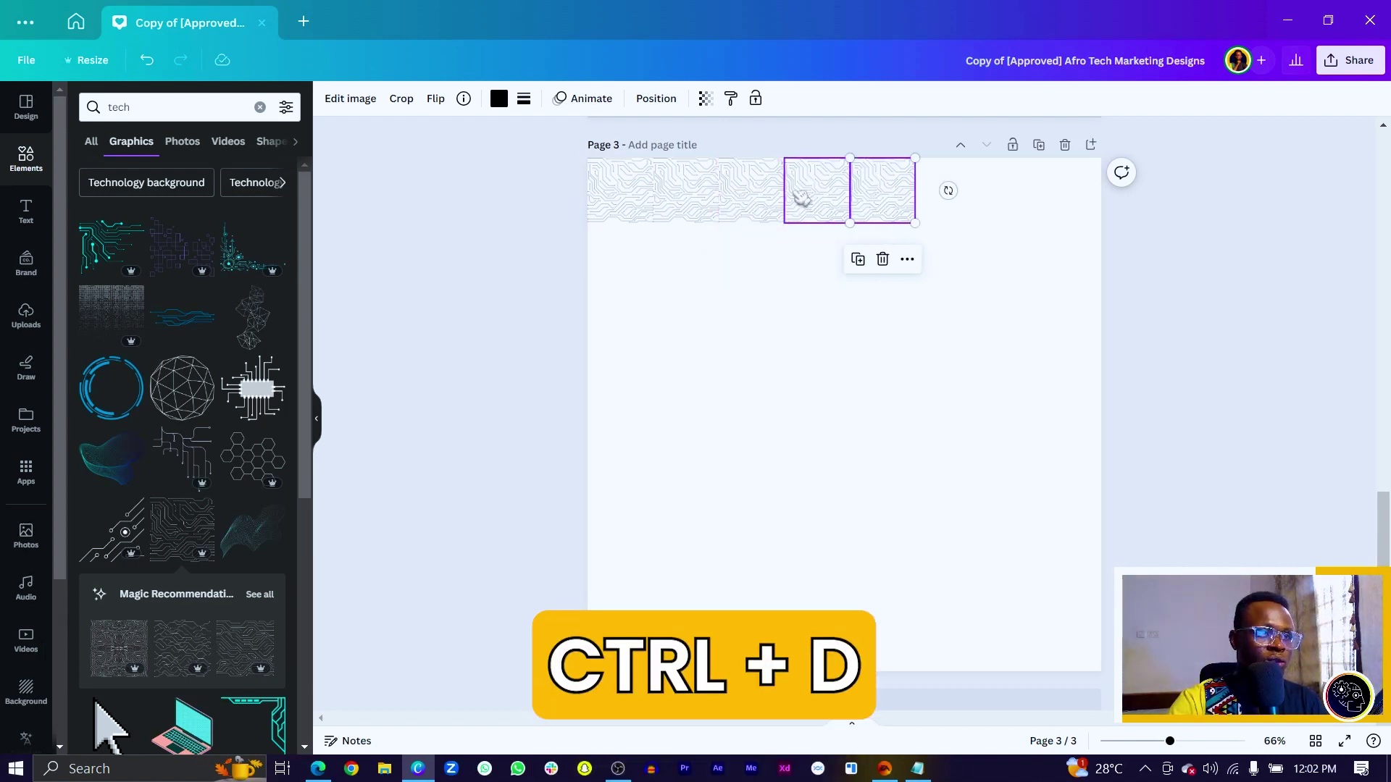
{"action": "key", "text": "ctrl+d"}
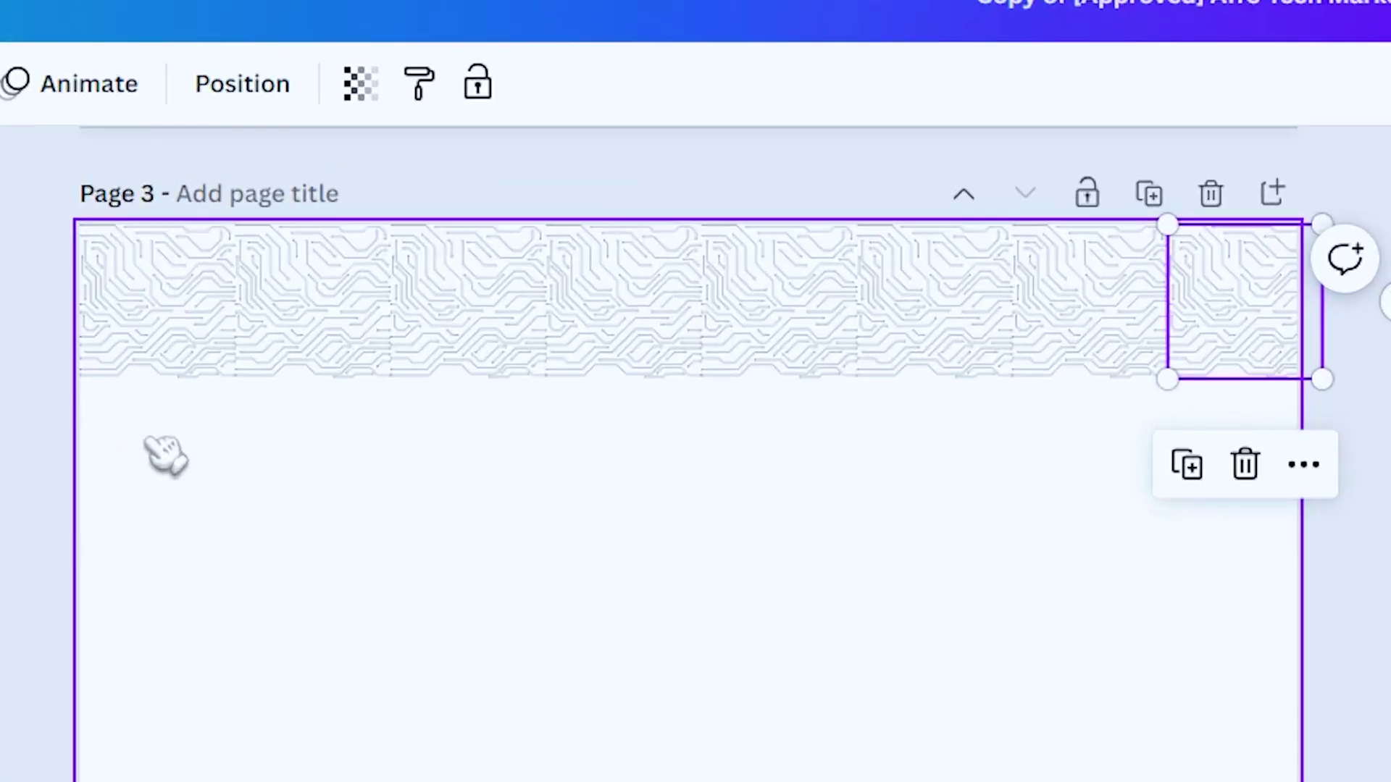
Duplicate the tile row and place the copy directly beneath the first row so that it spans the page width
{"action": "left_click_drag", "start_coordinate": [602, 249], "coordinate": [1096, 189]}
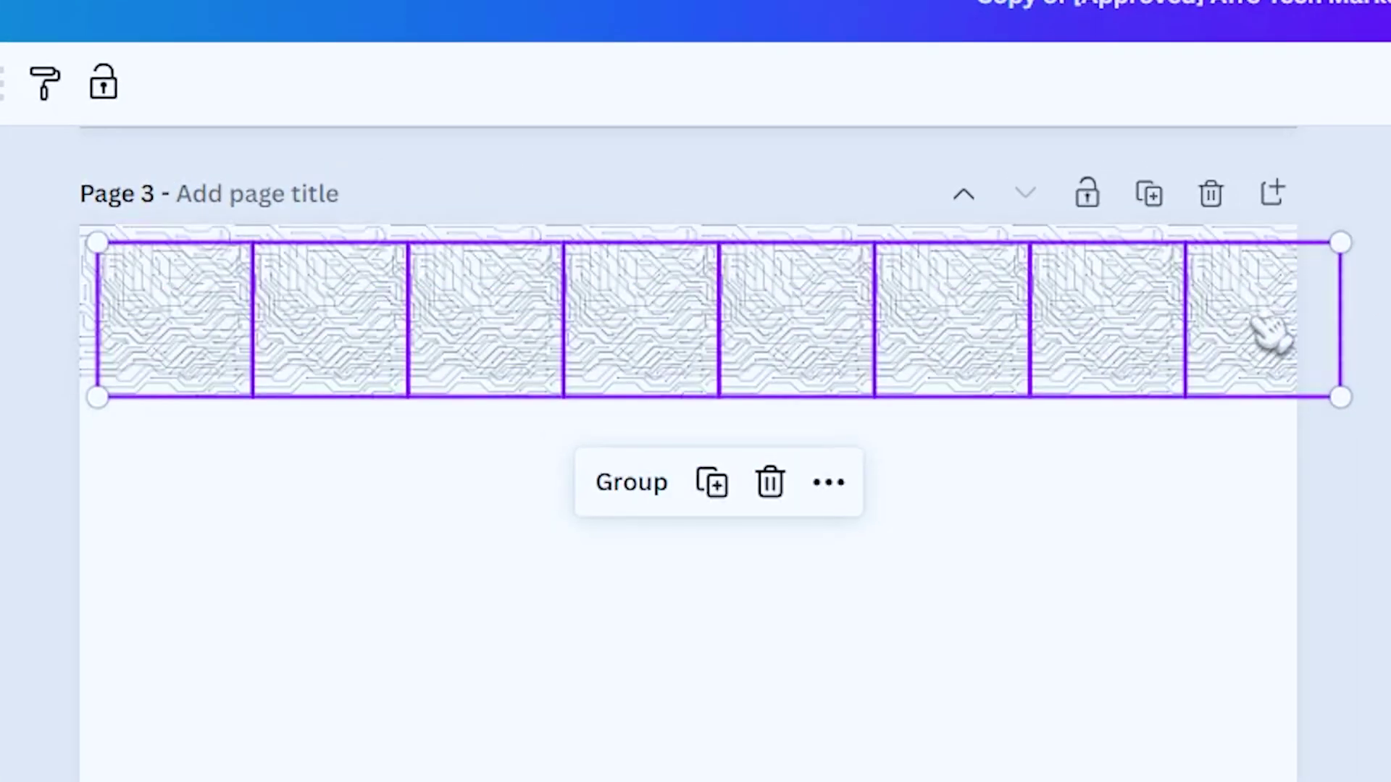
{"action": "left_click_drag", "start_coordinate": [1267, 336], "coordinate": [1091, 448]}
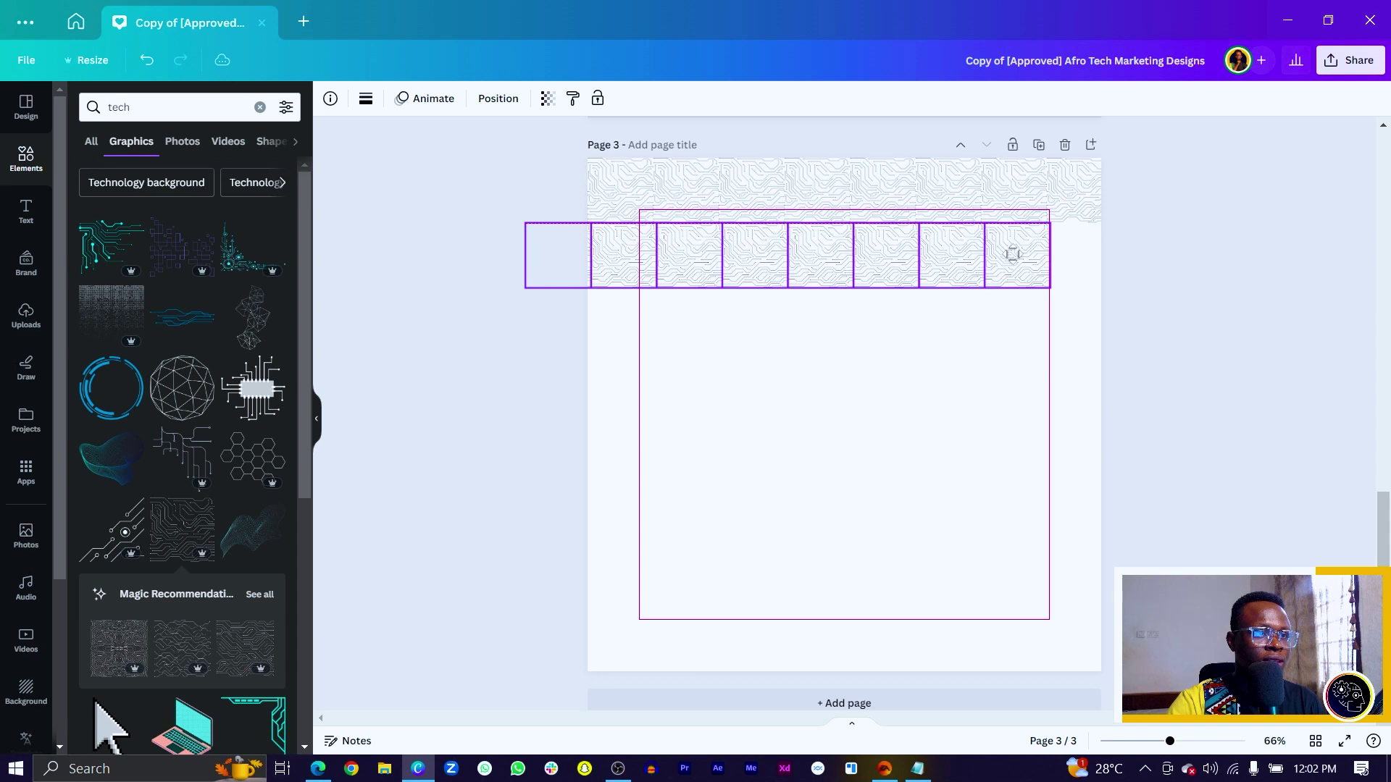
{"action": "left_click_drag", "start_coordinate": [1012, 253], "coordinate": [597, 179]}
{"action": "left_click", "coordinate": [988, 355]}
{"action": "left_click", "coordinate": [1019, 262]}
Duplicate the two tile rows repeatedly down the page until the circuit pattern fills all of page 3
{"action": "left_click_drag", "start_coordinate": [844, 194], "coordinate": [804, 321]}
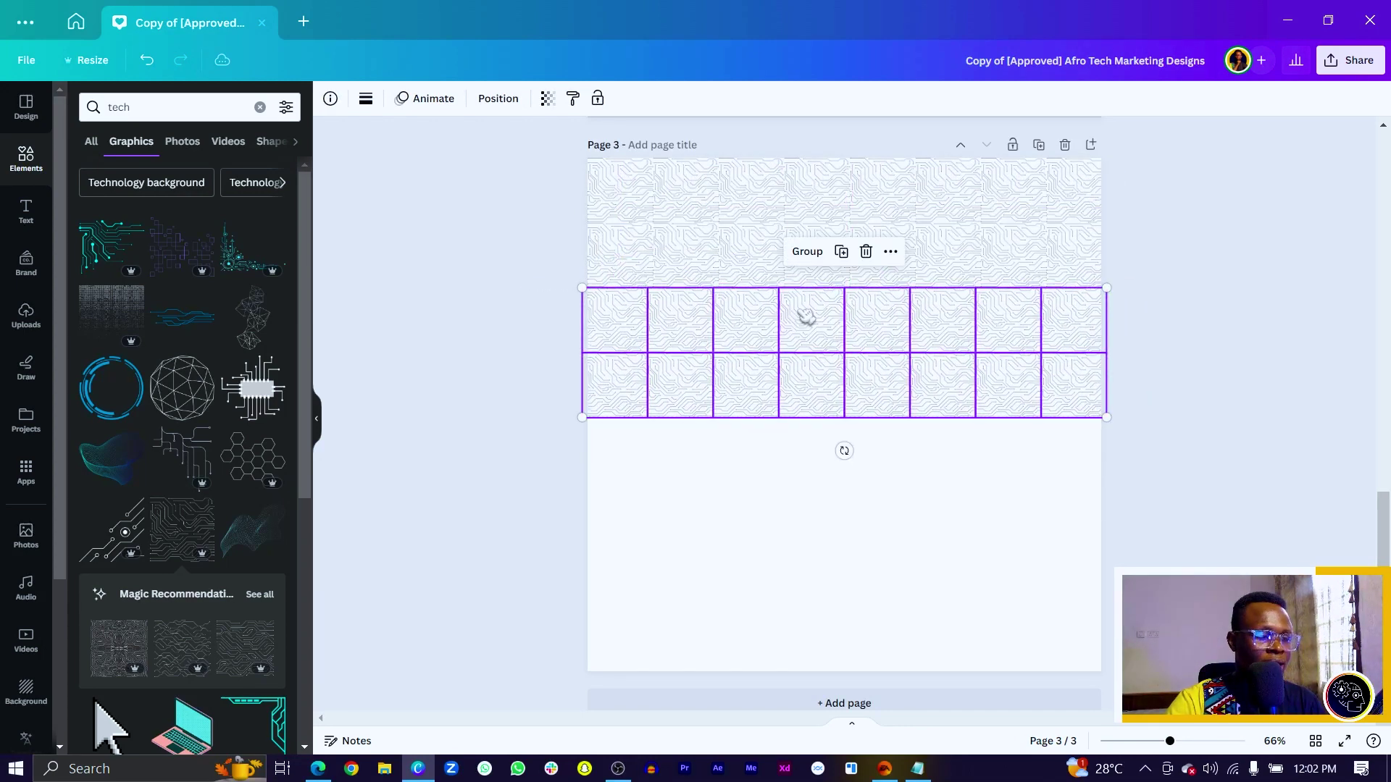
{"action": "key", "text": "ctrl+d"}
{"action": "key", "text": "ctrl+d"}
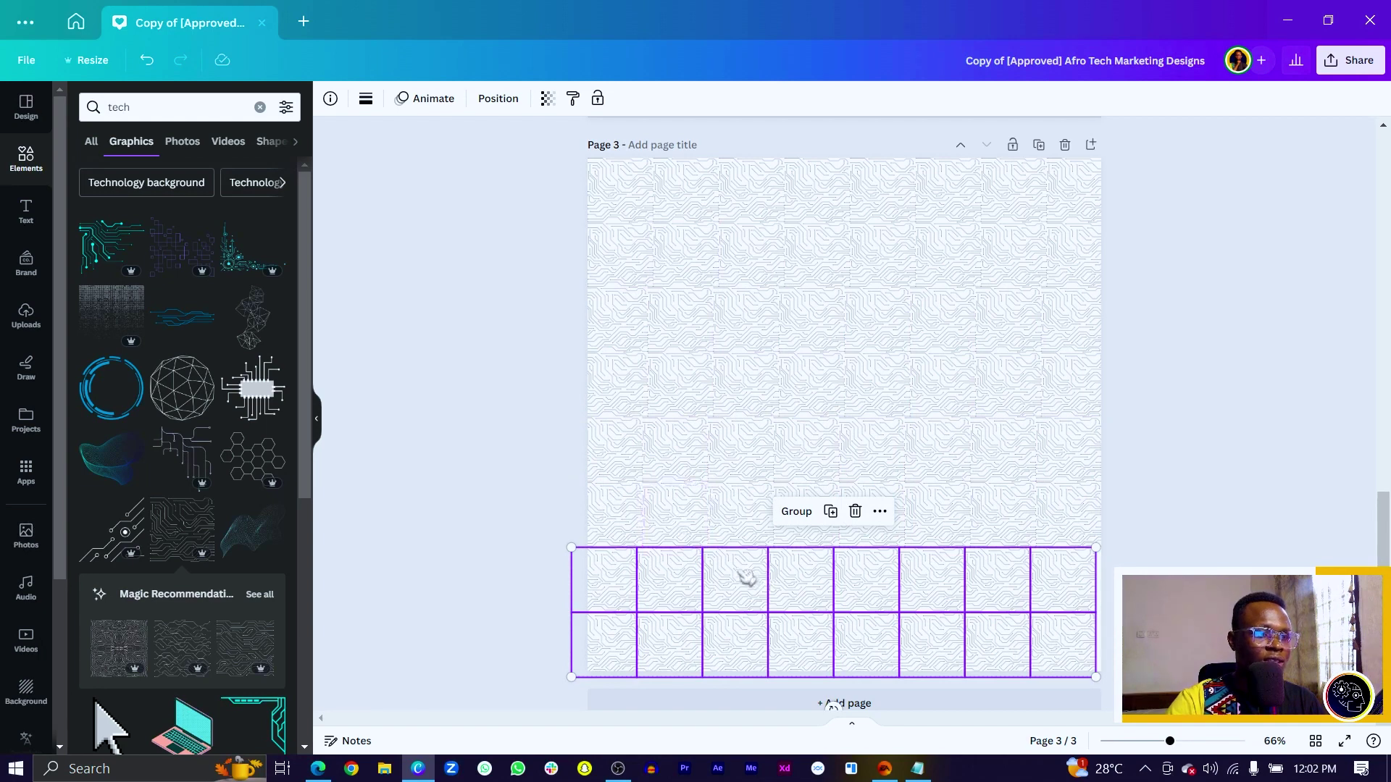
{"action": "left_click_drag", "start_coordinate": [747, 577], "coordinate": [746, 569]}
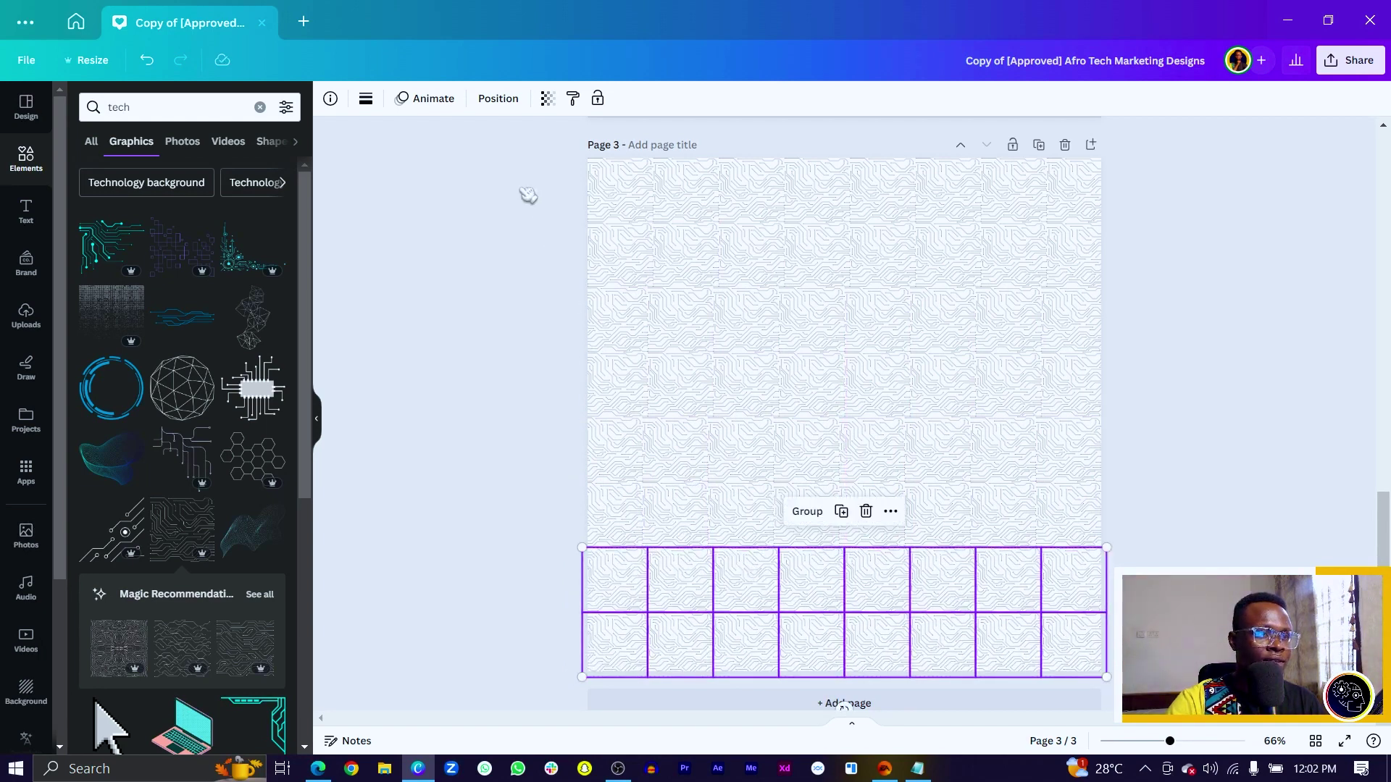
Group all the circuit tiles, then reposition and slightly enlarge the group so it covers the whole page
{"action": "left_click_drag", "start_coordinate": [528, 195], "coordinate": [816, 706]}
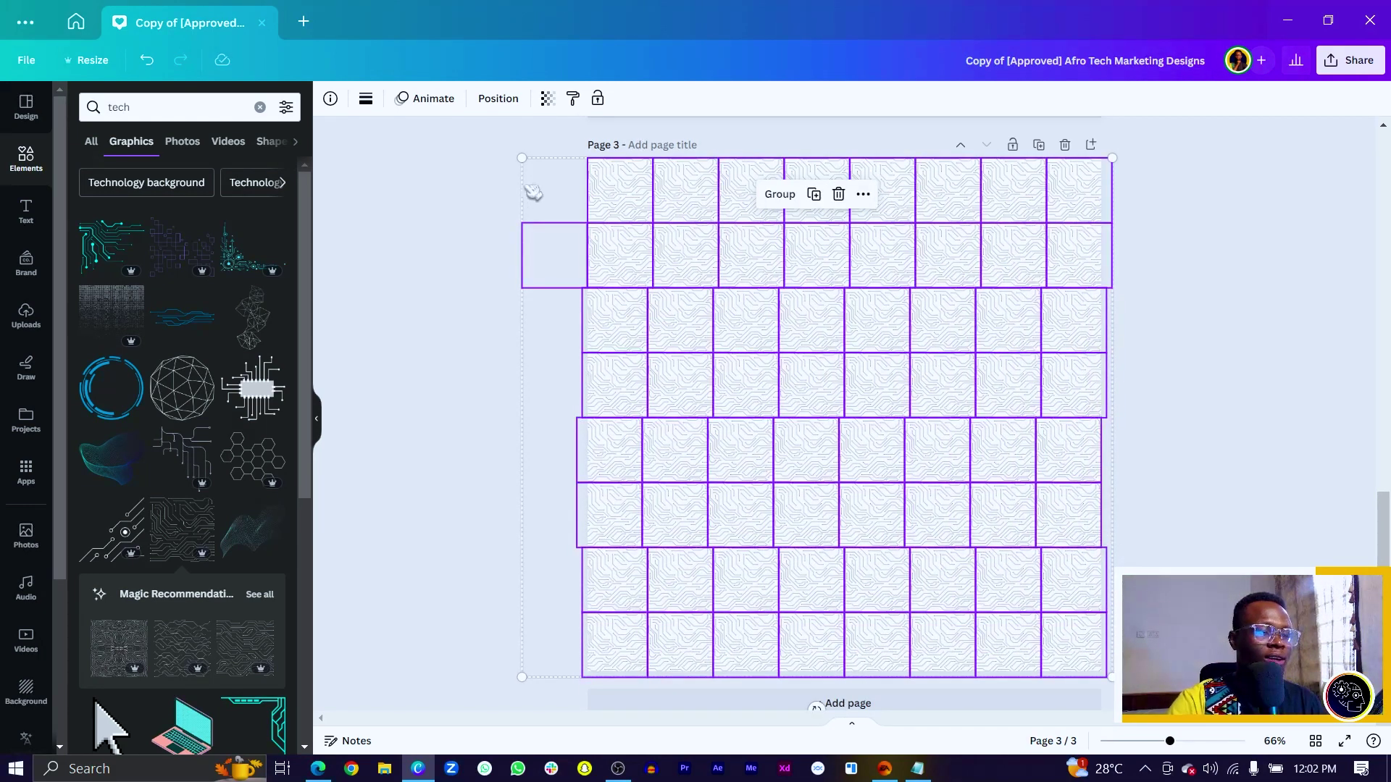
{"action": "key", "text": "ctrl+g"}
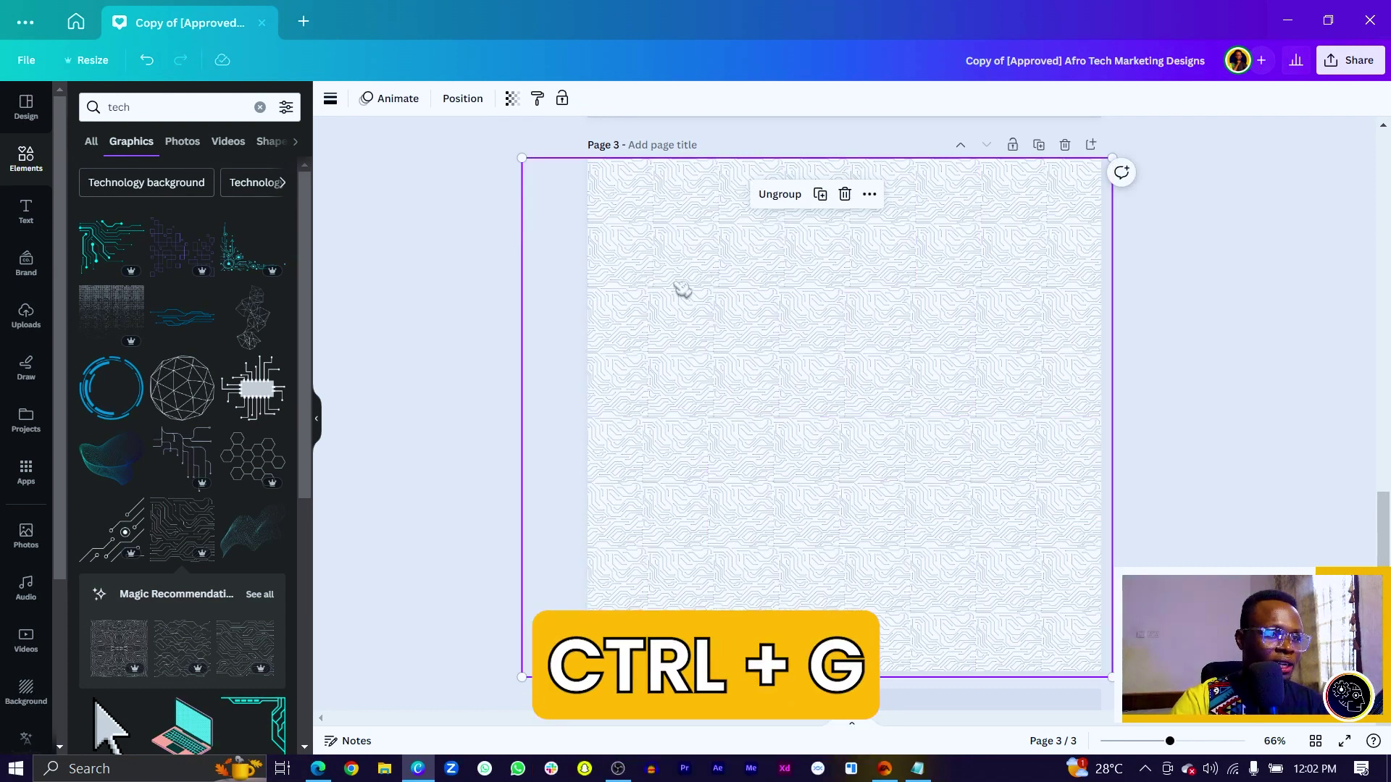
{"action": "mouse_move", "coordinate": [682, 288]}
{"action": "left_mouse_down"}
{"action": "mouse_move", "coordinate": [702, 289]}
{"action": "mouse_move", "coordinate": [671, 284]}
{"action": "left_mouse_up"}
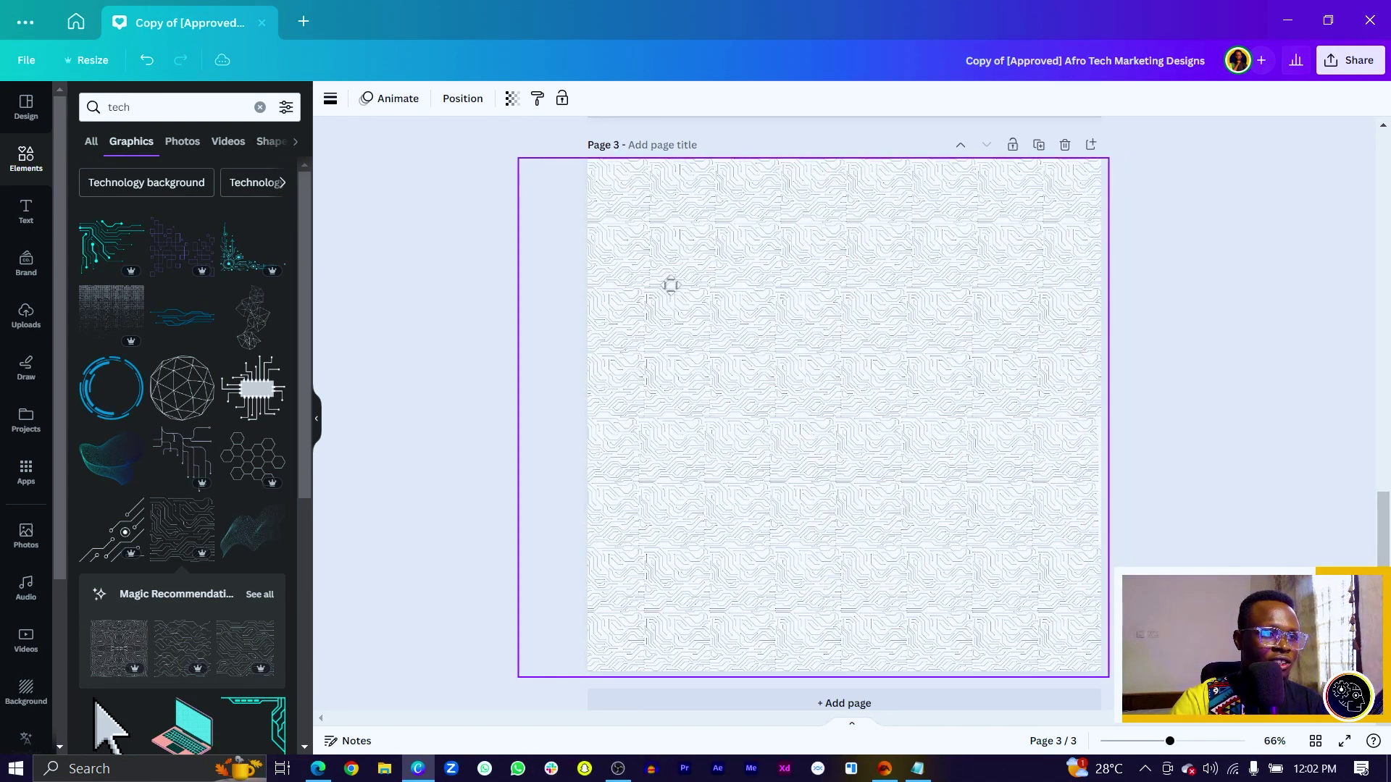
{"action": "scroll", "coordinate": [548, 423], "scroll_direction": "up", "scroll_amount": 3}
{"action": "scroll", "coordinate": [548, 423], "scroll_direction": "down", "scroll_amount": 4}
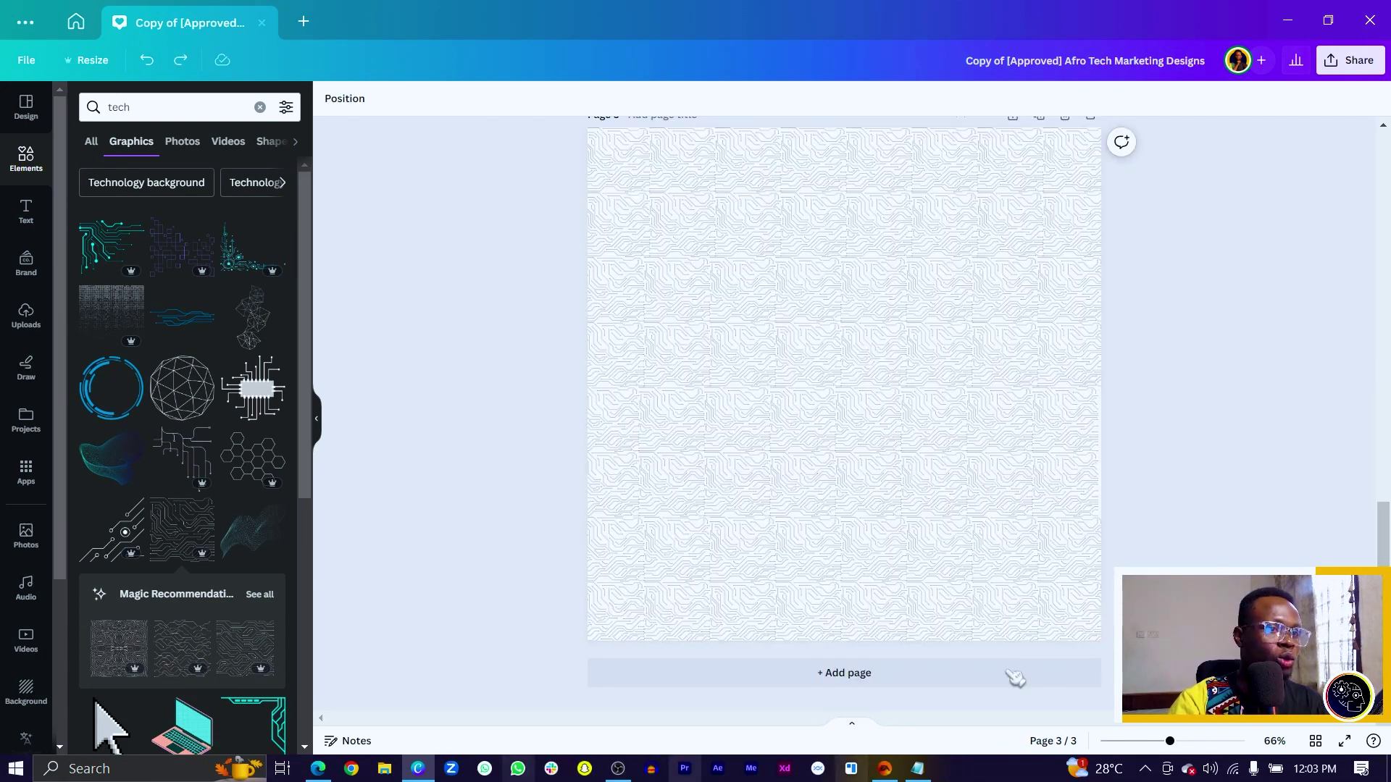
{"action": "left_click", "coordinate": [943, 431]}
{"action": "left_click_drag", "start_coordinate": [944, 431], "coordinate": [958, 437]}
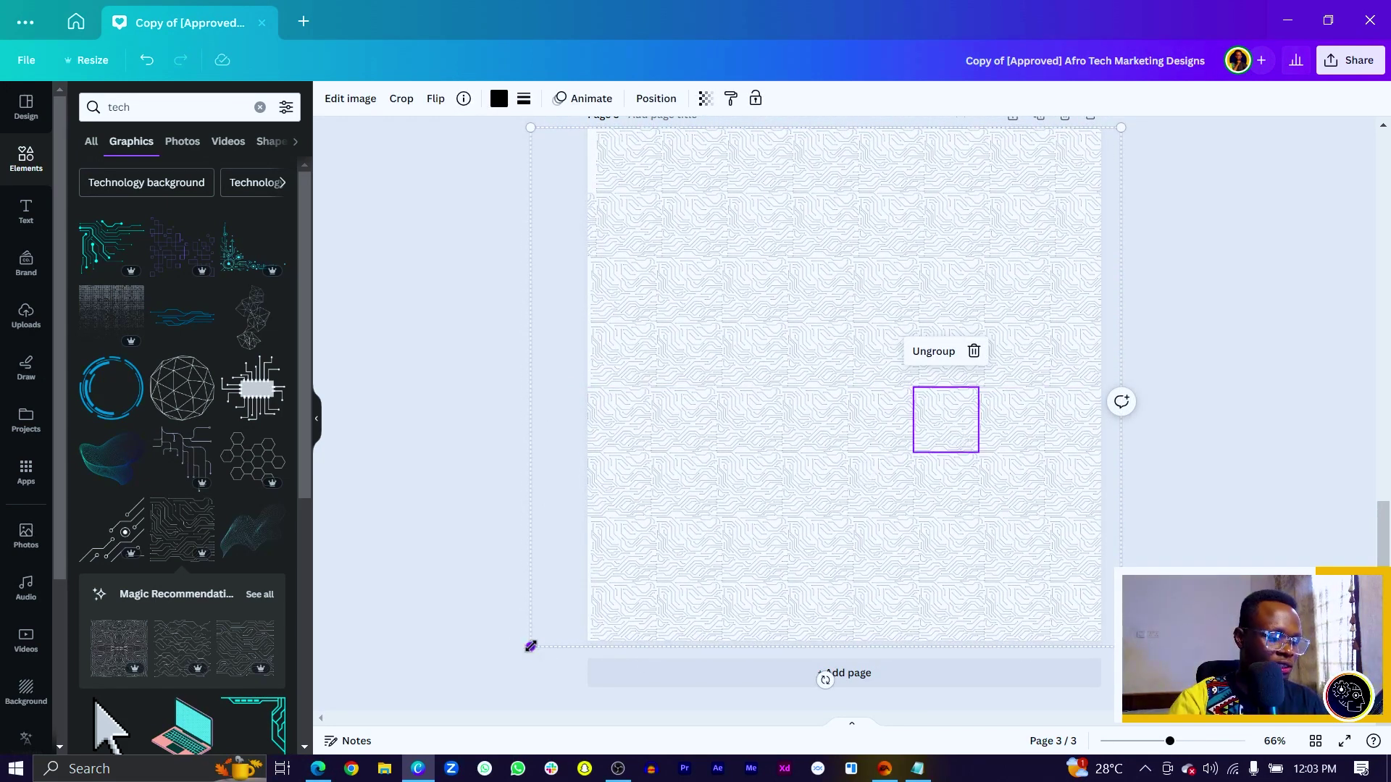
{"action": "left_click_drag", "start_coordinate": [530, 646], "coordinate": [520, 655]}
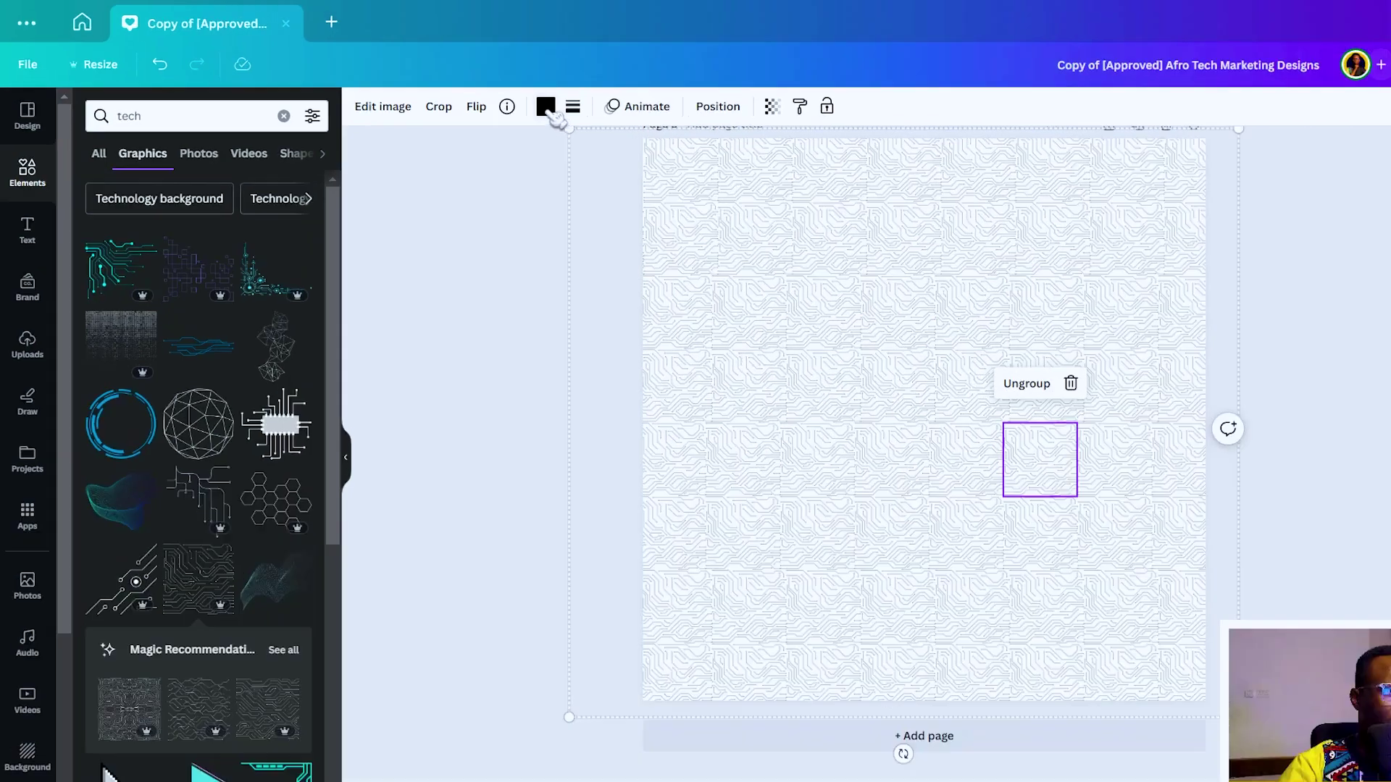
Recolor the circuit pattern from black to the document's purple, applying the change to all matching elements
{"action": "left_click", "coordinate": [498, 98]}
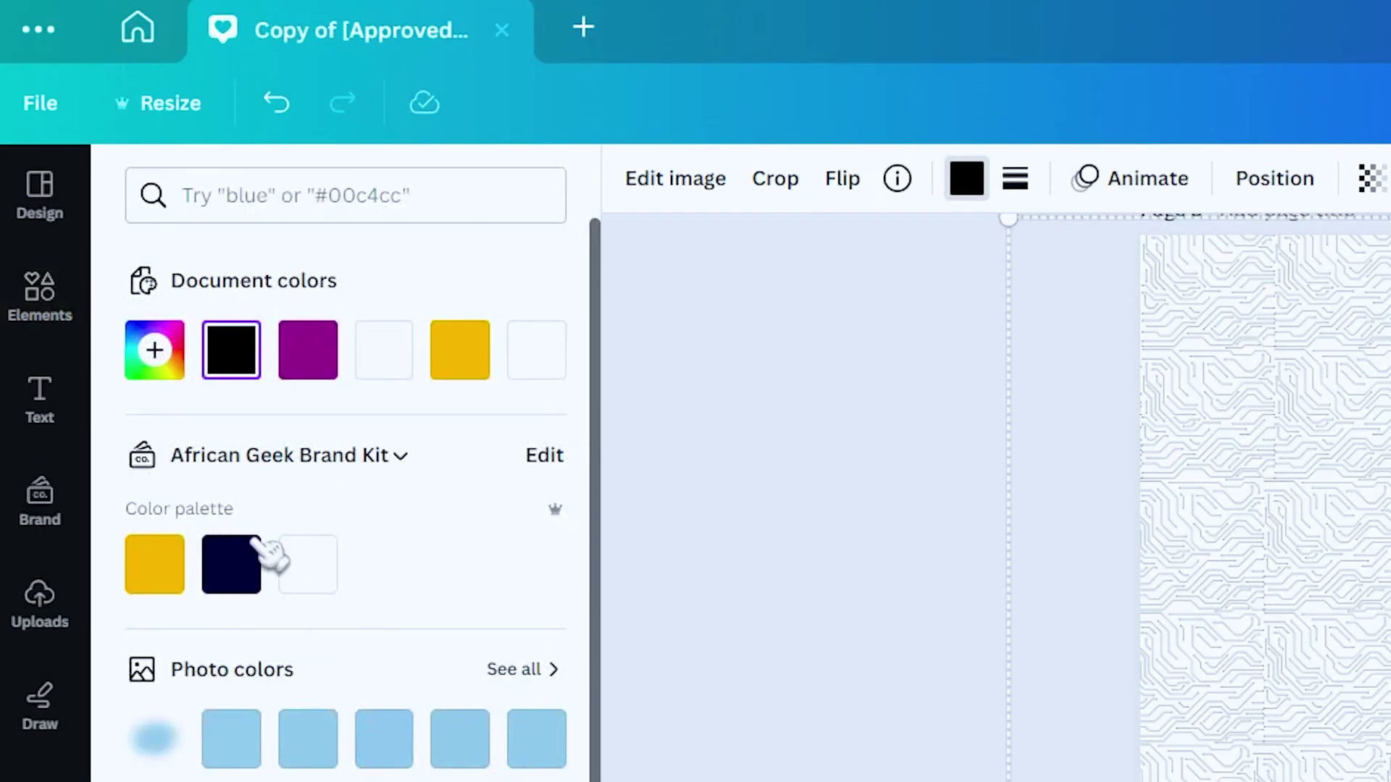
{"action": "left_click", "coordinate": [318, 358]}
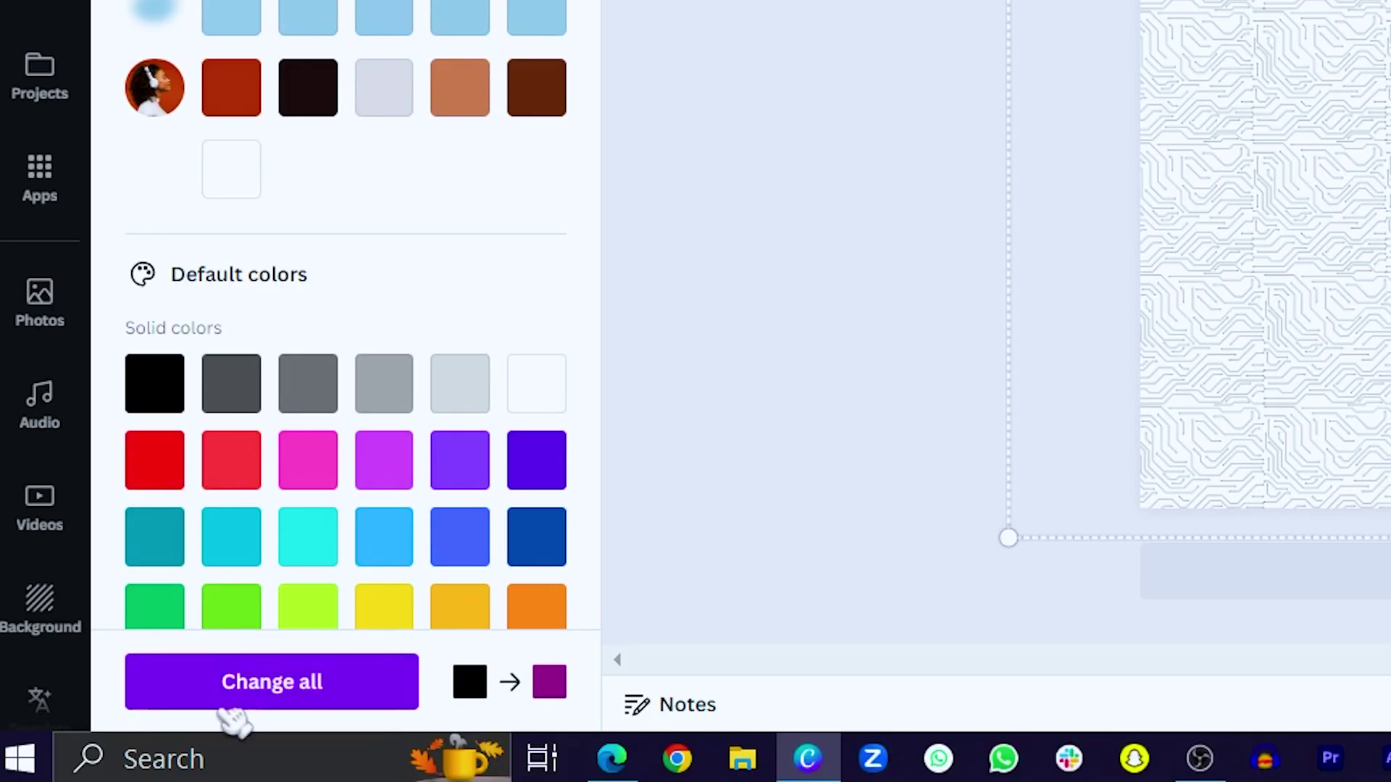
{"action": "left_click", "coordinate": [230, 709]}
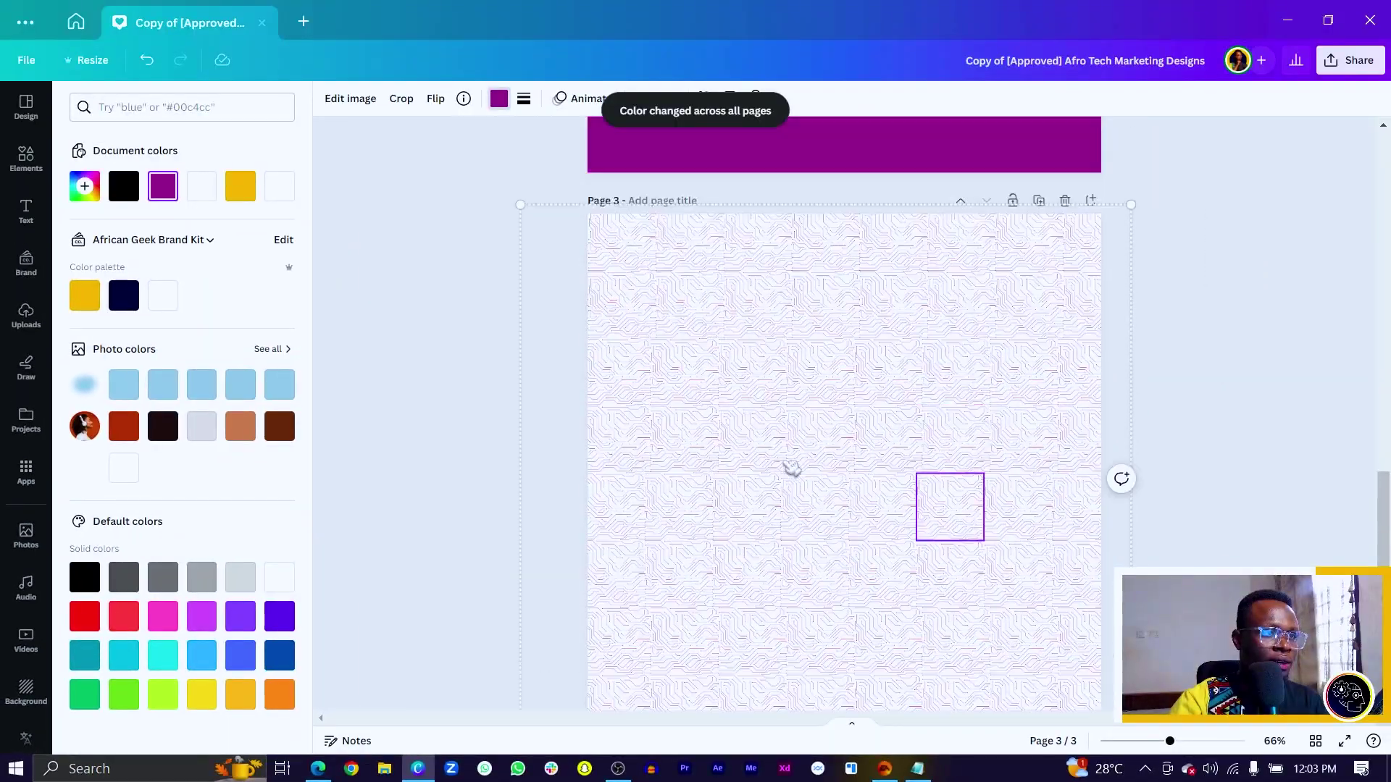
Set the background of page 2 to black
{"action": "scroll", "coordinate": [792, 471], "scroll_direction": "up", "scroll_amount": 5}
{"action": "scroll", "coordinate": [797, 435], "scroll_direction": "down", "scroll_amount": 3}
{"action": "left_click", "coordinate": [827, 289]}
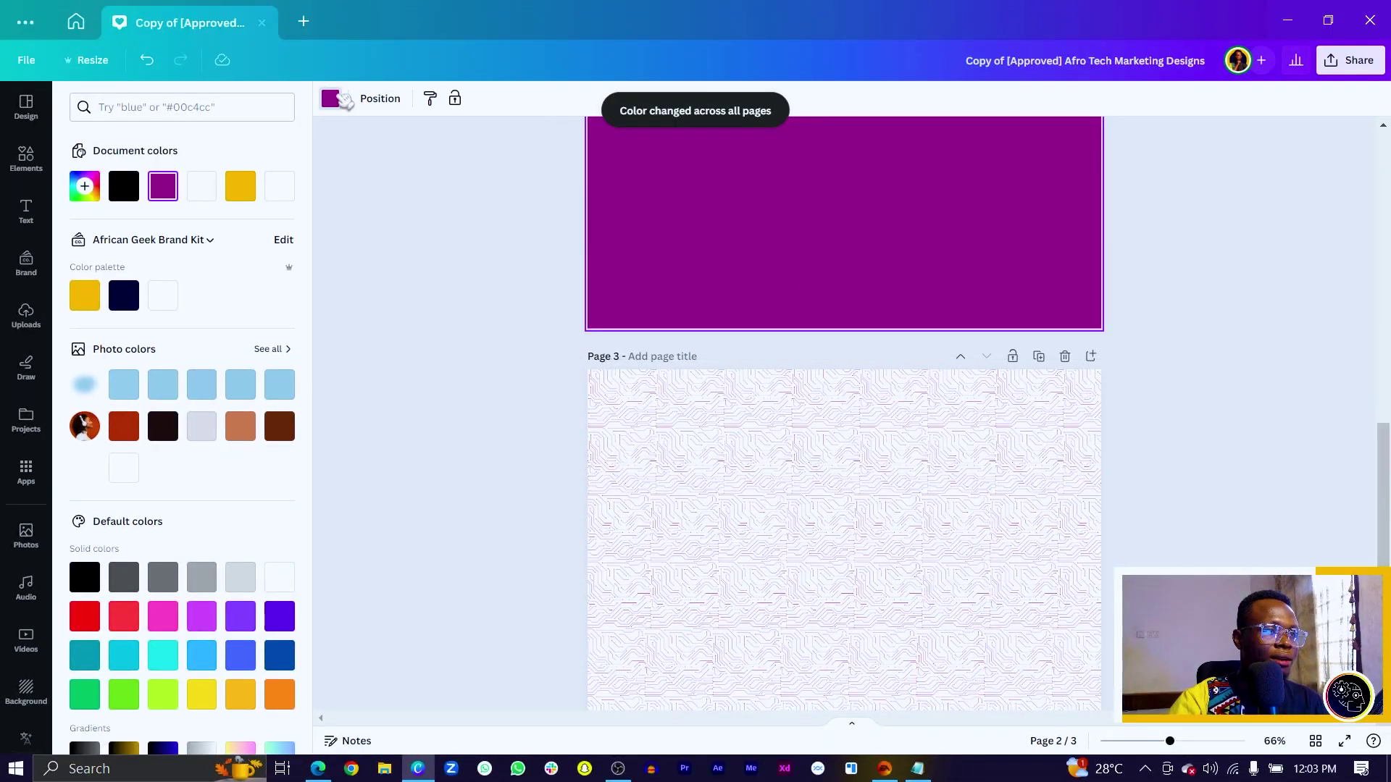
{"action": "left_click", "coordinate": [124, 190]}
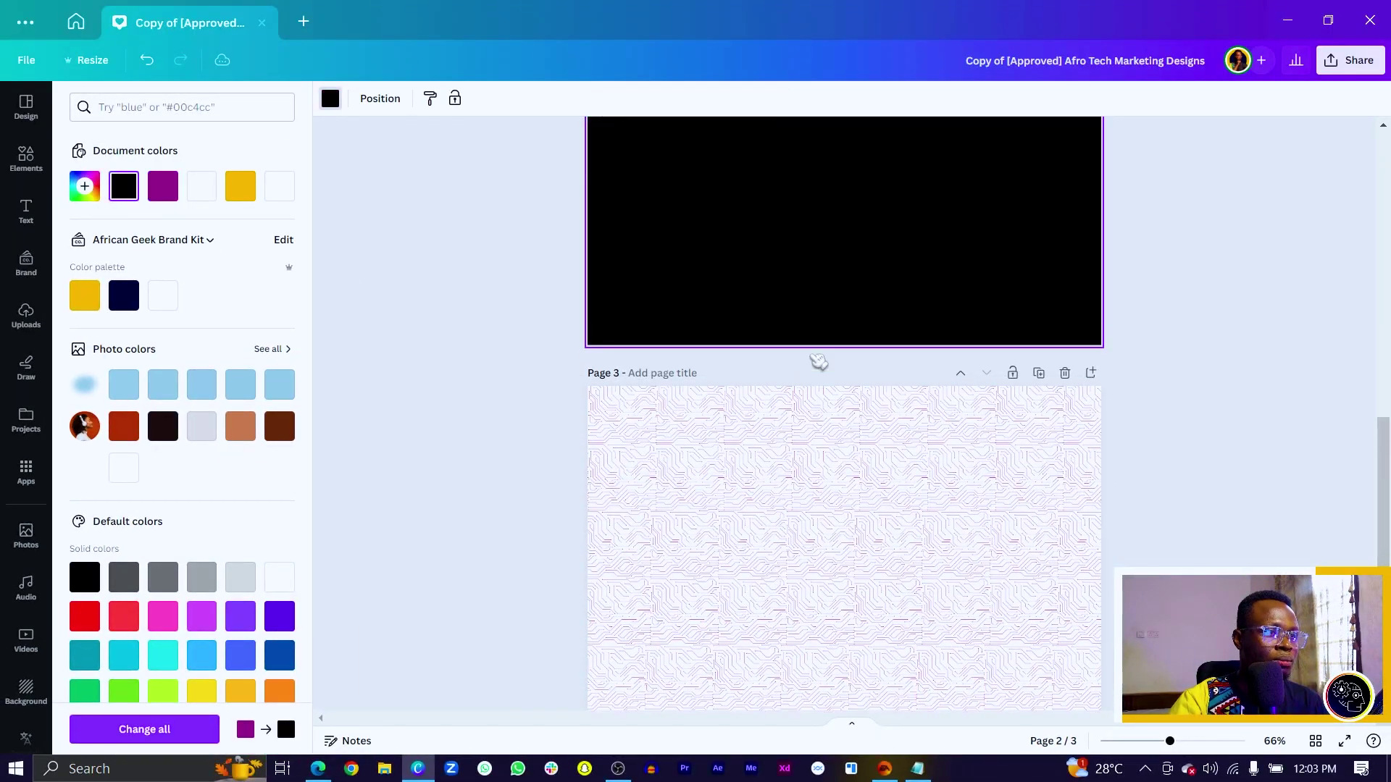
Set the background of page 1, behind the AfroTech scholarship design, to black
{"action": "scroll", "coordinate": [817, 363], "scroll_direction": "up", "scroll_amount": 6}
{"action": "left_click", "coordinate": [644, 175]}
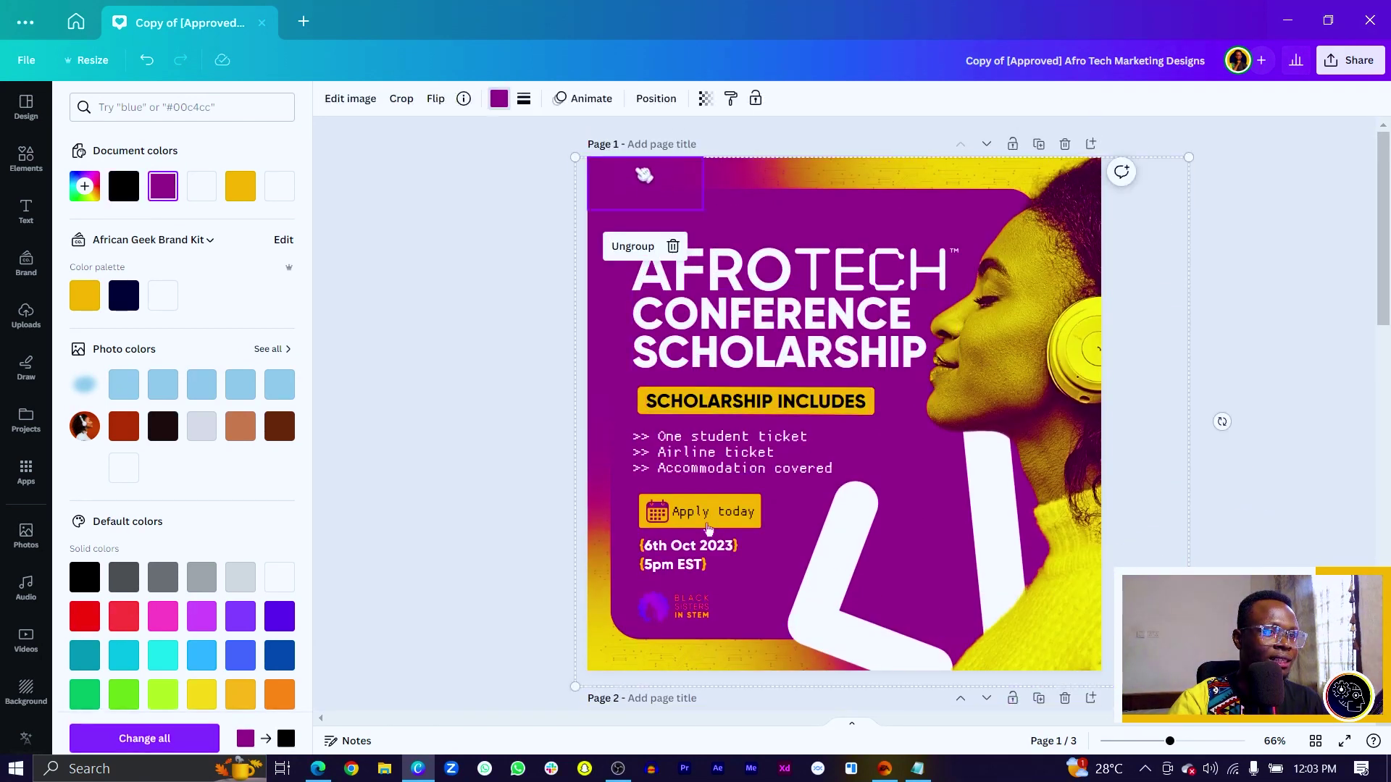
{"action": "left_click", "coordinate": [126, 192]}
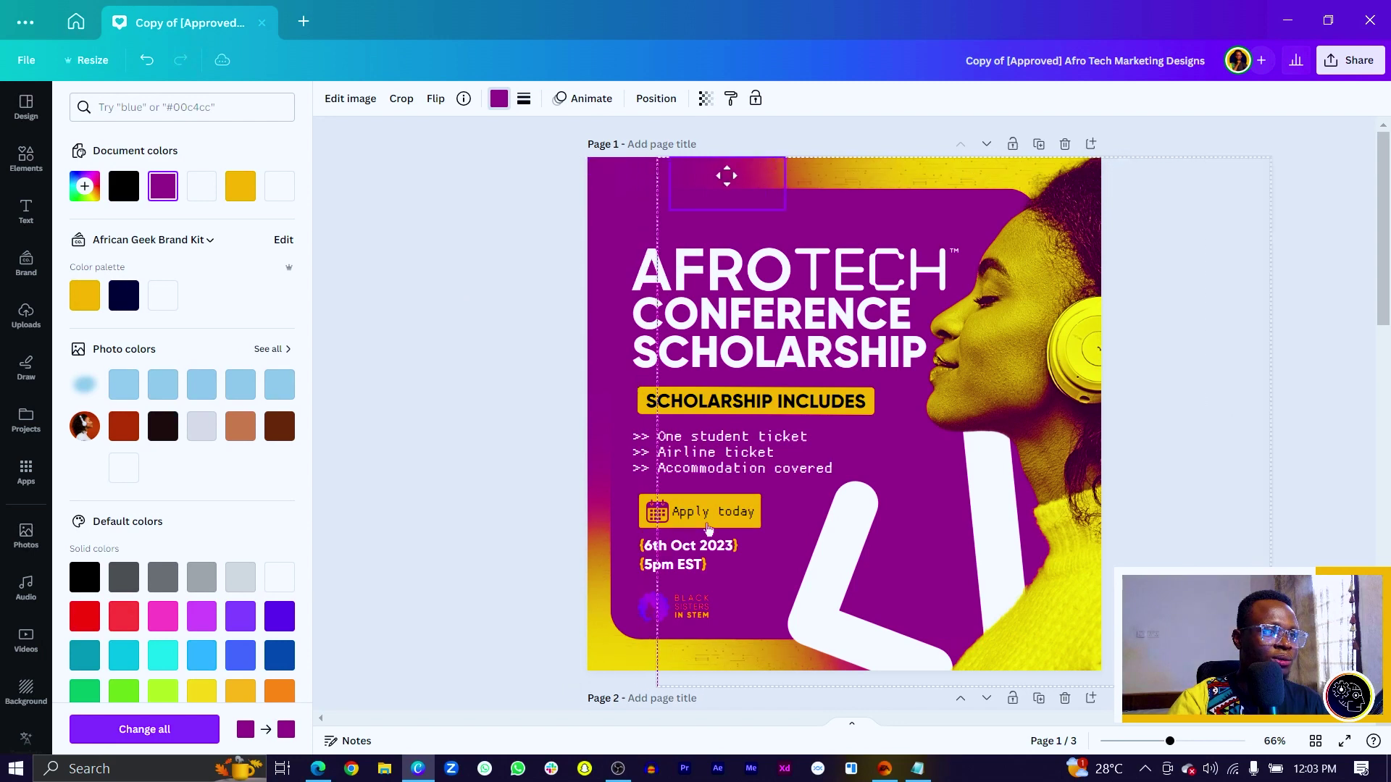
{"action": "left_click", "coordinate": [605, 192]}
{"action": "left_click", "coordinate": [132, 191]}
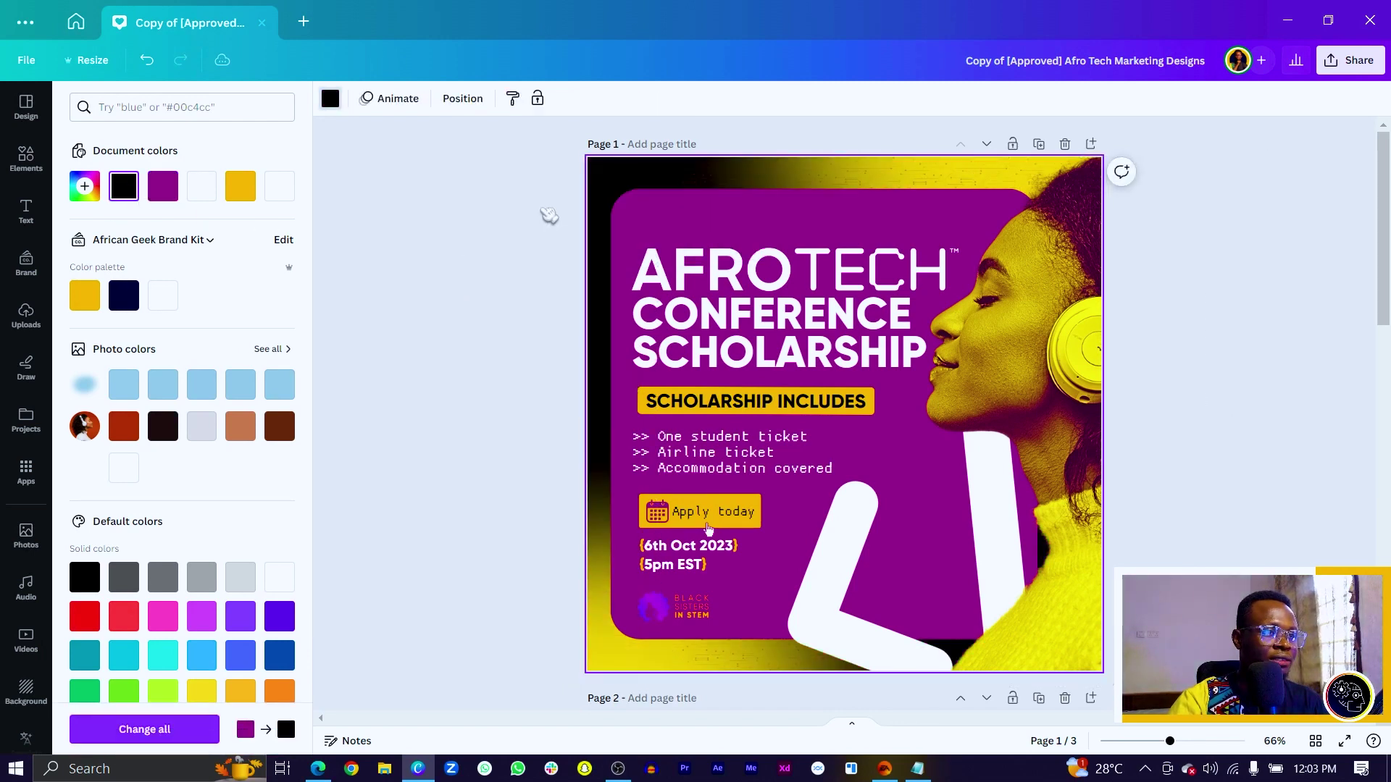
Recolor the large rounded panel behind the text on page 1 to black
{"action": "left_click", "coordinate": [653, 208]}
{"action": "left_click", "coordinate": [169, 190]}
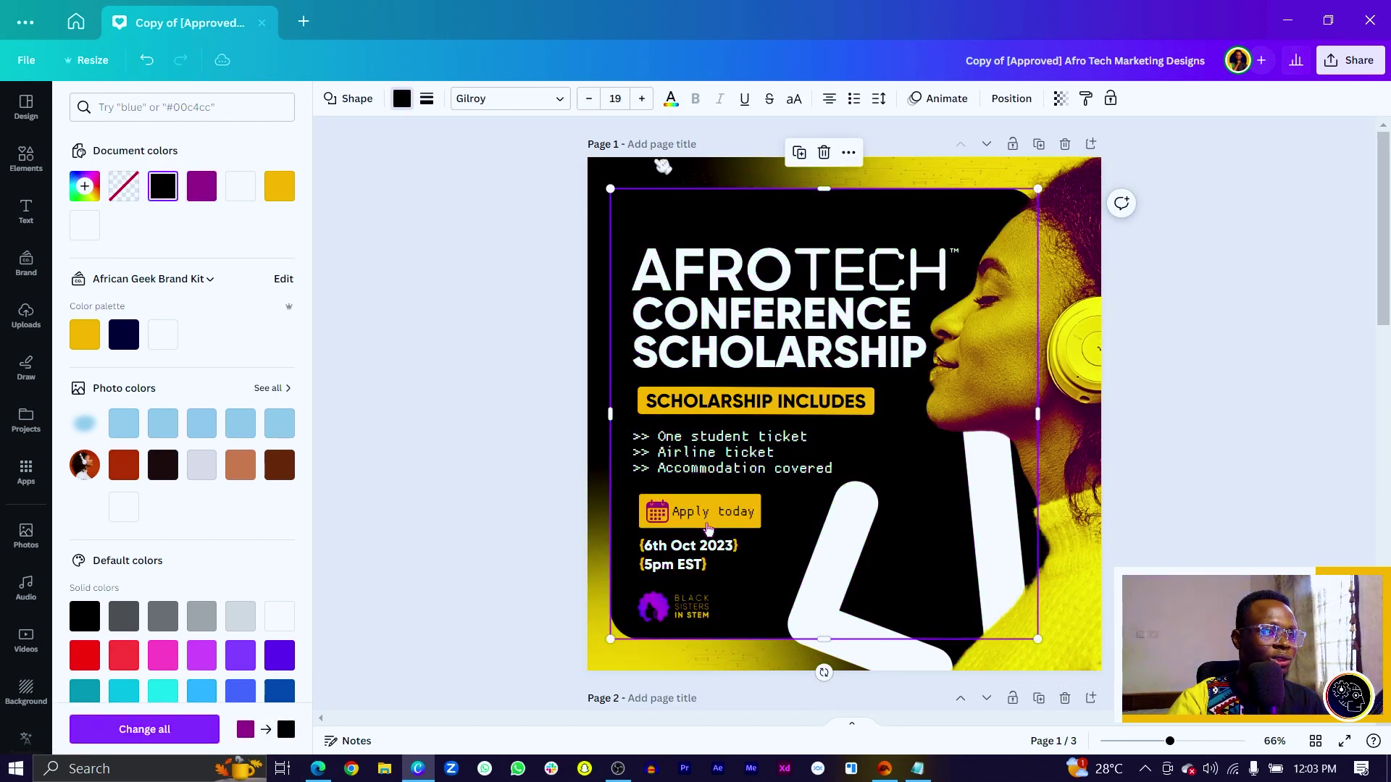
{"action": "left_click", "coordinate": [680, 175]}
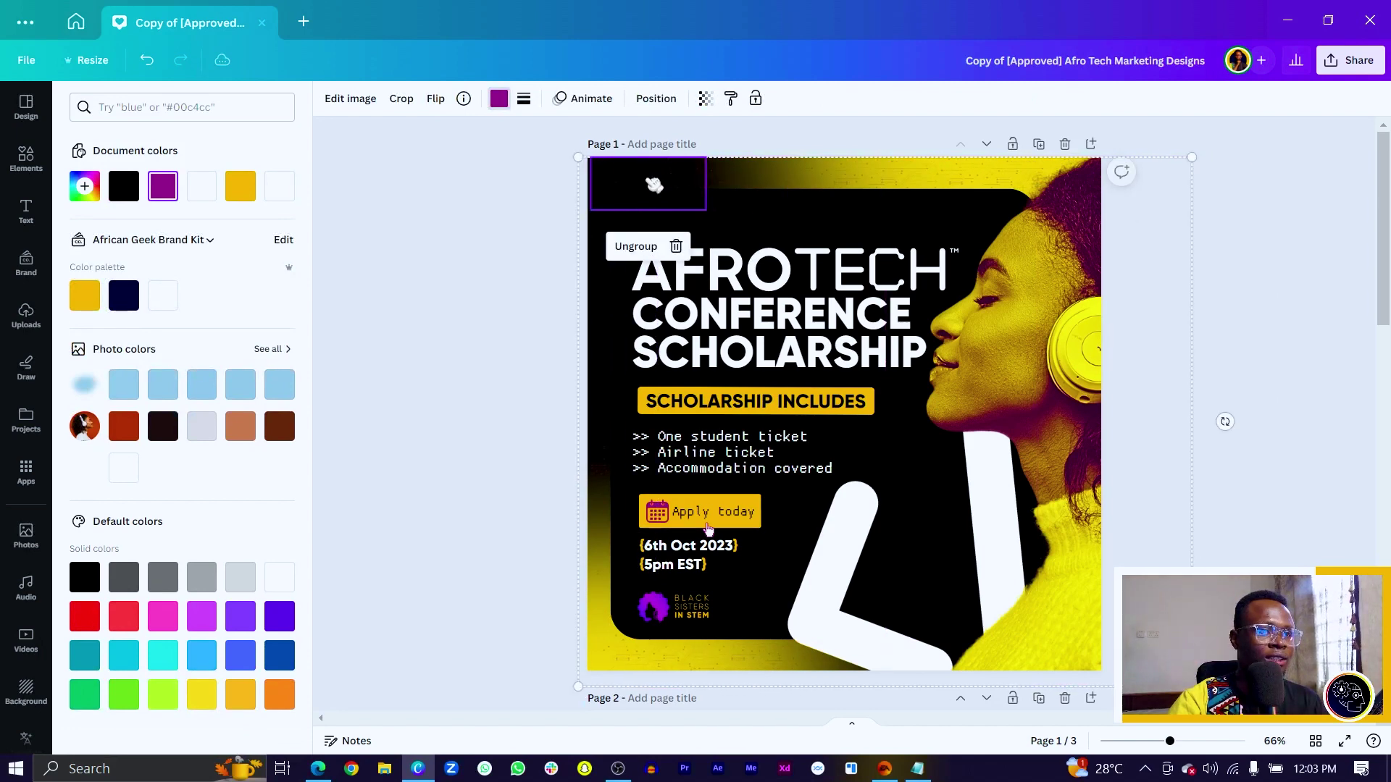
Move the grouped circuit pattern from page 3 onto page 2, positioning it to cover the whole black background
{"action": "scroll", "coordinate": [655, 185], "scroll_direction": "down", "scroll_amount": 3}
{"action": "scroll", "coordinate": [708, 288], "scroll_direction": "down", "scroll_amount": 10}
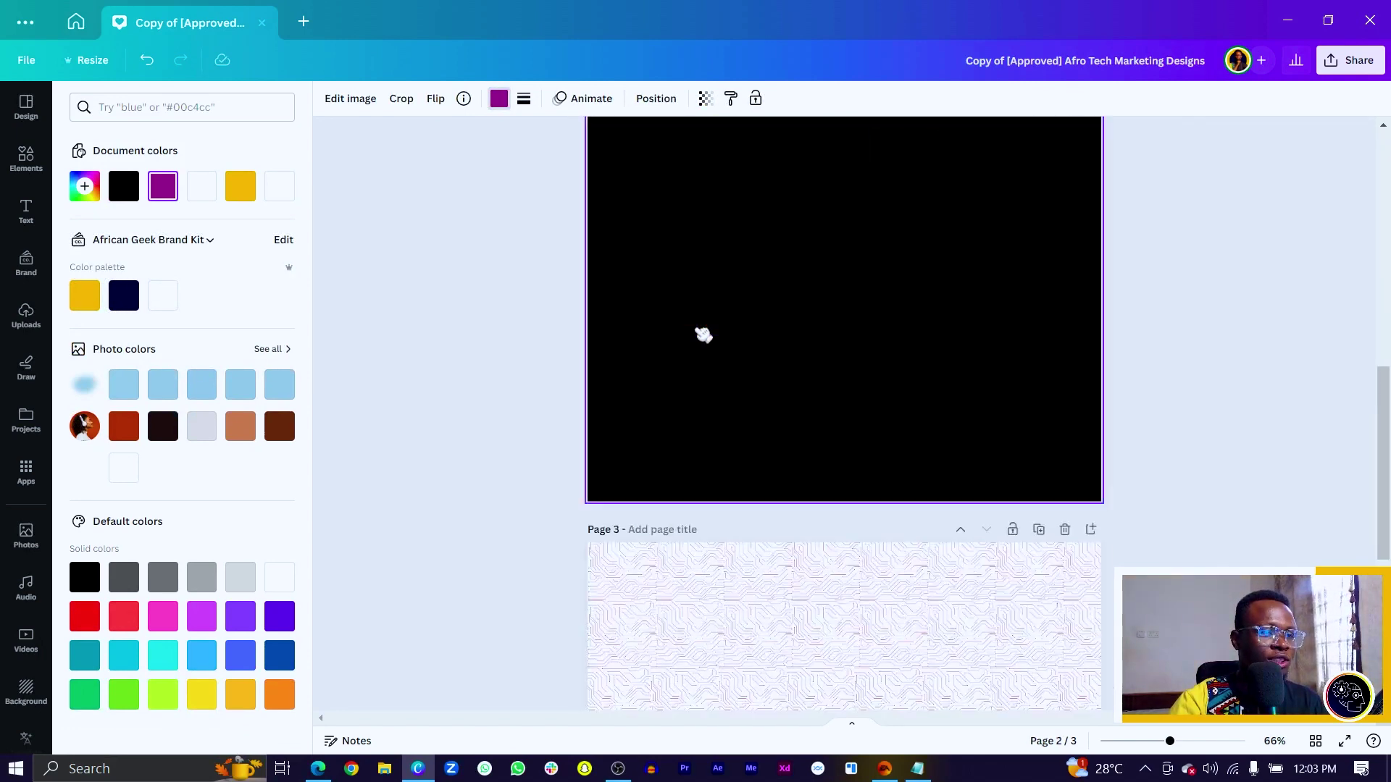
{"action": "scroll", "coordinate": [824, 505], "scroll_direction": "up", "scroll_amount": 3}
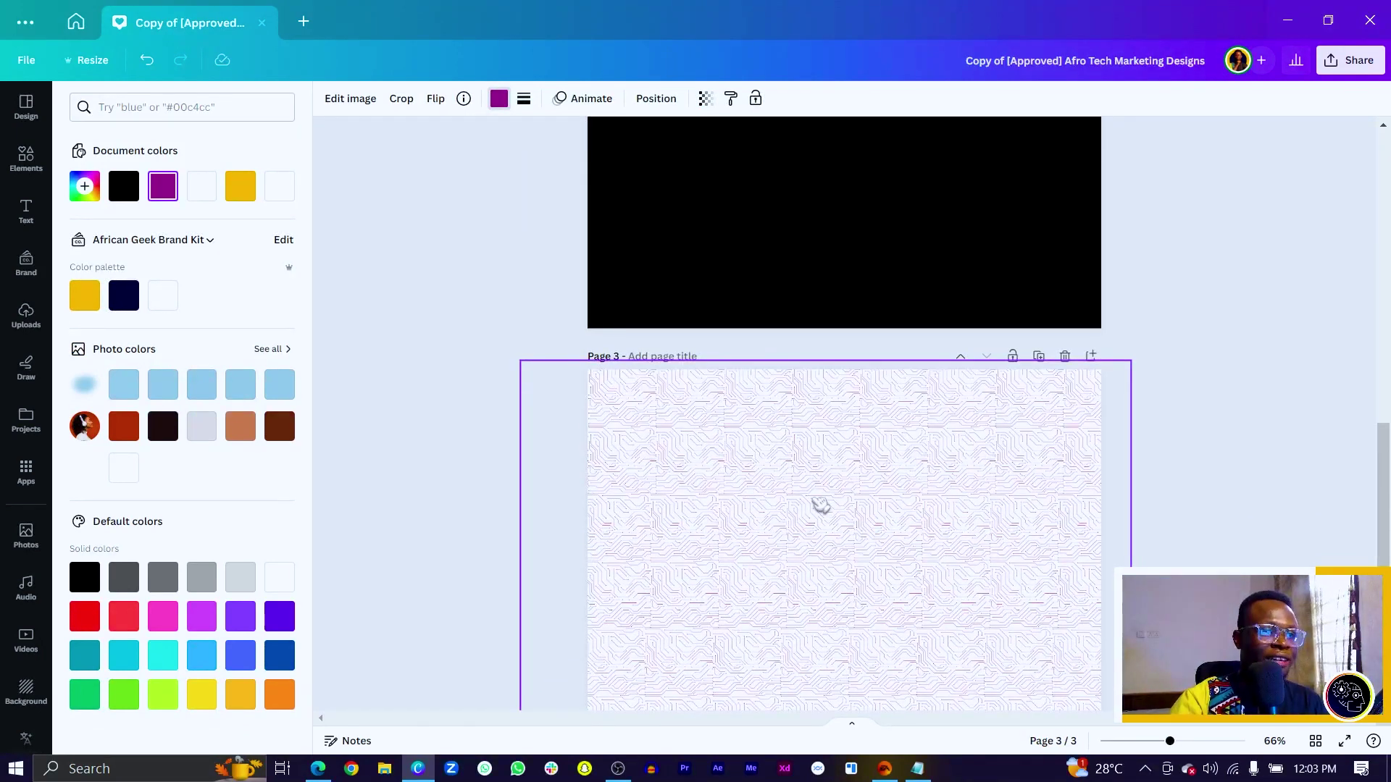
{"action": "scroll", "coordinate": [804, 520], "scroll_direction": "up", "scroll_amount": 9}
{"action": "scroll", "coordinate": [797, 633], "scroll_direction": "down", "scroll_amount": 6}
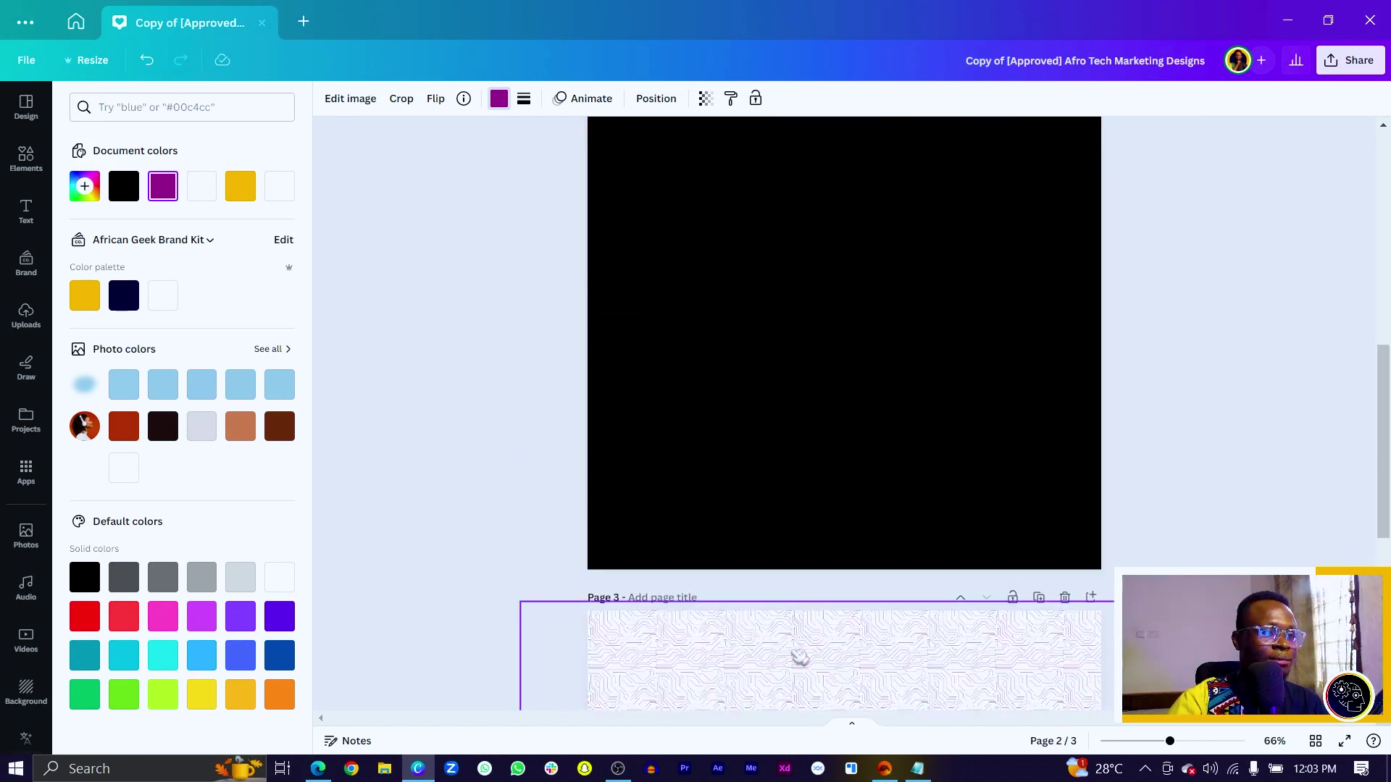
{"action": "left_click_drag", "start_coordinate": [802, 690], "coordinate": [802, 140]}
{"action": "left_click", "coordinate": [837, 248]}
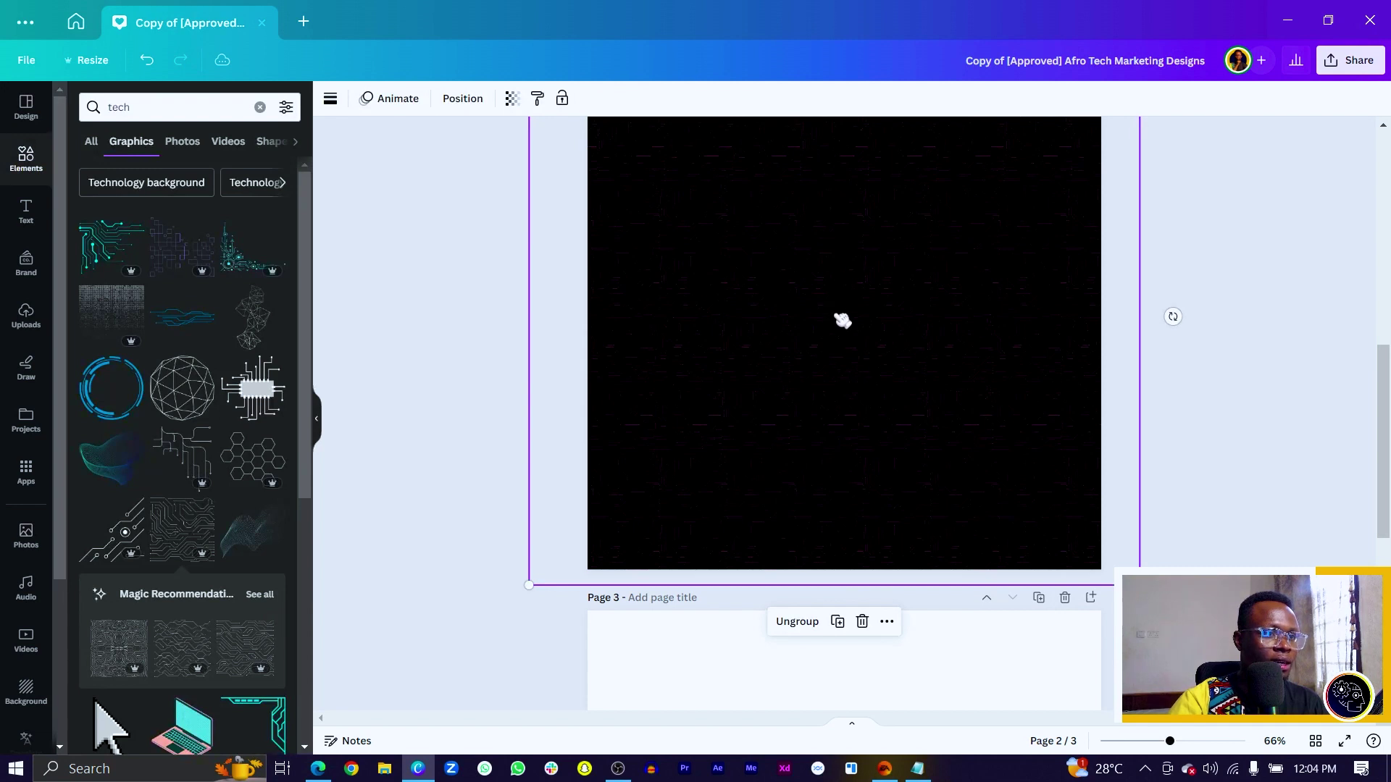
{"action": "scroll", "coordinate": [842, 320], "scroll_direction": "up", "scroll_amount": 3}
{"action": "left_click_drag", "start_coordinate": [880, 425], "coordinate": [905, 475]}
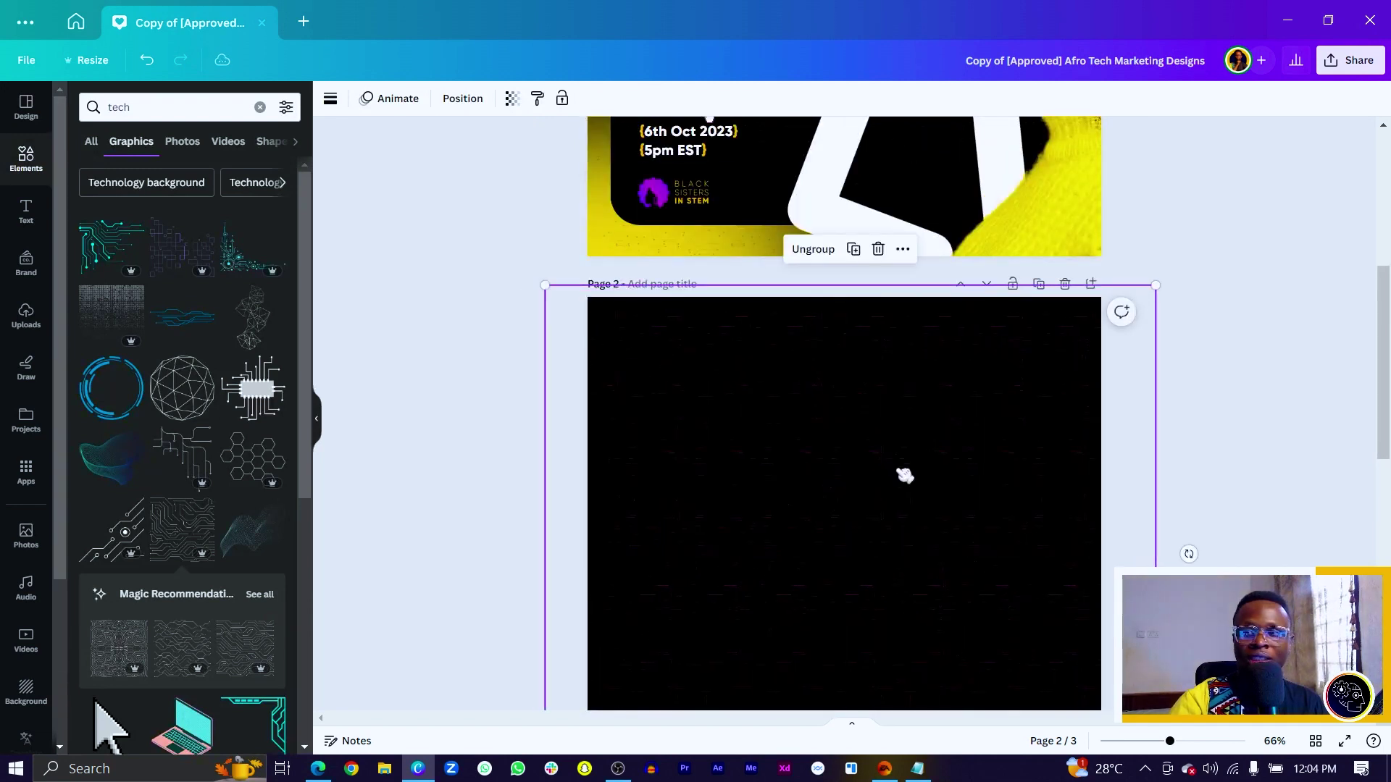
{"action": "left_click_drag", "start_coordinate": [1383, 406], "coordinate": [1381, 452]}
{"action": "key", "text": "Escape"}
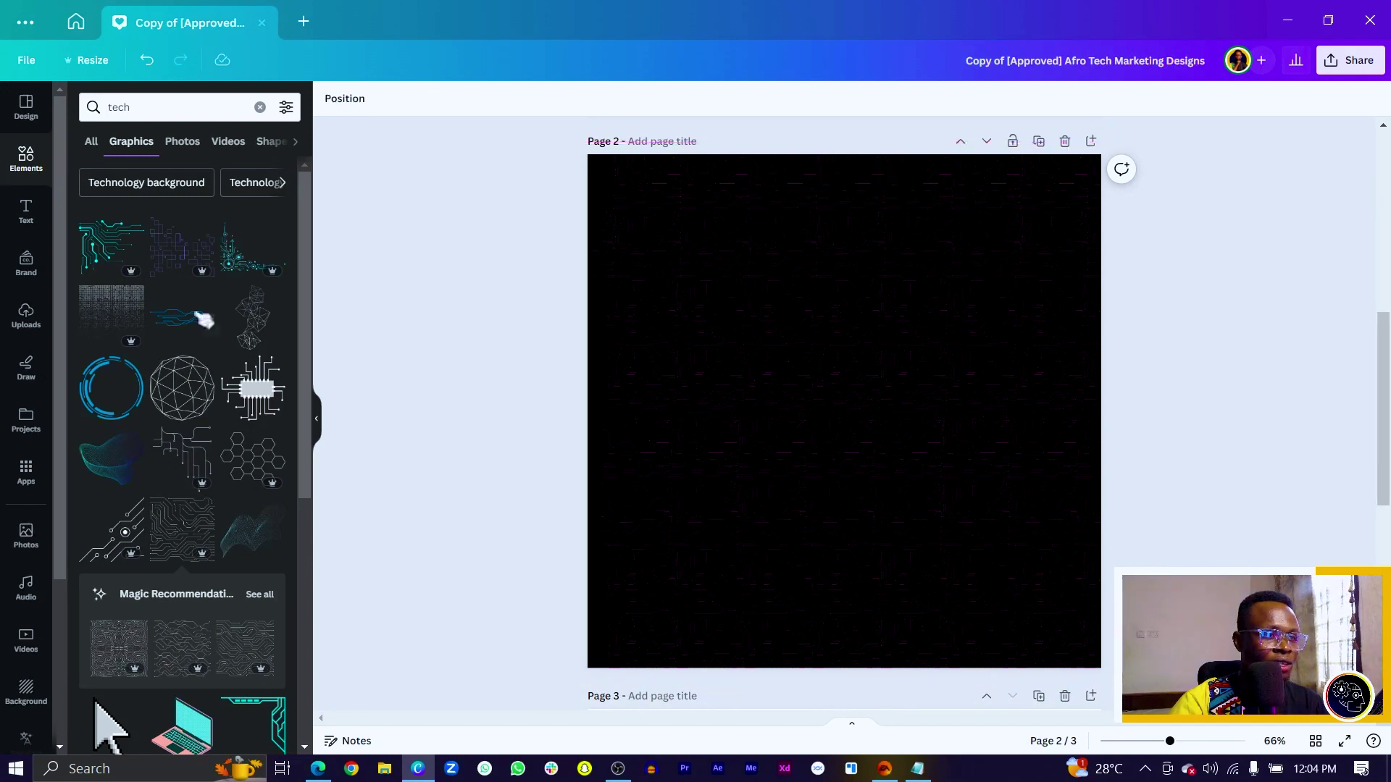
Add the off-white circular blur graphic from a "gradient blur" search to page 2, enlarged over its upper-right corner
{"action": "left_click", "coordinate": [199, 109]}
{"action": "key", "text": "ctrl+a"}
{"action": "type", "text": "gr"}
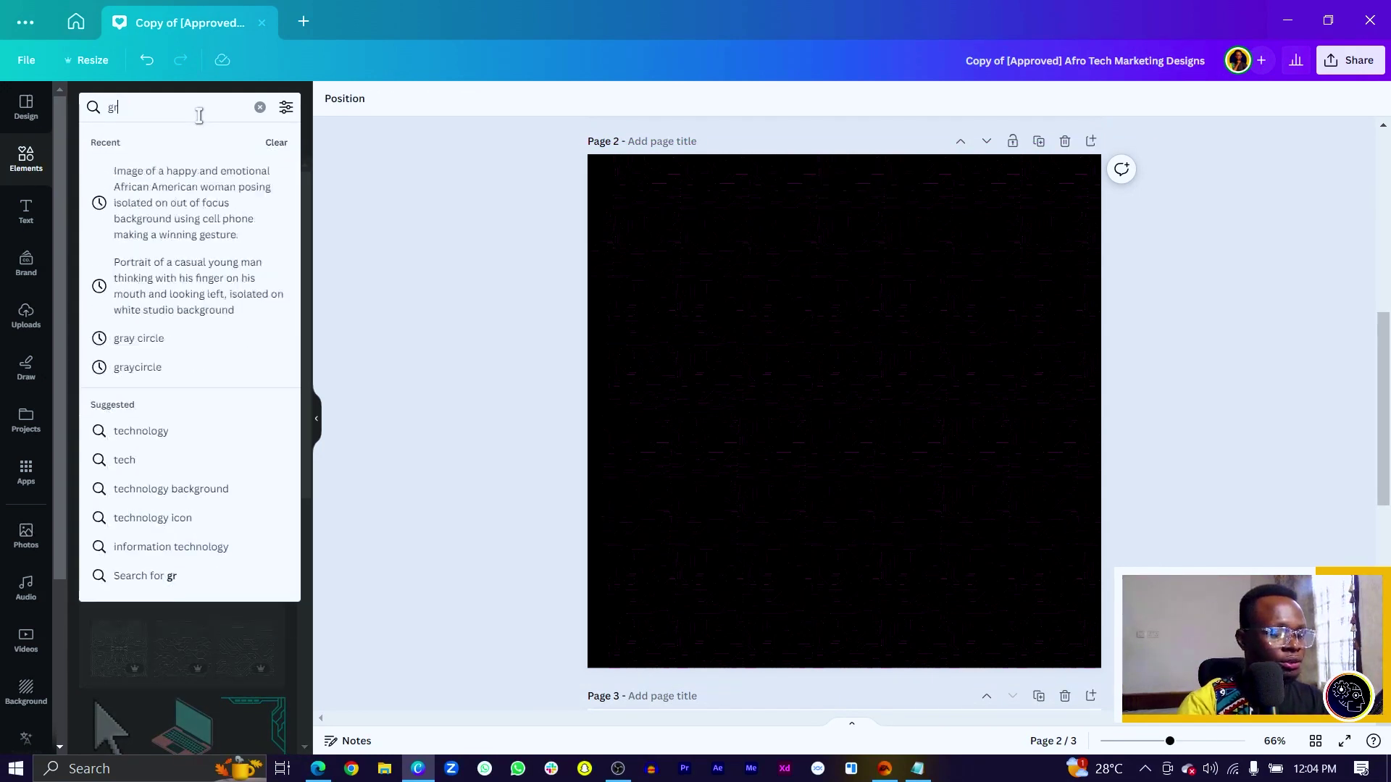
{"action": "type", "text": "adient blur"}
{"action": "key", "text": "Return"}
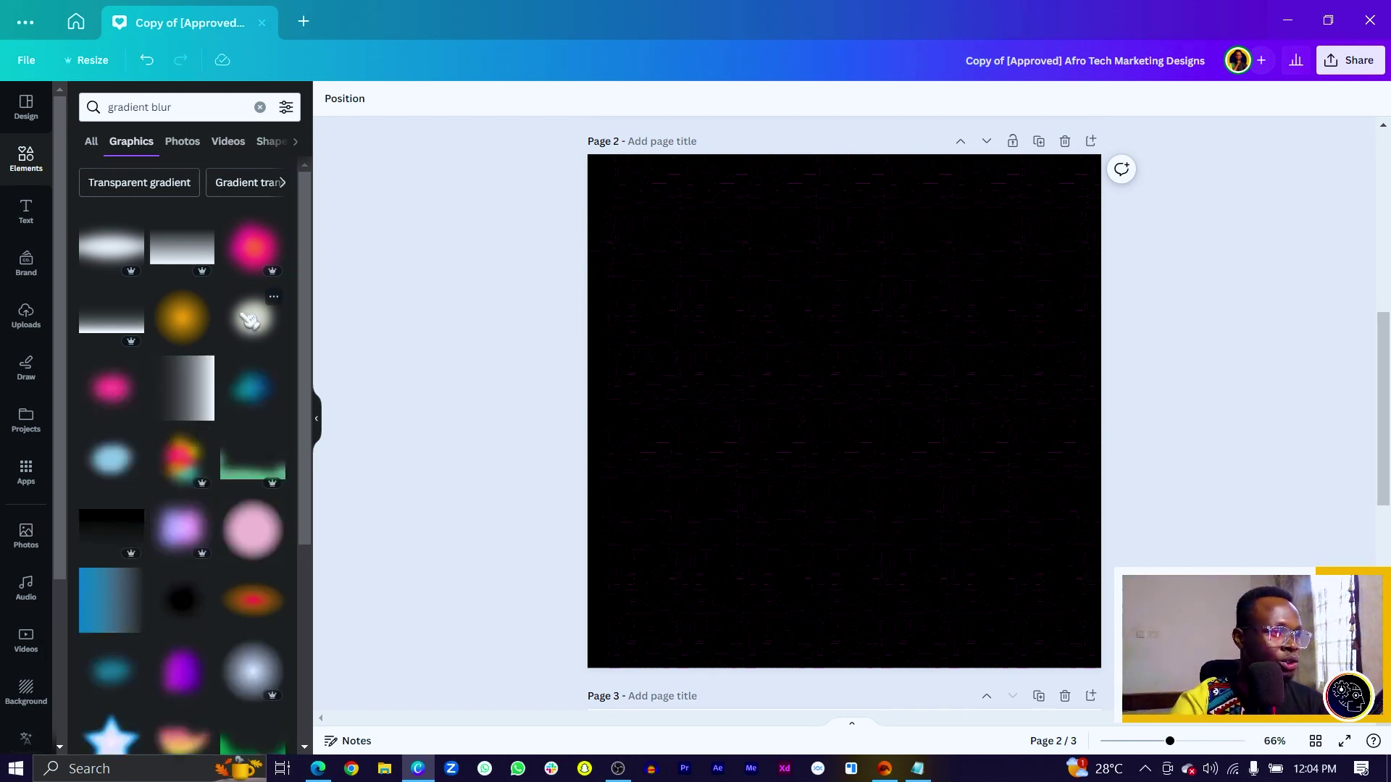
{"action": "left_click", "coordinate": [265, 326]}
{"action": "left_click_drag", "start_coordinate": [857, 528], "coordinate": [1087, 260]}
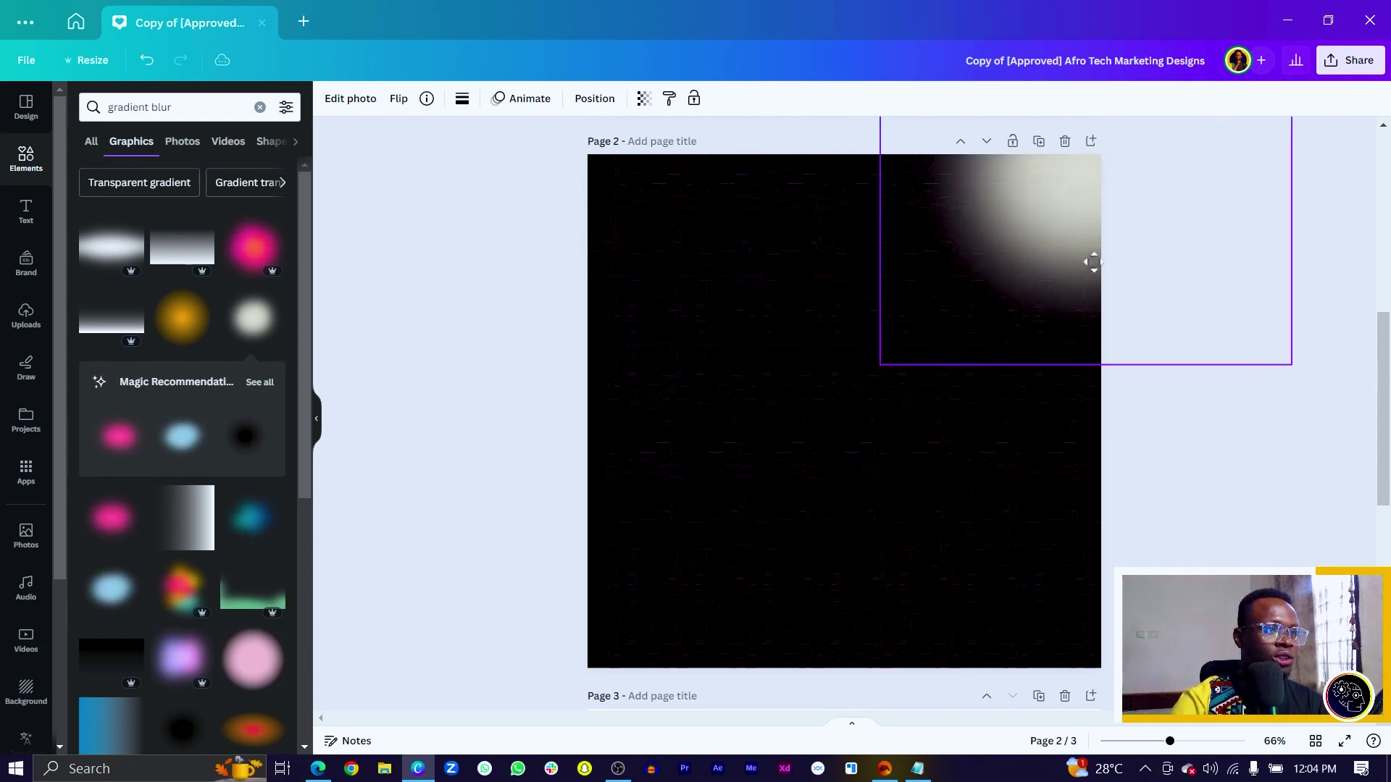
{"action": "left_click_drag", "start_coordinate": [882, 363], "coordinate": [708, 531]}
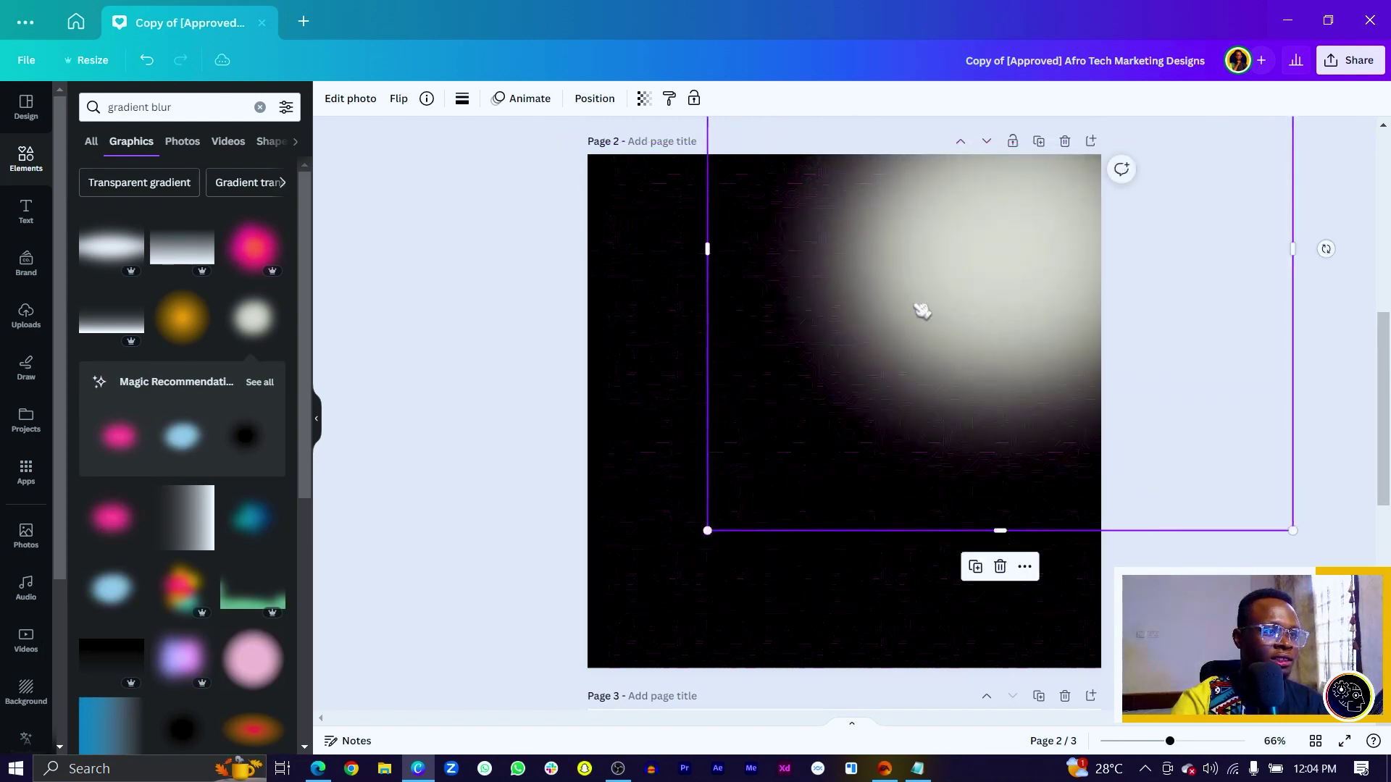
Apply the Amber duotone effect to the circular blur on page 2
{"action": "left_click", "coordinate": [358, 102]}
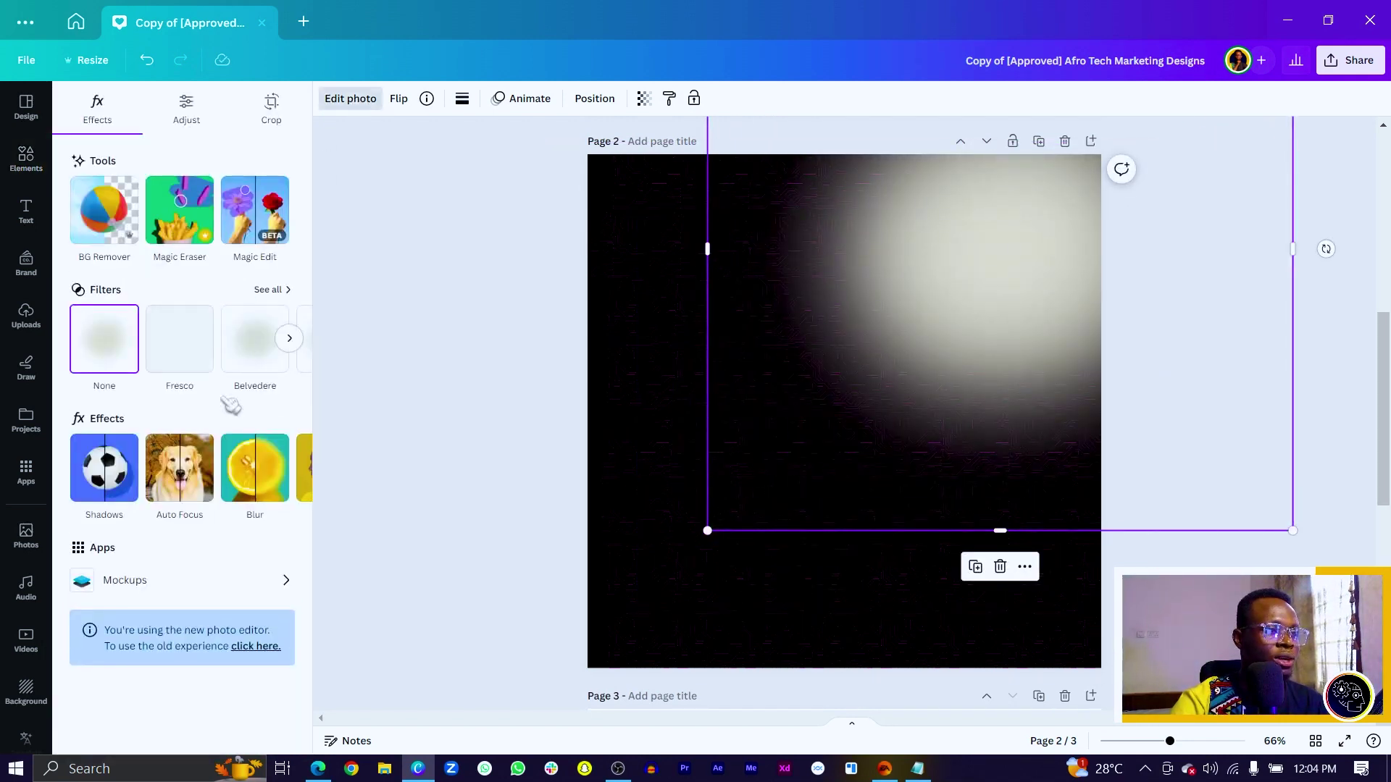
{"action": "left_click", "coordinate": [289, 468]}
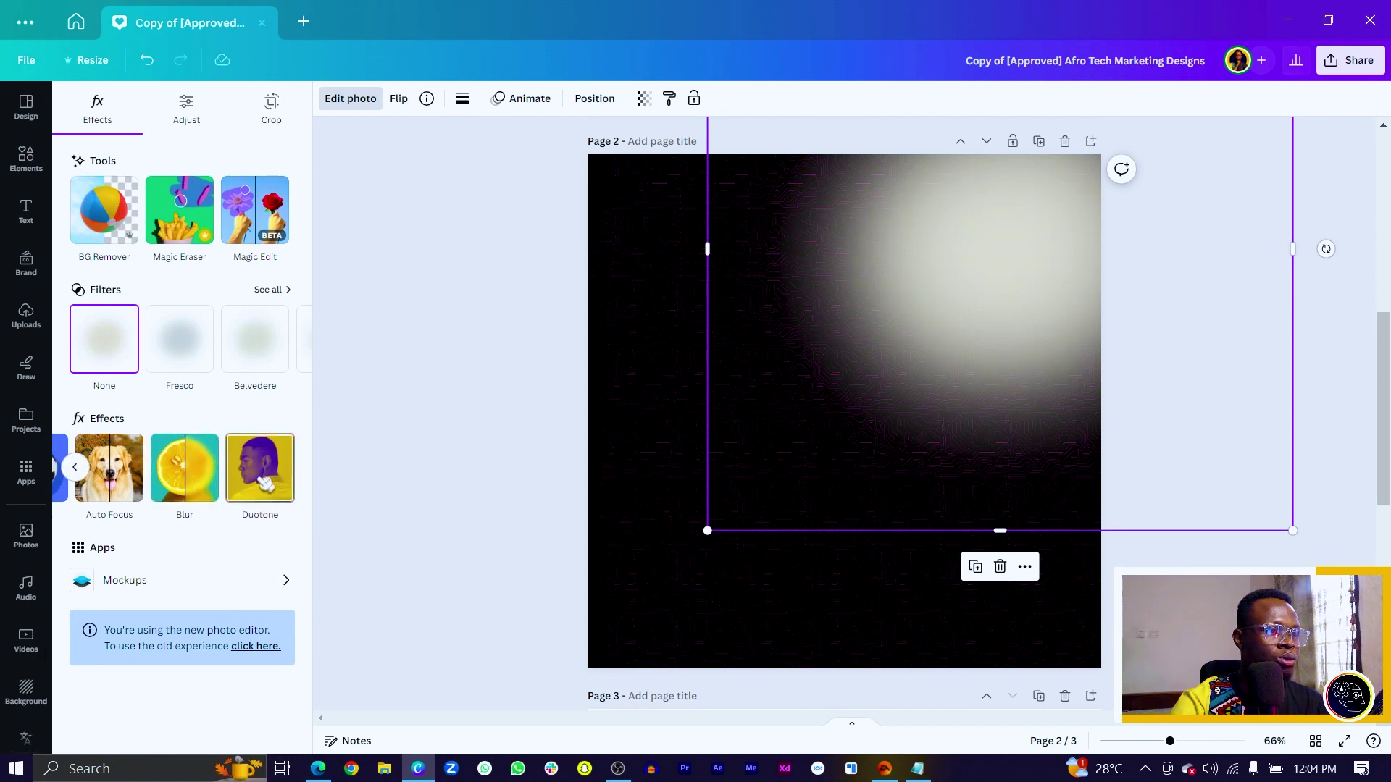
{"action": "left_click", "coordinate": [265, 483]}
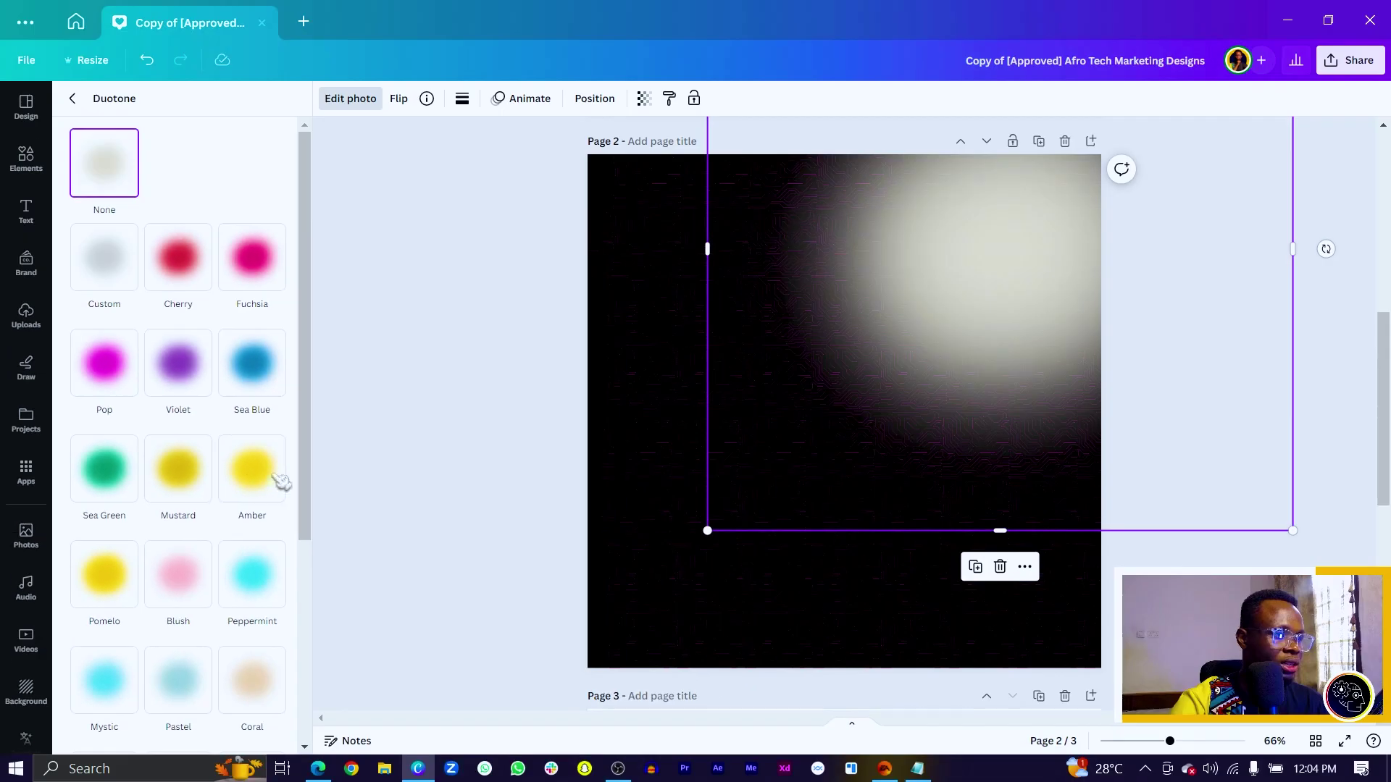
{"action": "left_click", "coordinate": [382, 402]}
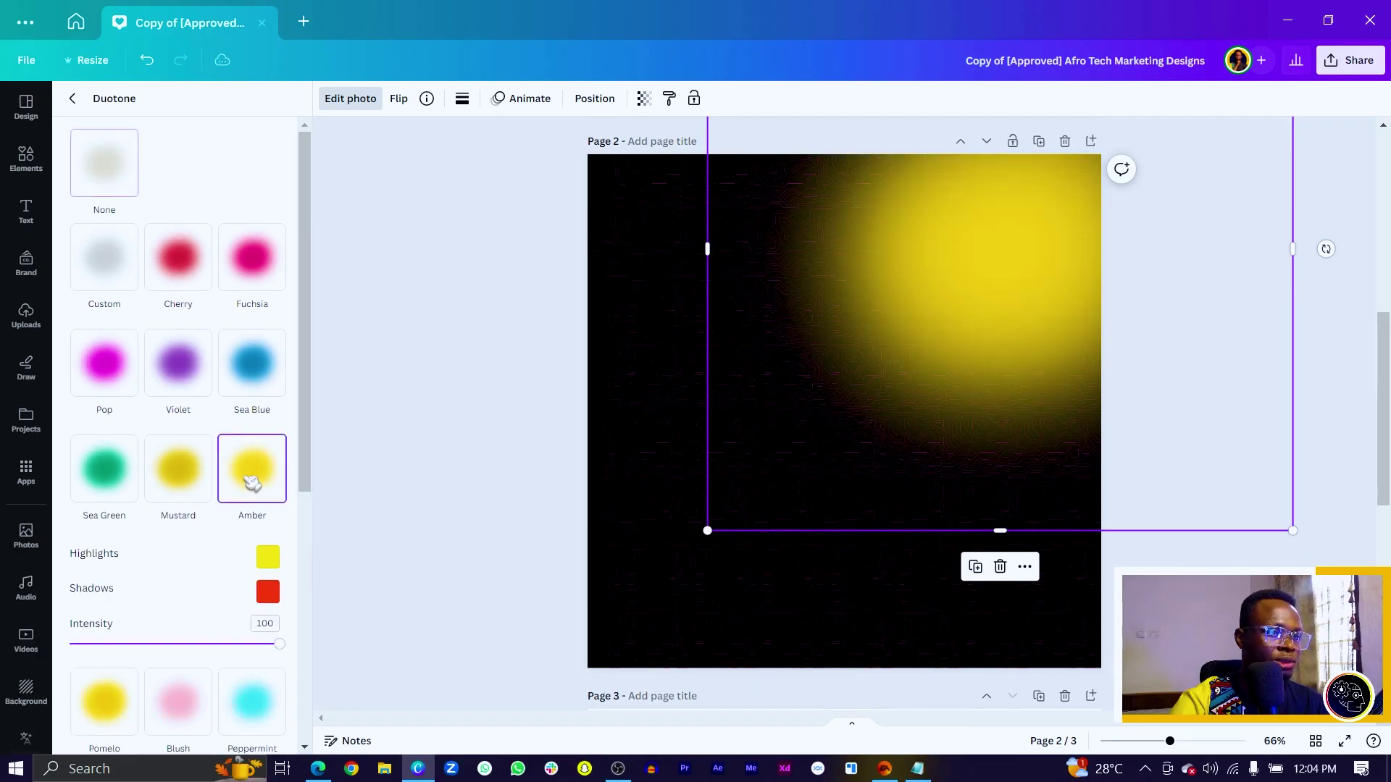
Set both the shadows and highlights colors of the blur's duotone effect to #FFB800
{"action": "left_click", "coordinate": [268, 591]}
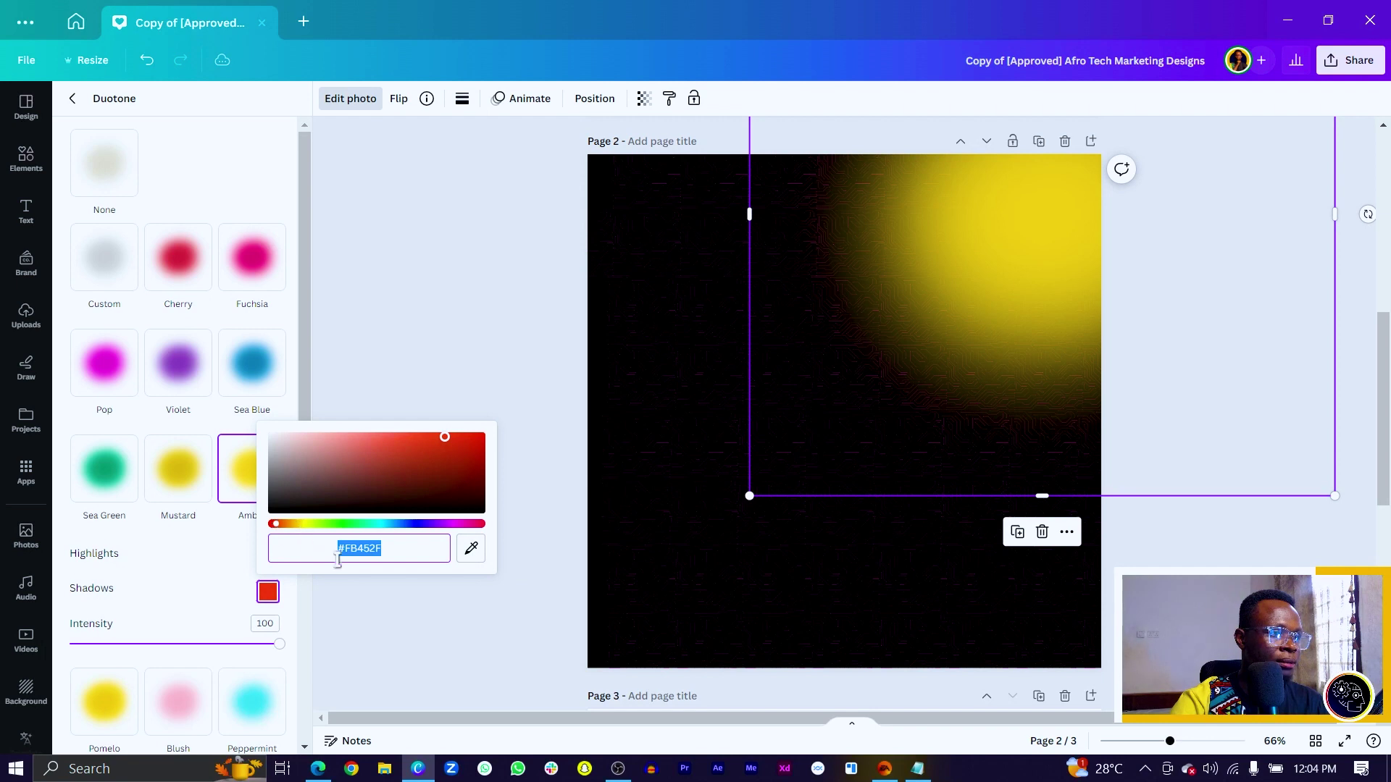
{"action": "type", "text": "#FF0"}
{"action": "type", "text": "800"}
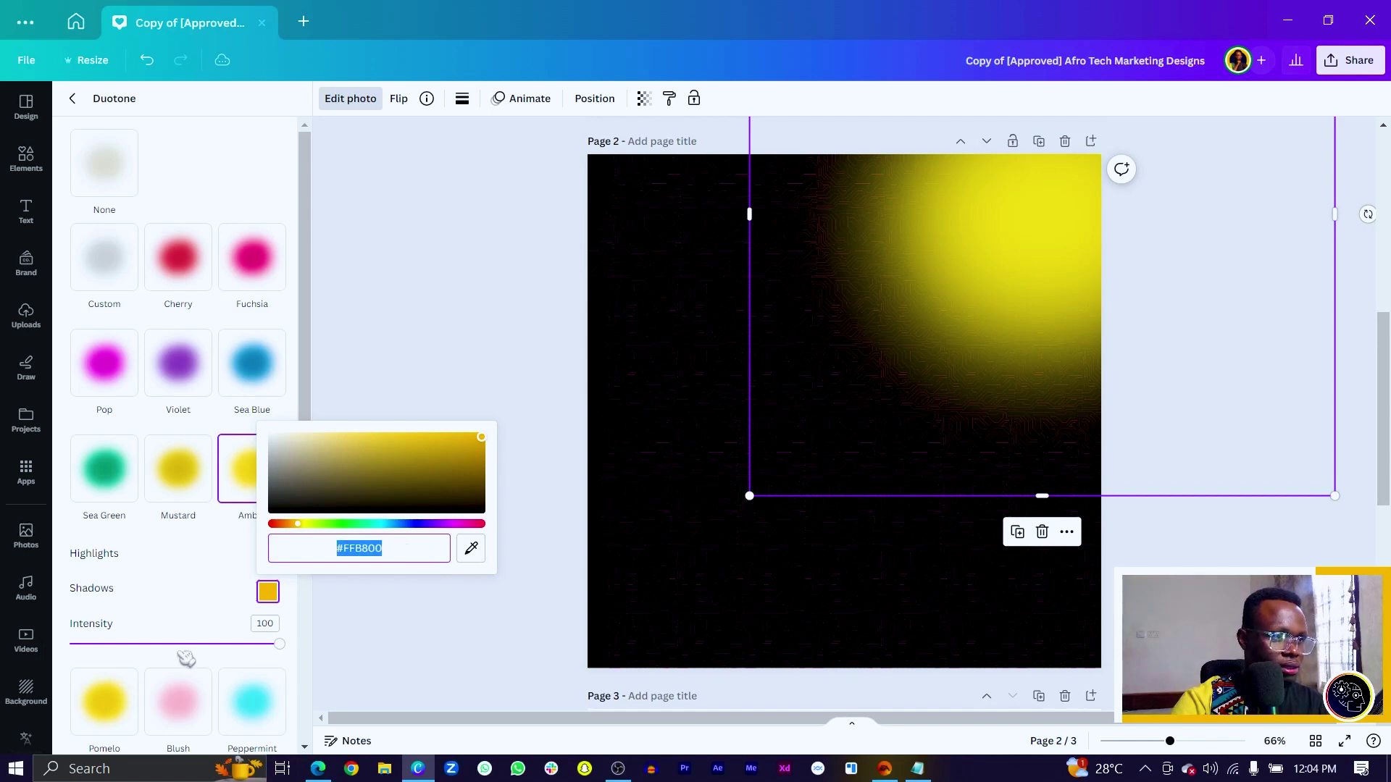
{"action": "left_click", "coordinate": [201, 628]}
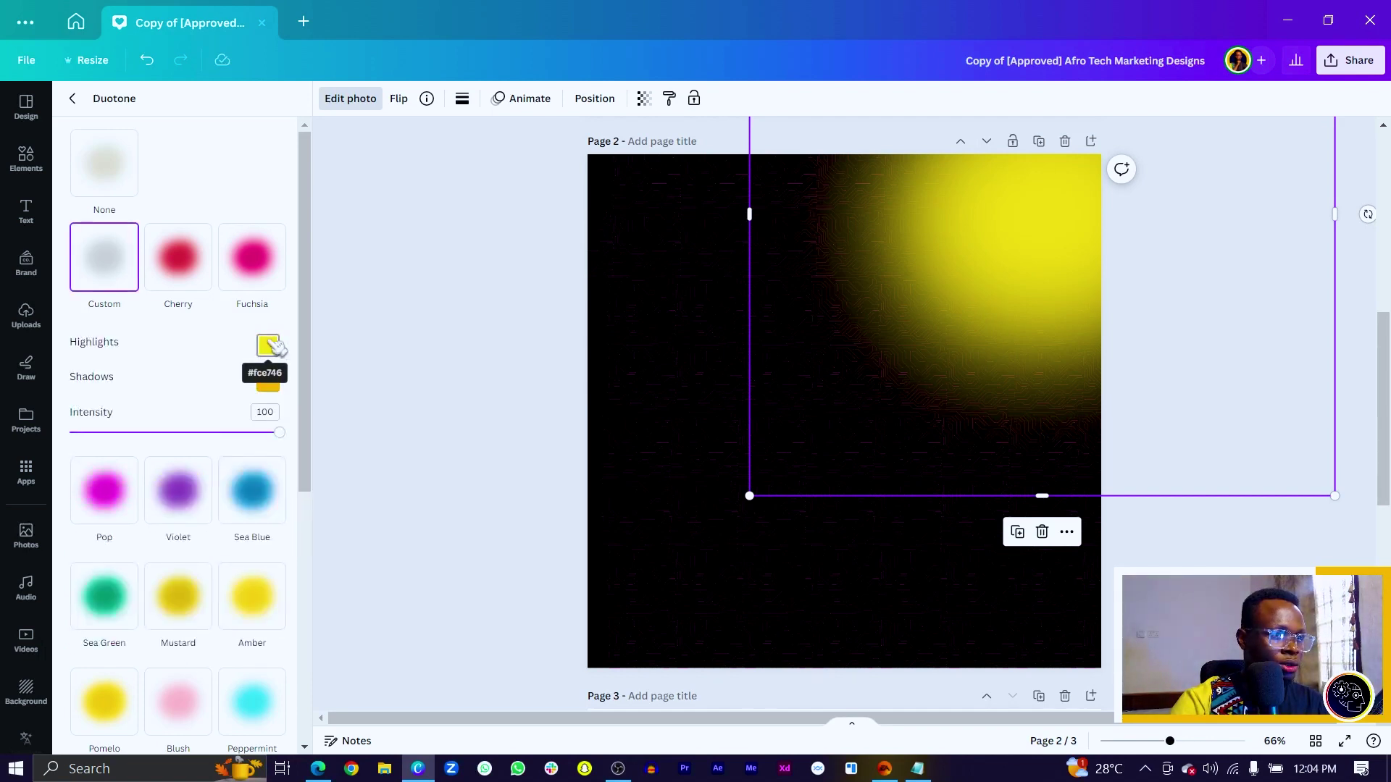
{"action": "left_click", "coordinate": [269, 346]}
{"action": "type", "text": "#FFB800"}
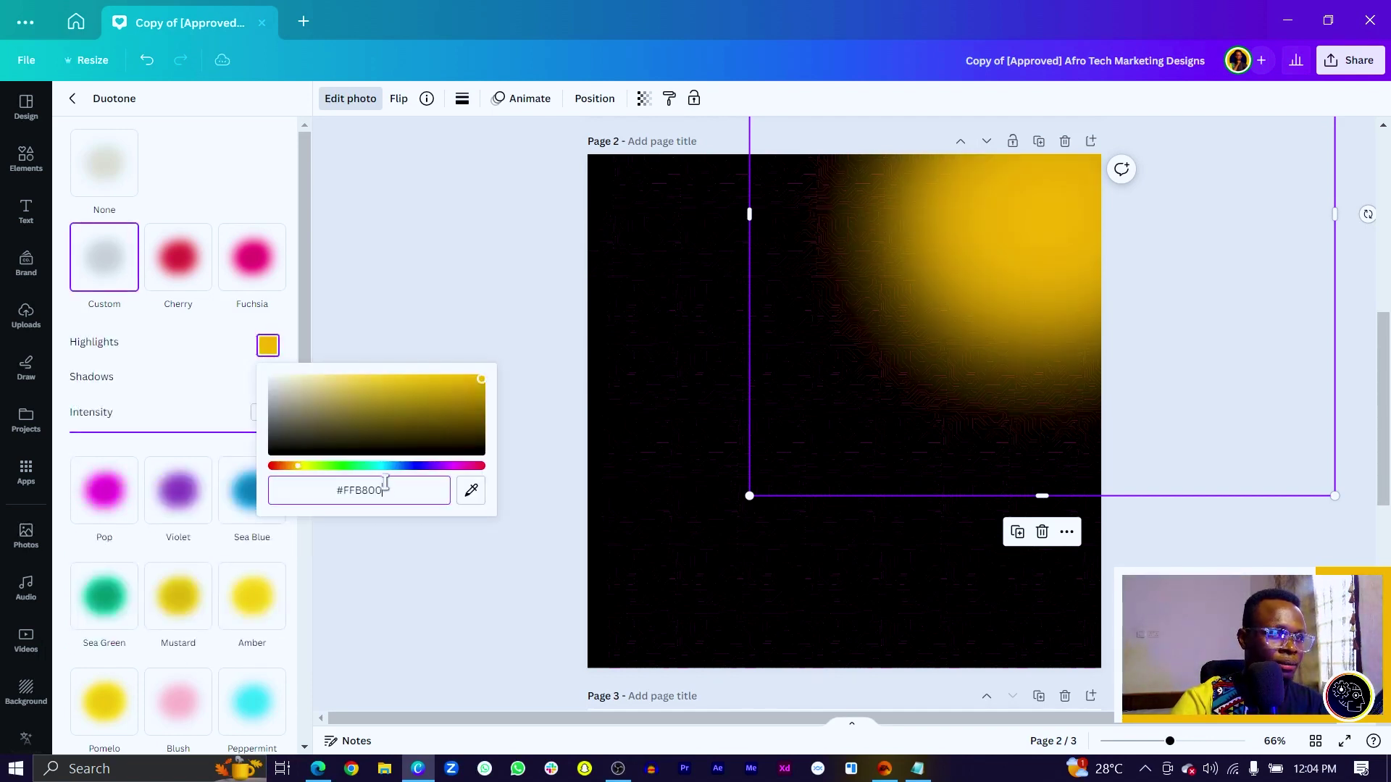
{"action": "key", "text": "Escape"}
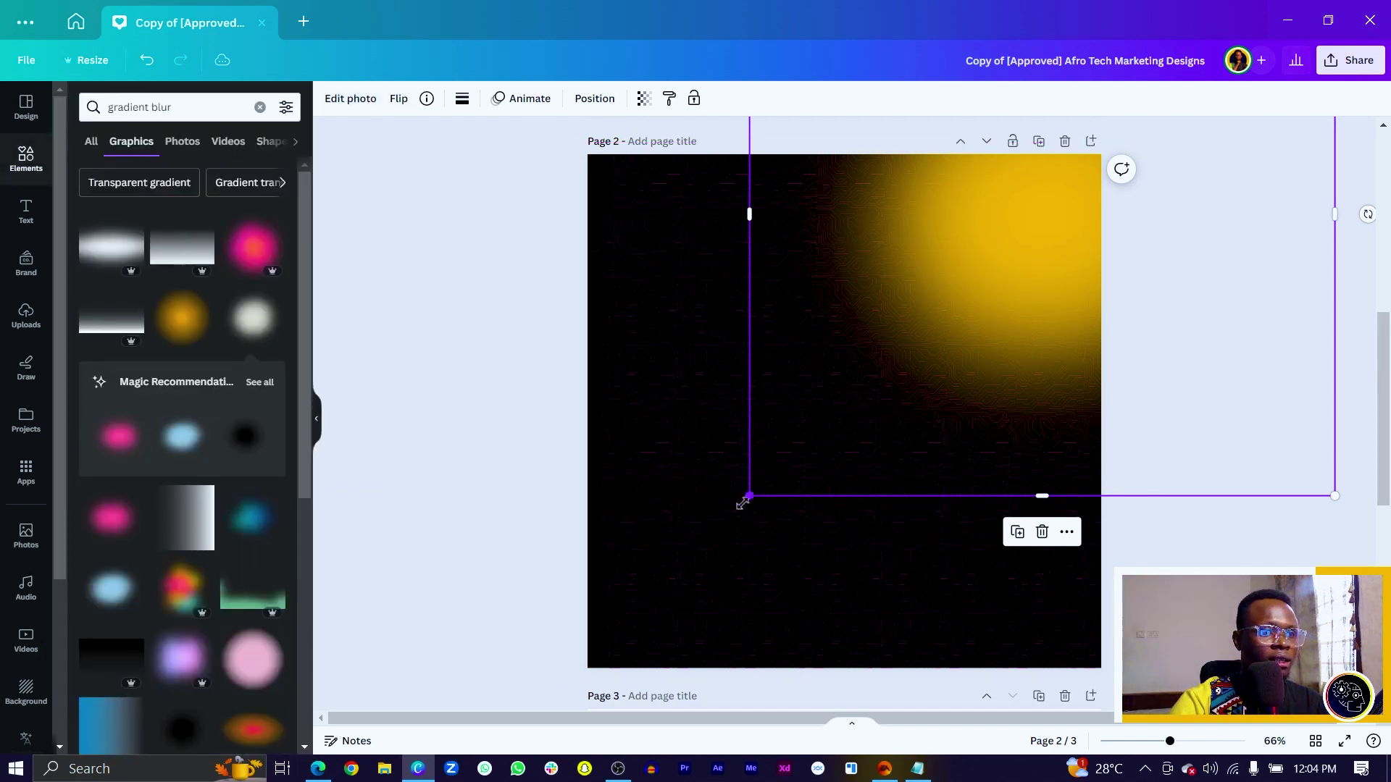
Slightly enlarge the yellow blur and shift it further into the upper-right corner of page 2
{"action": "left_click_drag", "start_coordinate": [749, 496], "coordinate": [679, 564]}
{"action": "left_click_drag", "start_coordinate": [835, 365], "coordinate": [880, 308]}
{"action": "key", "text": "ctrl+f"}
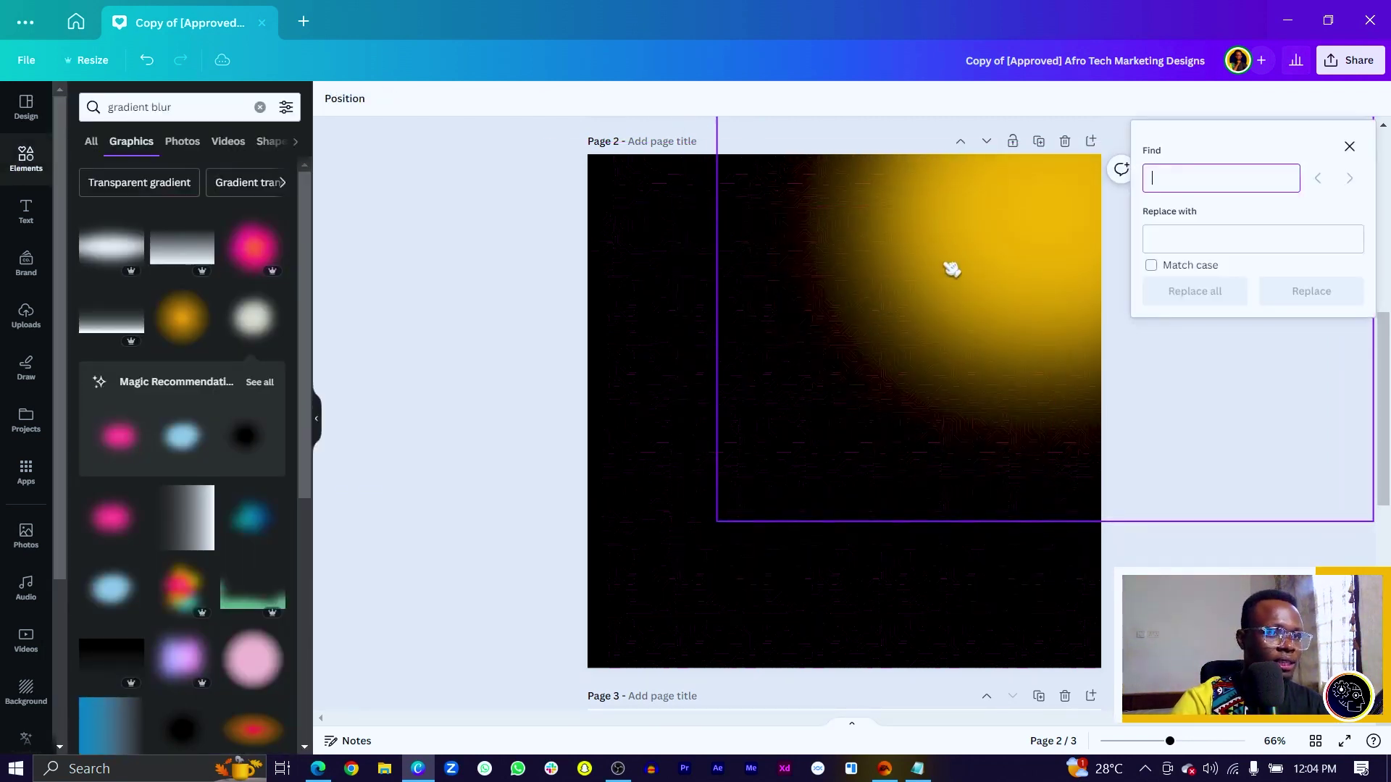
{"action": "left_click", "coordinate": [1349, 147]}
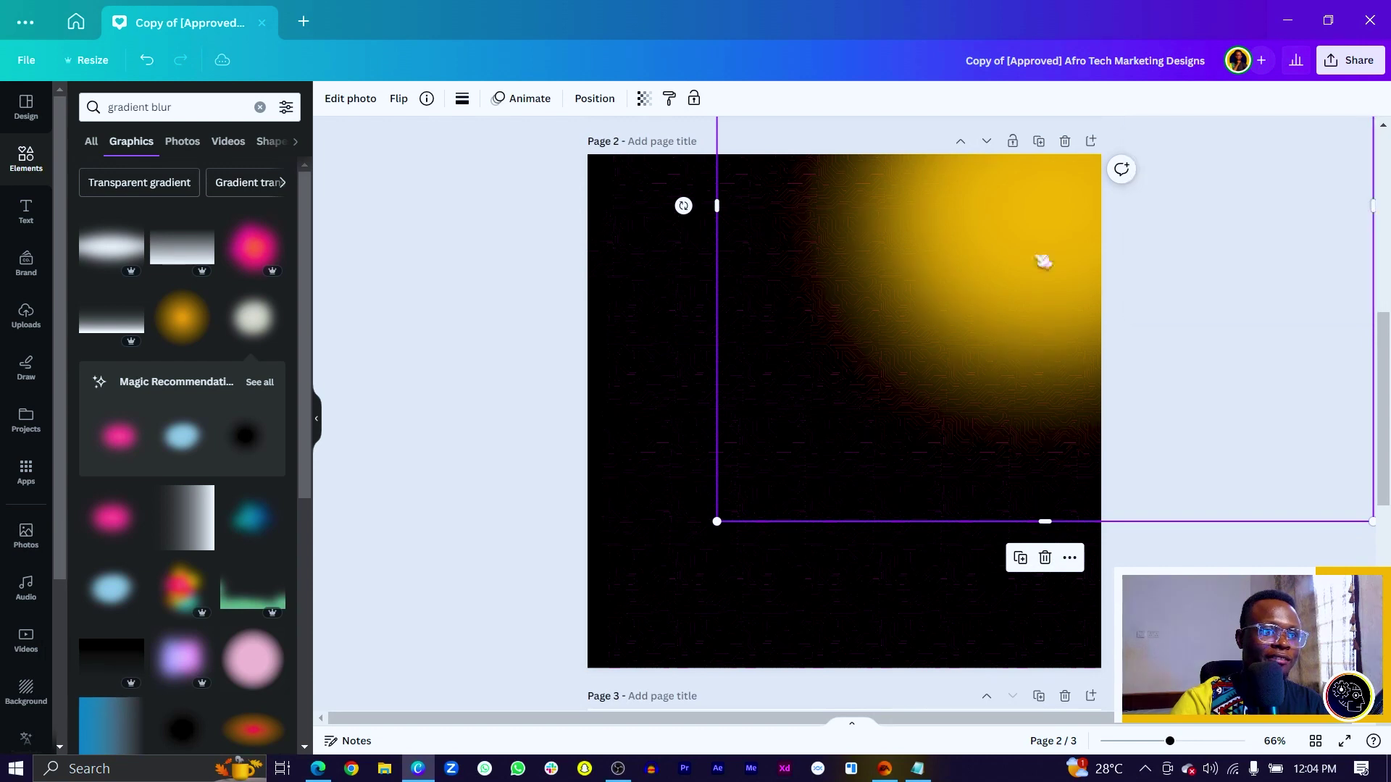
Duplicate the yellow blur and place the copy over the lower-left corner of page 2
{"action": "left_click_drag", "start_coordinate": [971, 308], "coordinate": [545, 706]}
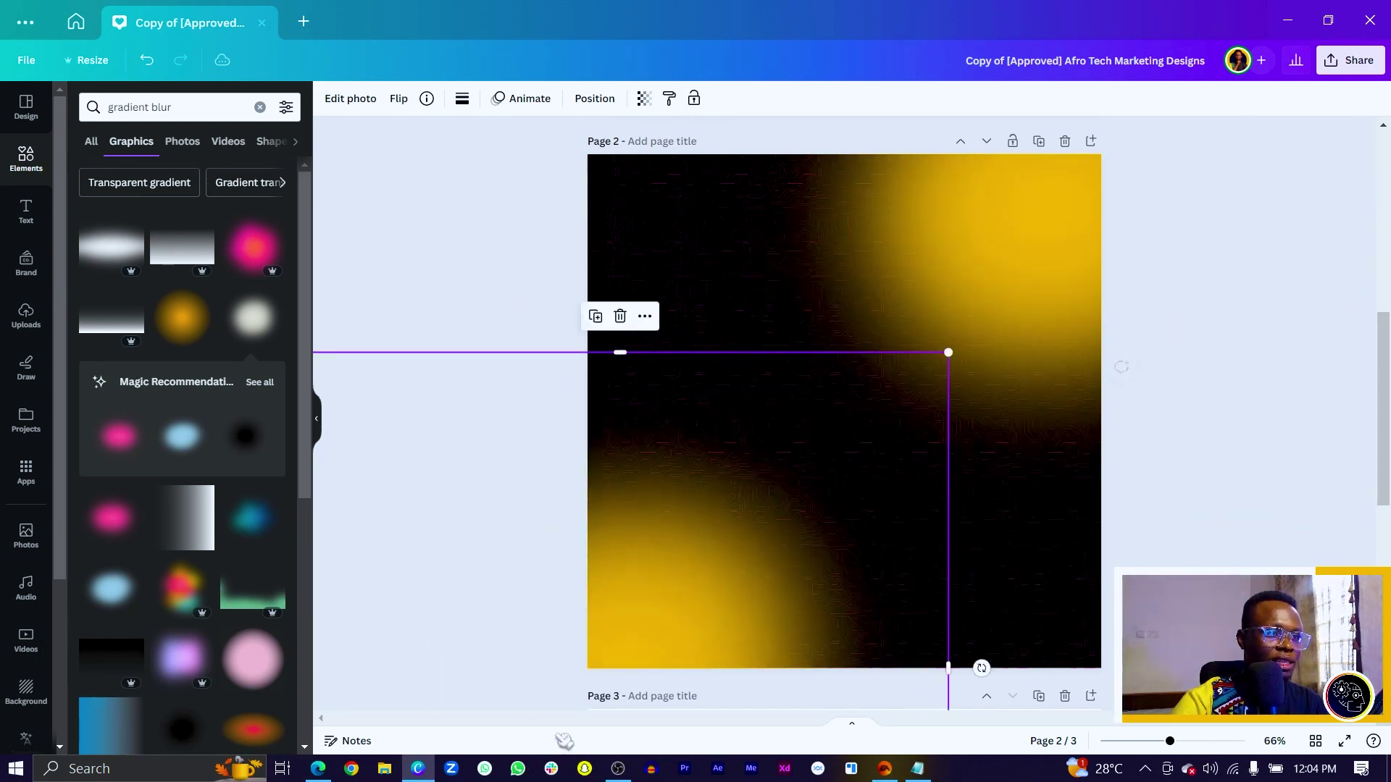
{"action": "scroll", "coordinate": [658, 572], "scroll_direction": "down", "scroll_amount": 3}
{"action": "left_click_drag", "start_coordinate": [718, 383], "coordinate": [709, 355]}
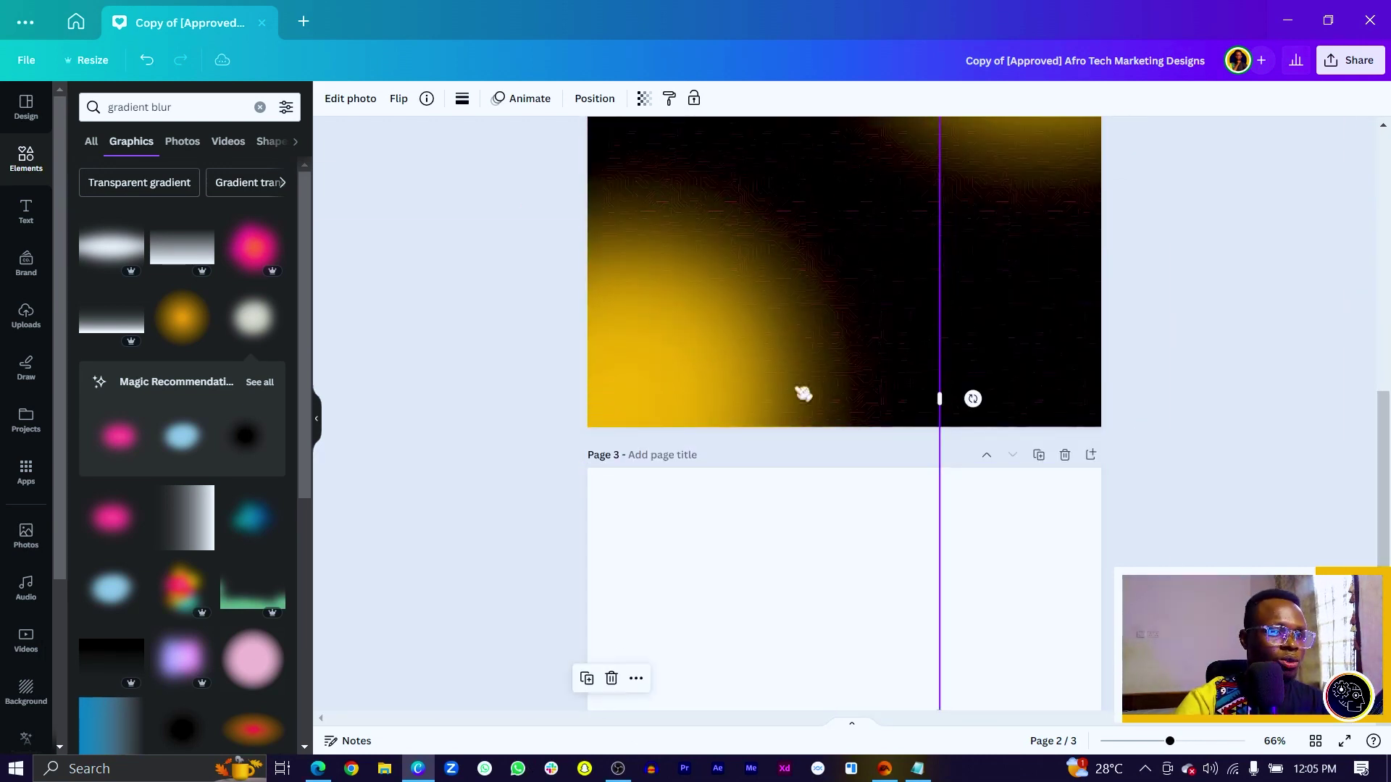
Delete the empty page 3 and fine-tune the positions of the two yellow corner blurs on page 2
{"action": "left_click", "coordinate": [1065, 455]}
{"action": "scroll", "coordinate": [709, 494], "scroll_direction": "up", "scroll_amount": 3}
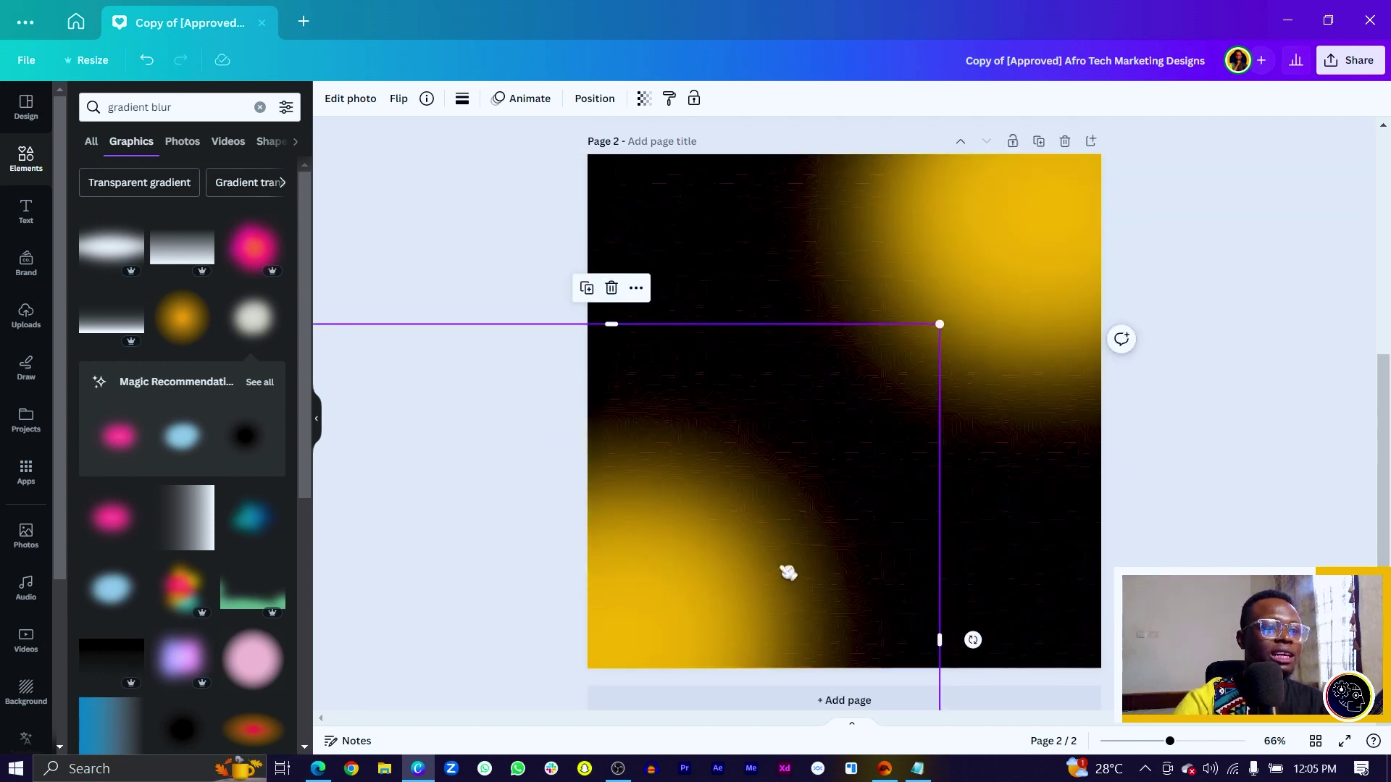
{"action": "left_click_drag", "start_coordinate": [788, 572], "coordinate": [1012, 233]}
{"action": "key", "text": "Escape"}
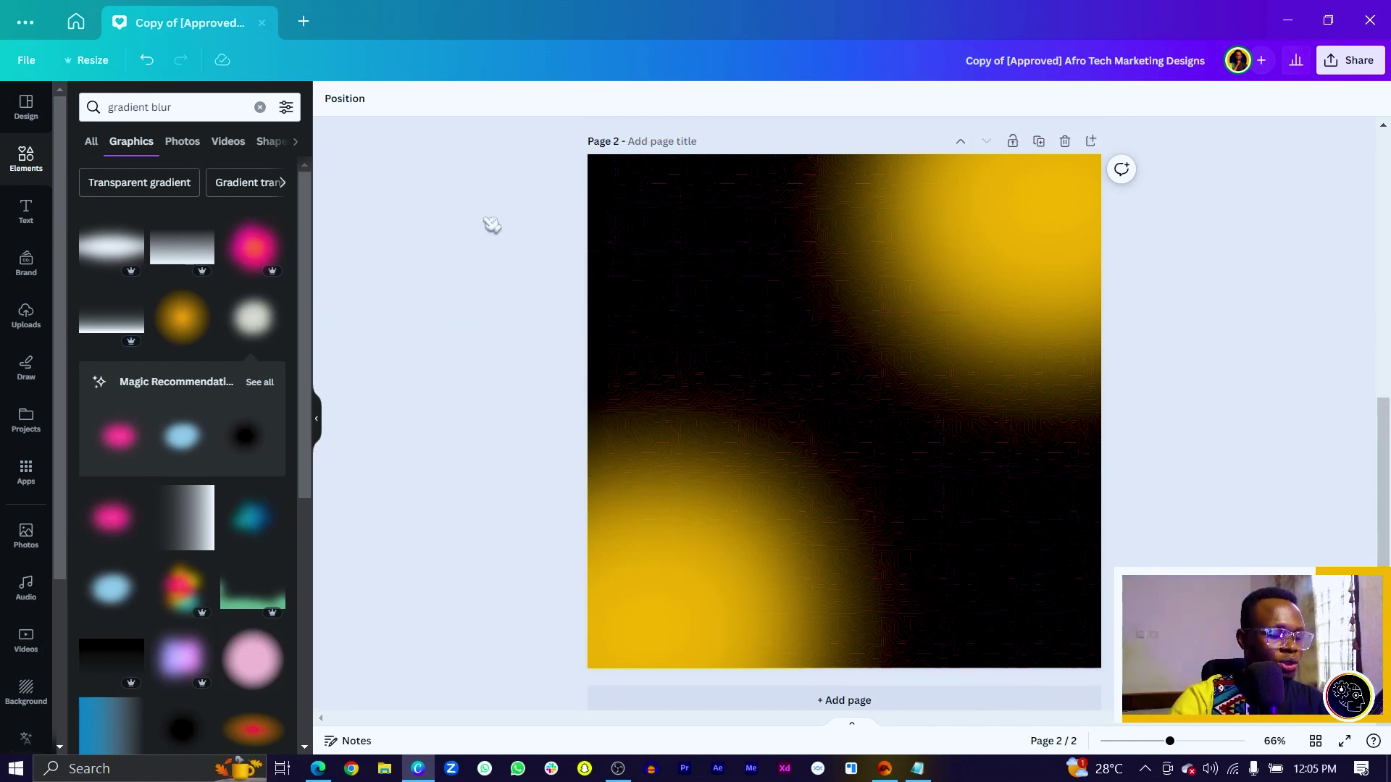
Add a large rectangle centered on page 2, leaving a margin all around, and set its corner rounding to 60
{"action": "key", "text": "r"}
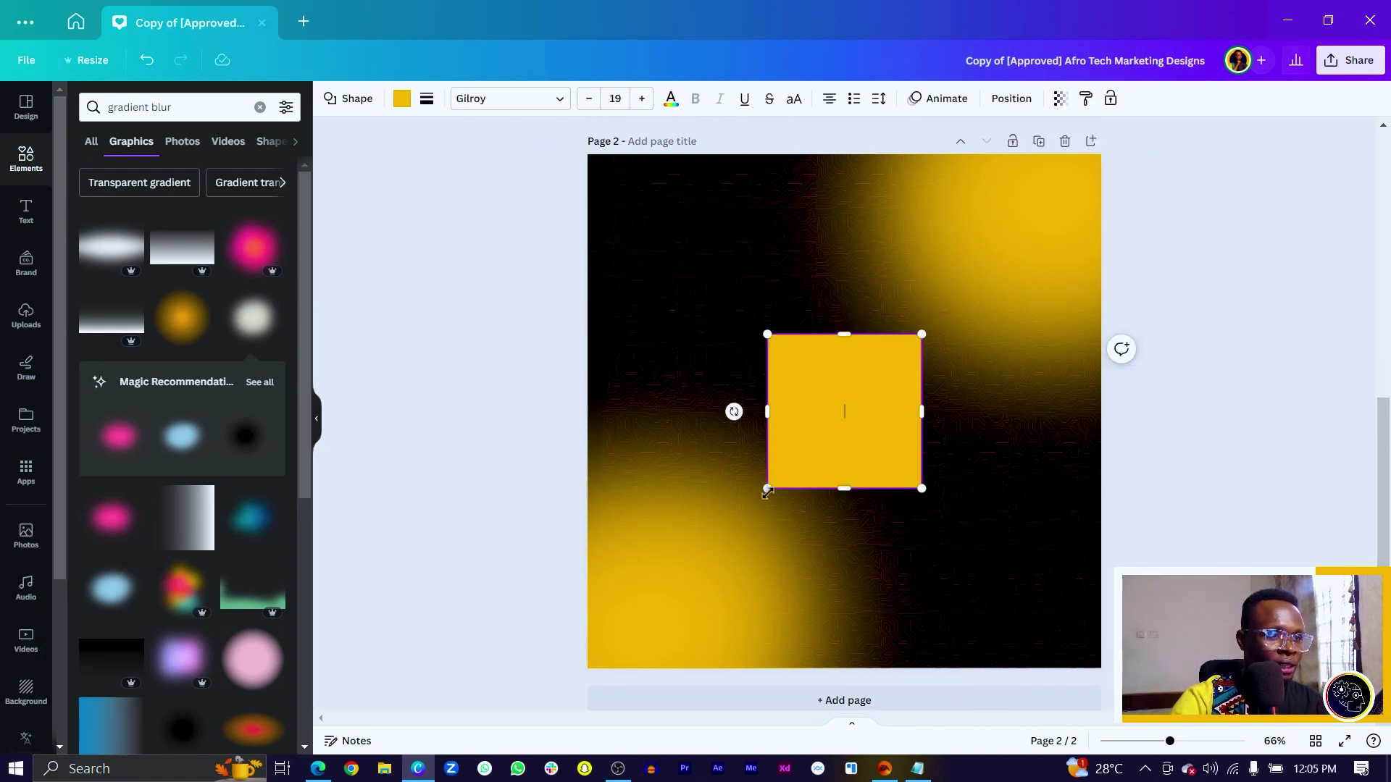
{"action": "left_click_drag", "start_coordinate": [766, 489], "coordinate": [623, 617]}
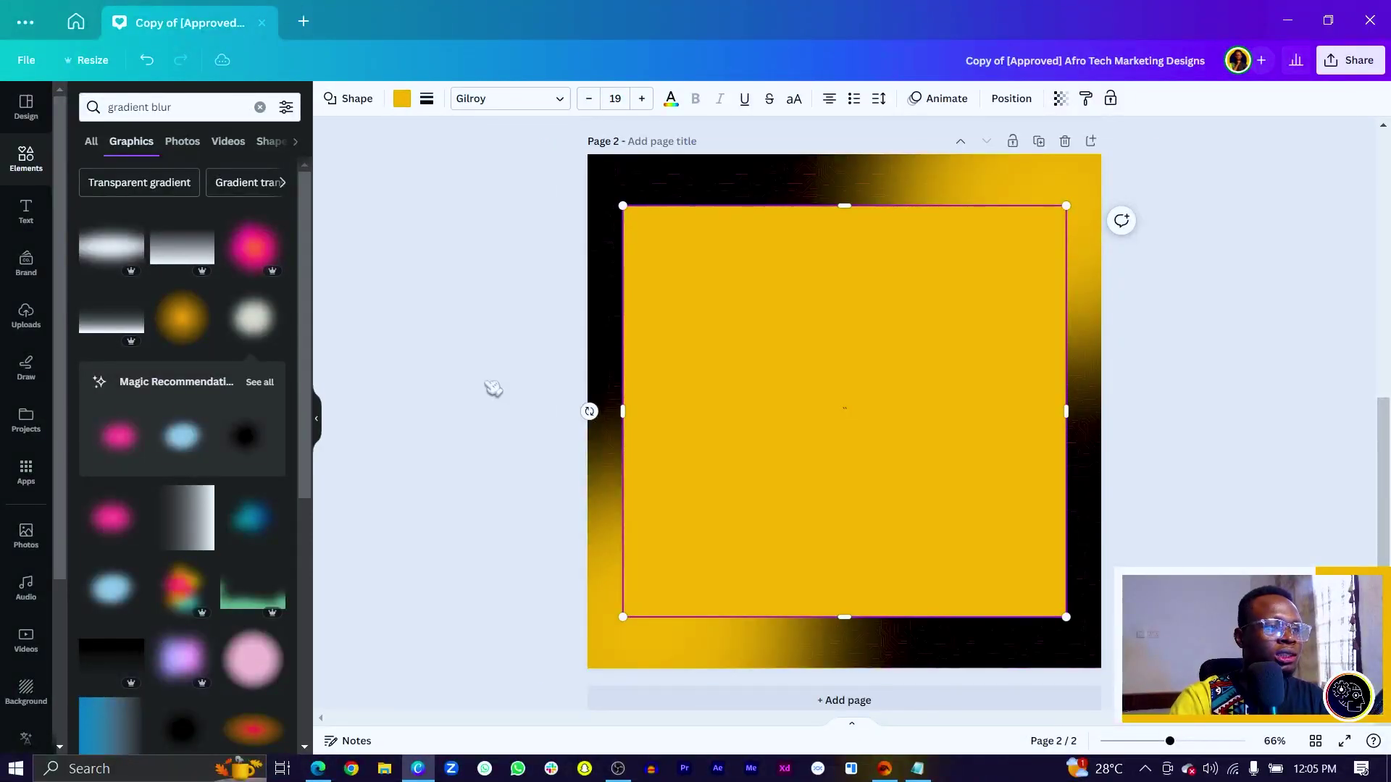
{"action": "left_click", "coordinate": [427, 100]}
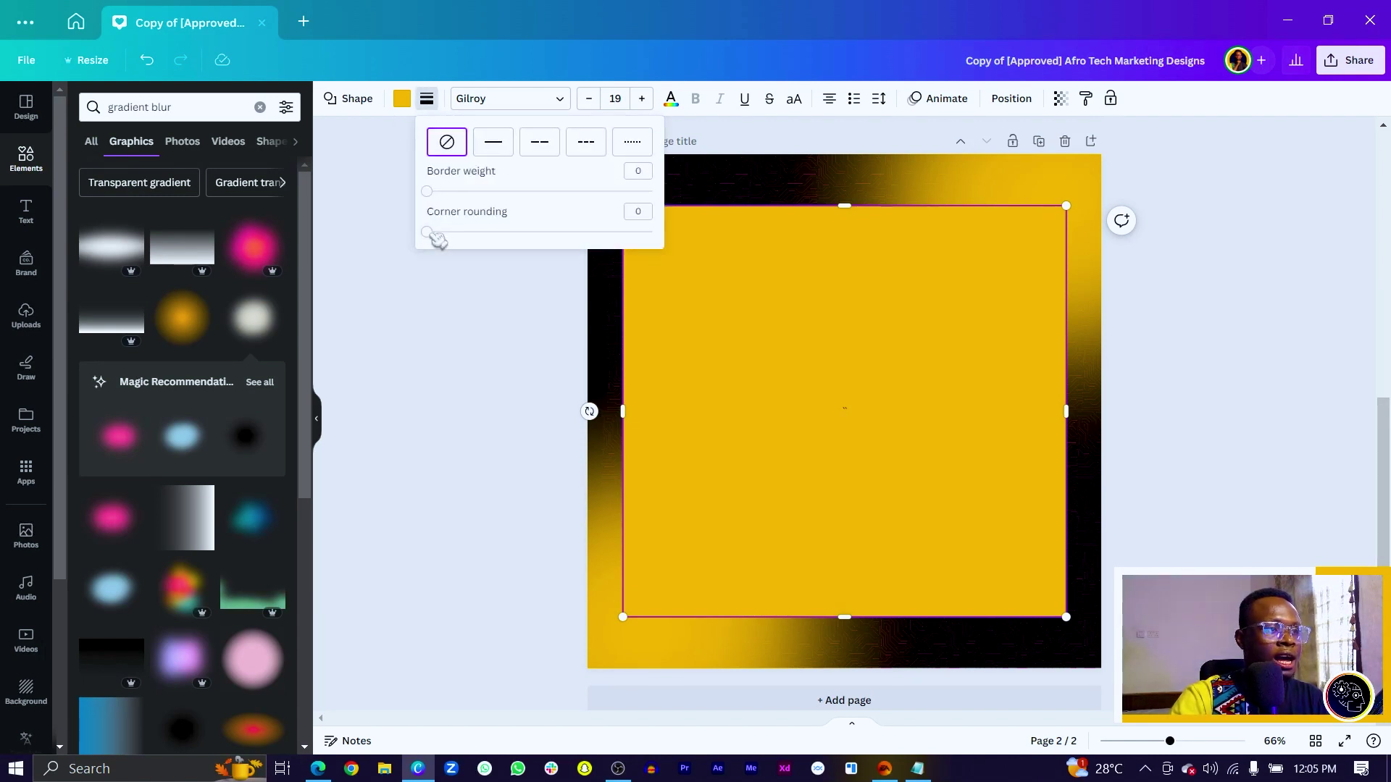
{"action": "left_click_drag", "start_coordinate": [431, 235], "coordinate": [565, 259]}
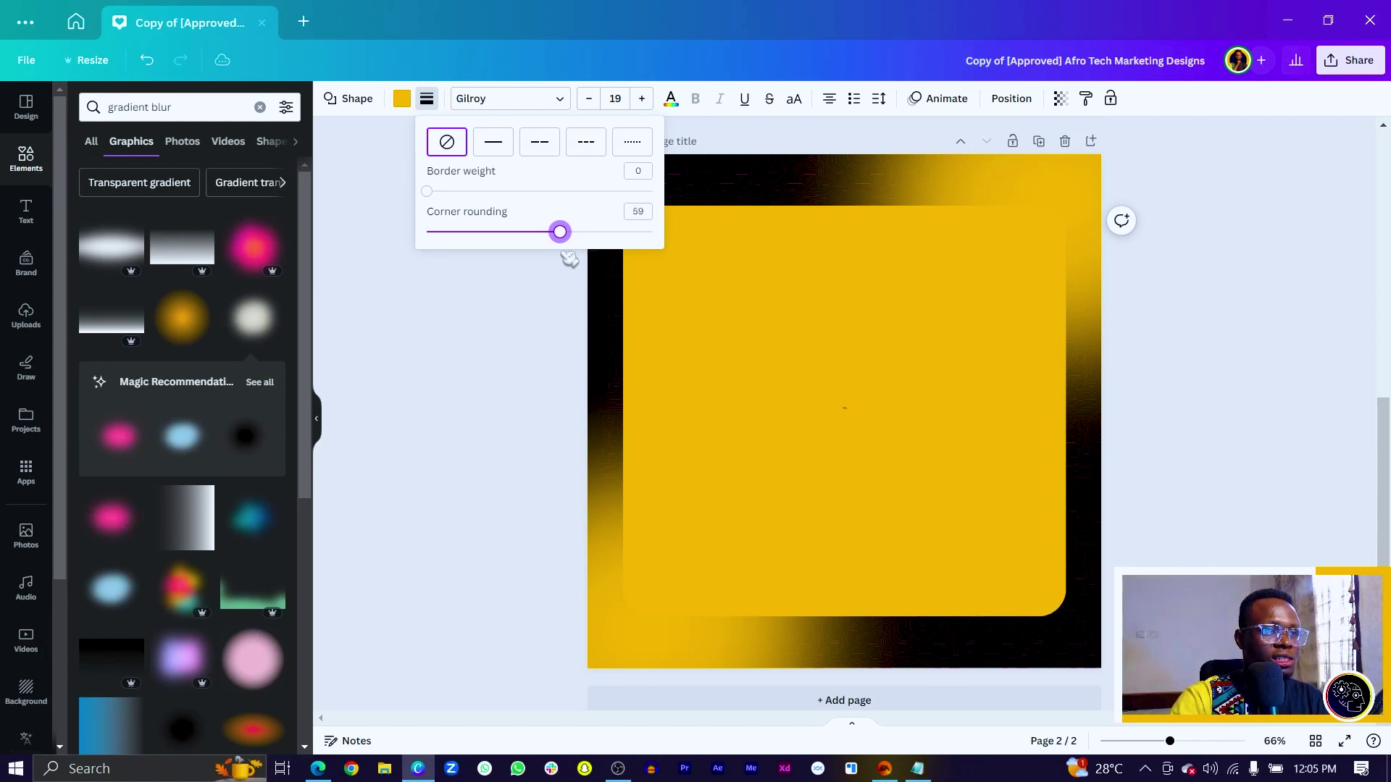
{"action": "left_click_drag", "start_coordinate": [570, 258], "coordinate": [570, 258]}
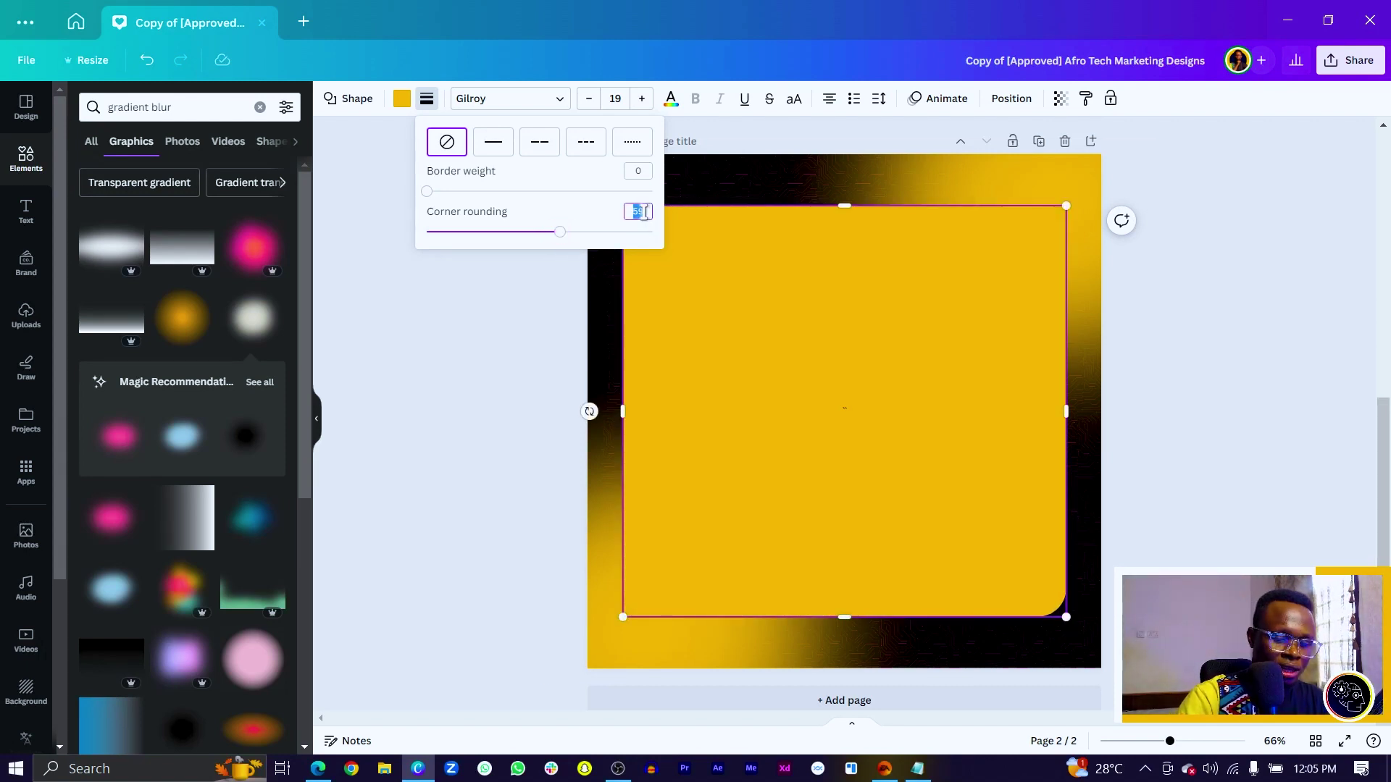
{"action": "left_click", "coordinate": [644, 211]}
{"action": "type", "text": "60"}
{"action": "key", "text": "Return"}
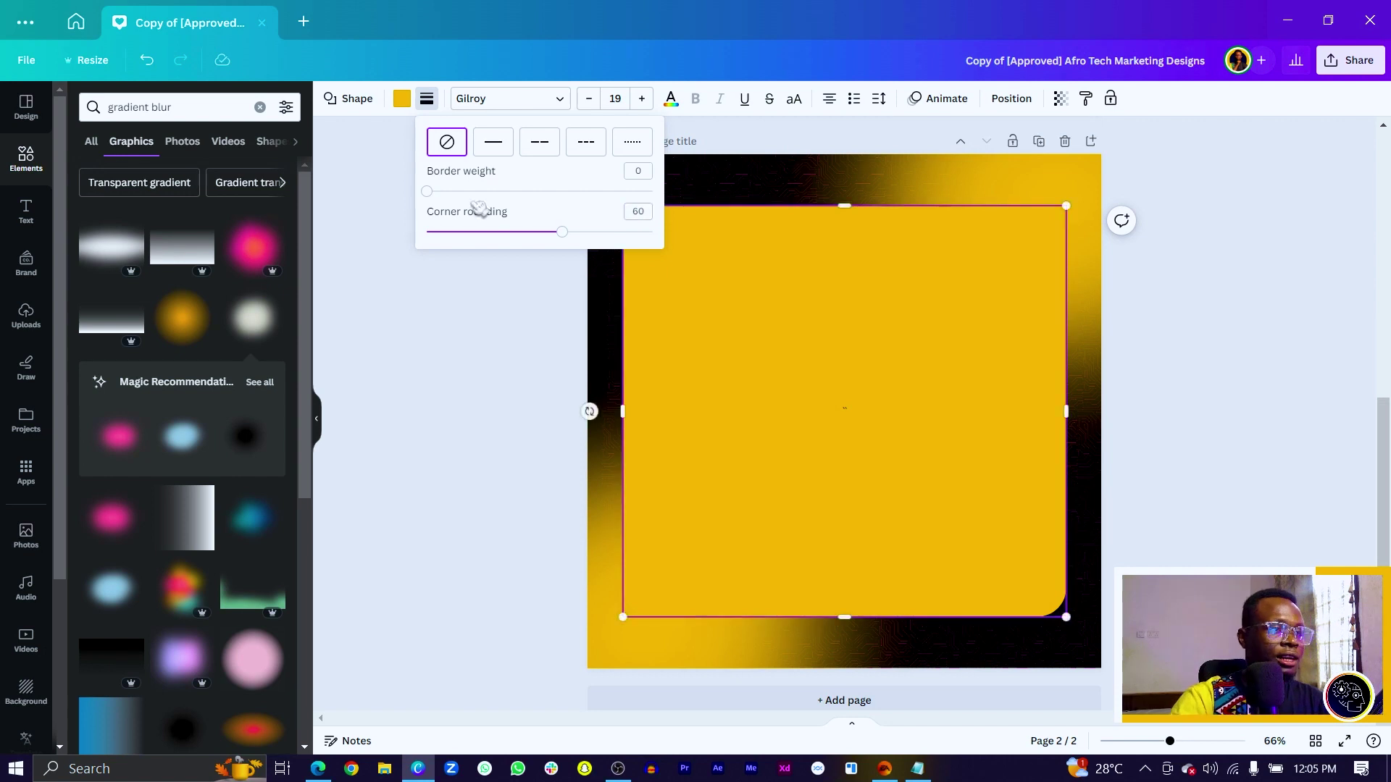
Fill the rounded central rectangle on page 2 with black
{"action": "left_click", "coordinate": [402, 100]}
{"action": "left_click", "coordinate": [163, 187]}
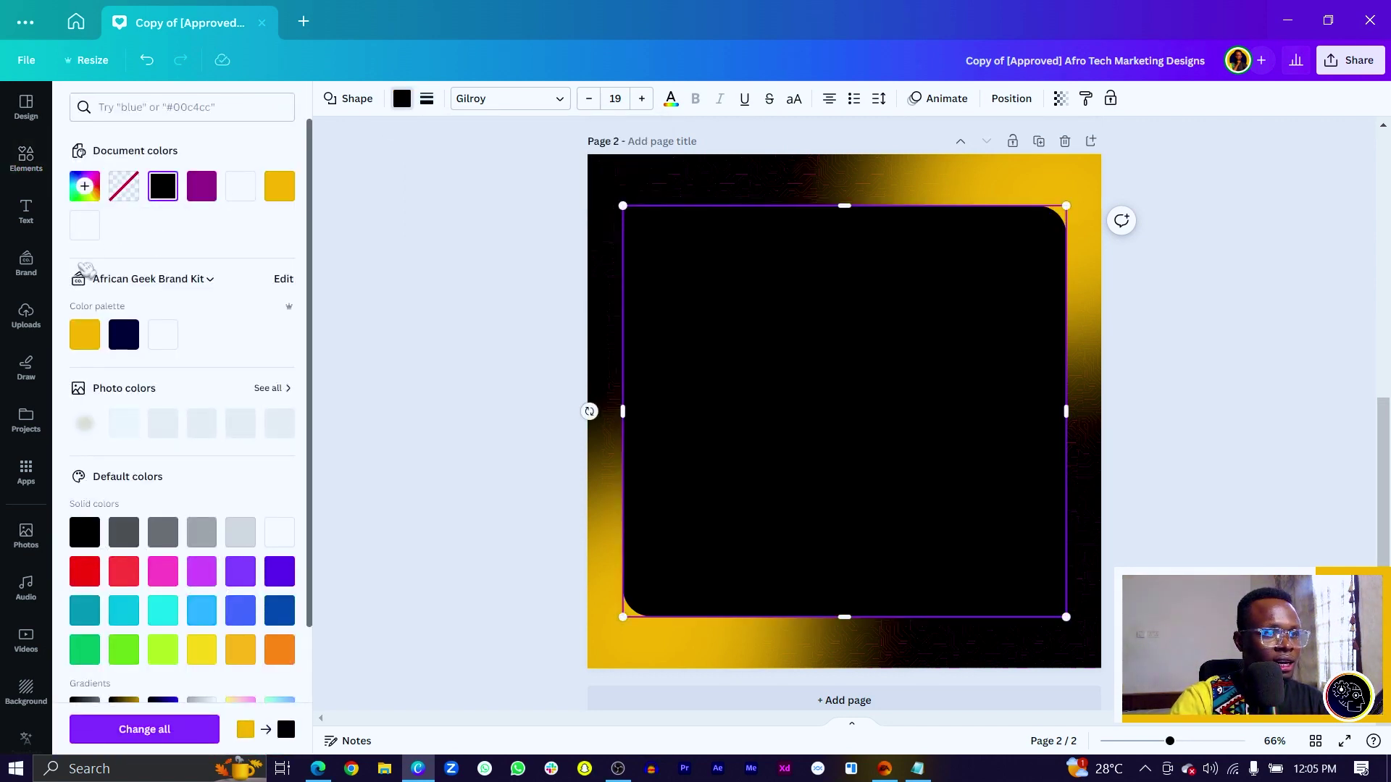
{"action": "left_click", "coordinate": [559, 319]}
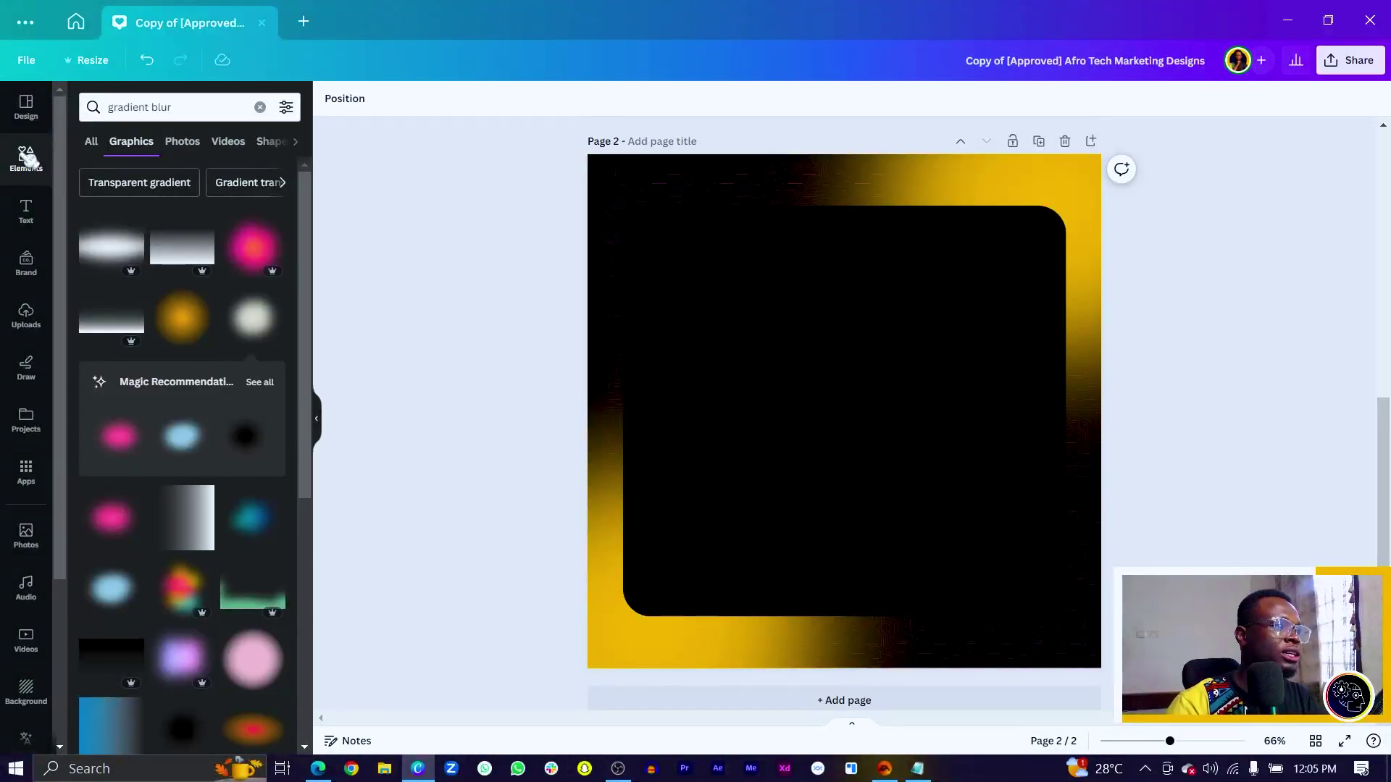
Search elements for the recent query "Cheerful Young African Woman Listening to Music" and add the profile photo with white headphones to page 2
{"action": "left_click", "coordinate": [186, 109]}
{"action": "key", "text": "ctrl+a"}
{"action": "key", "text": "BackSpace"}
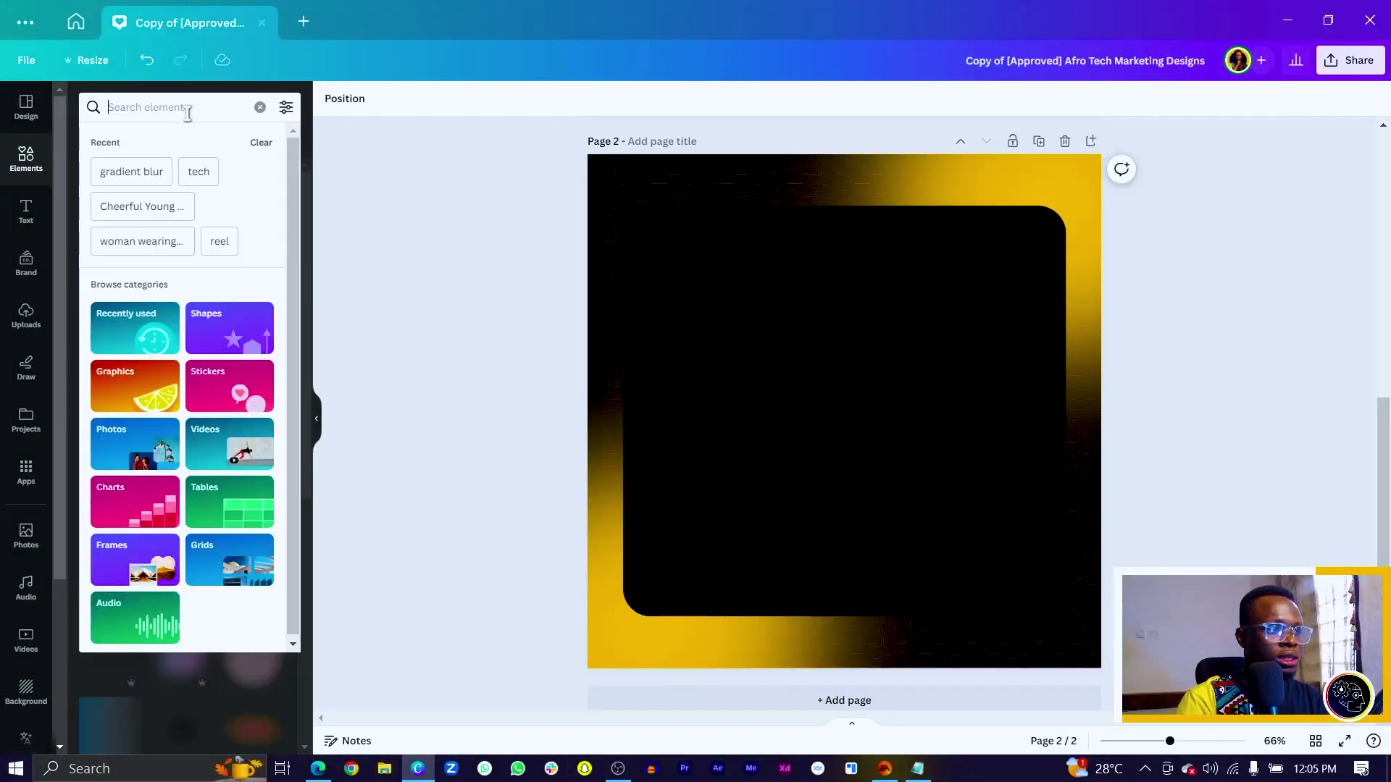
{"action": "type", "text": "cheer"}
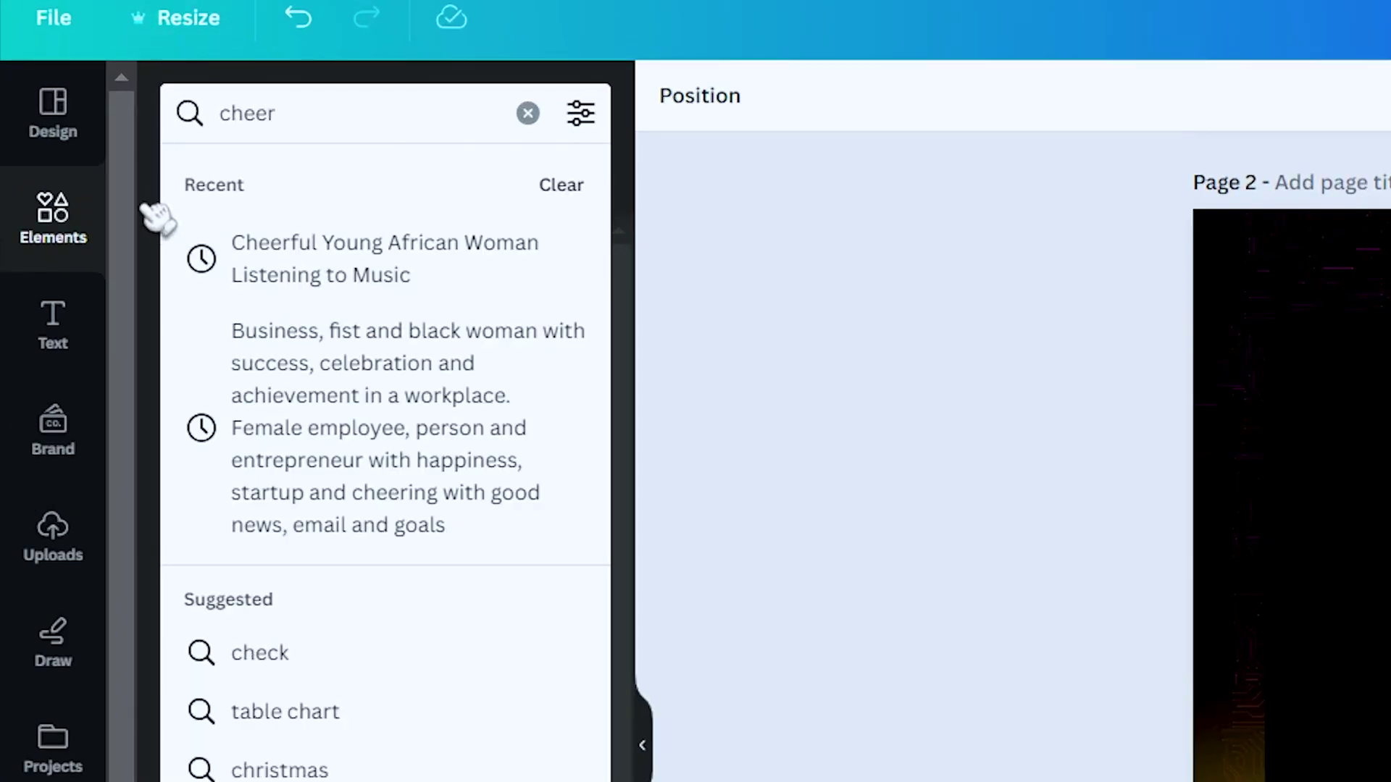
{"action": "left_click", "coordinate": [317, 297]}
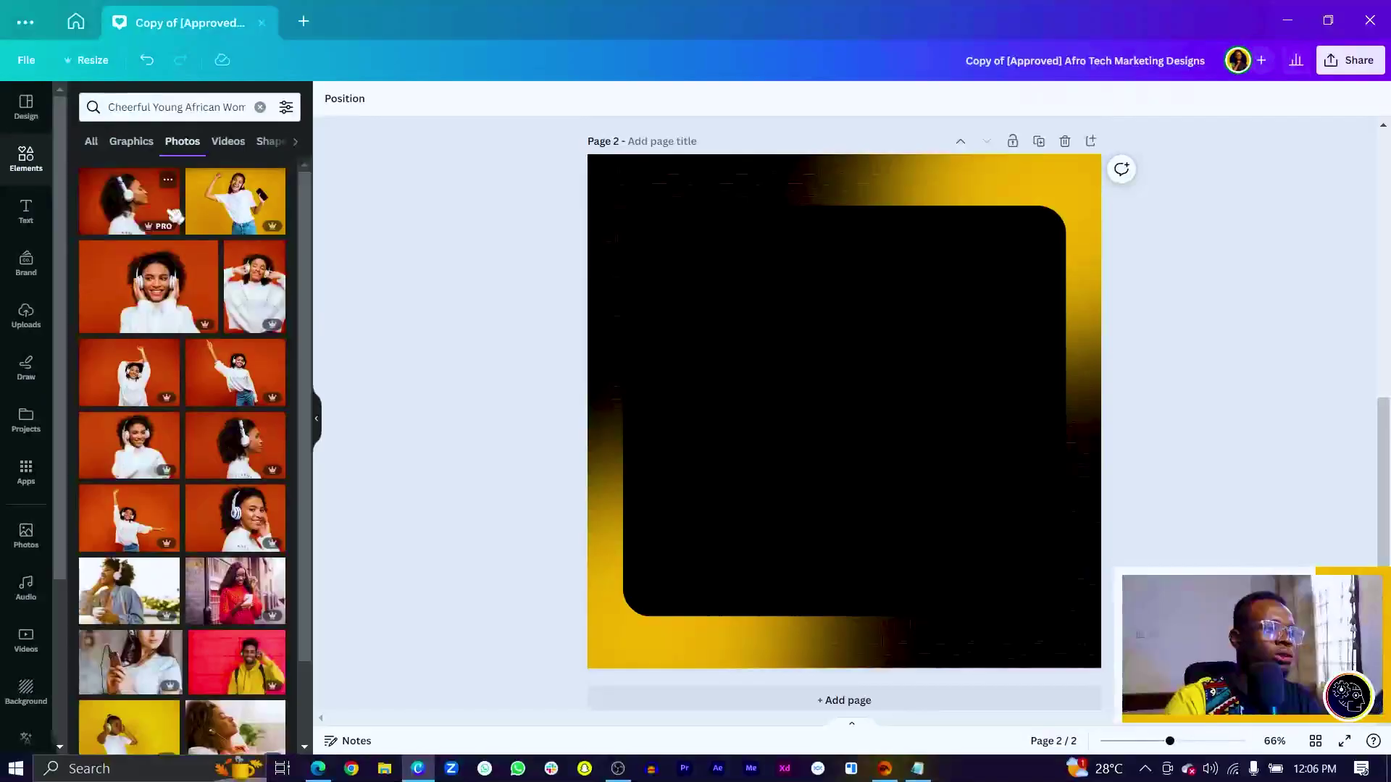
{"action": "left_click", "coordinate": [127, 203]}
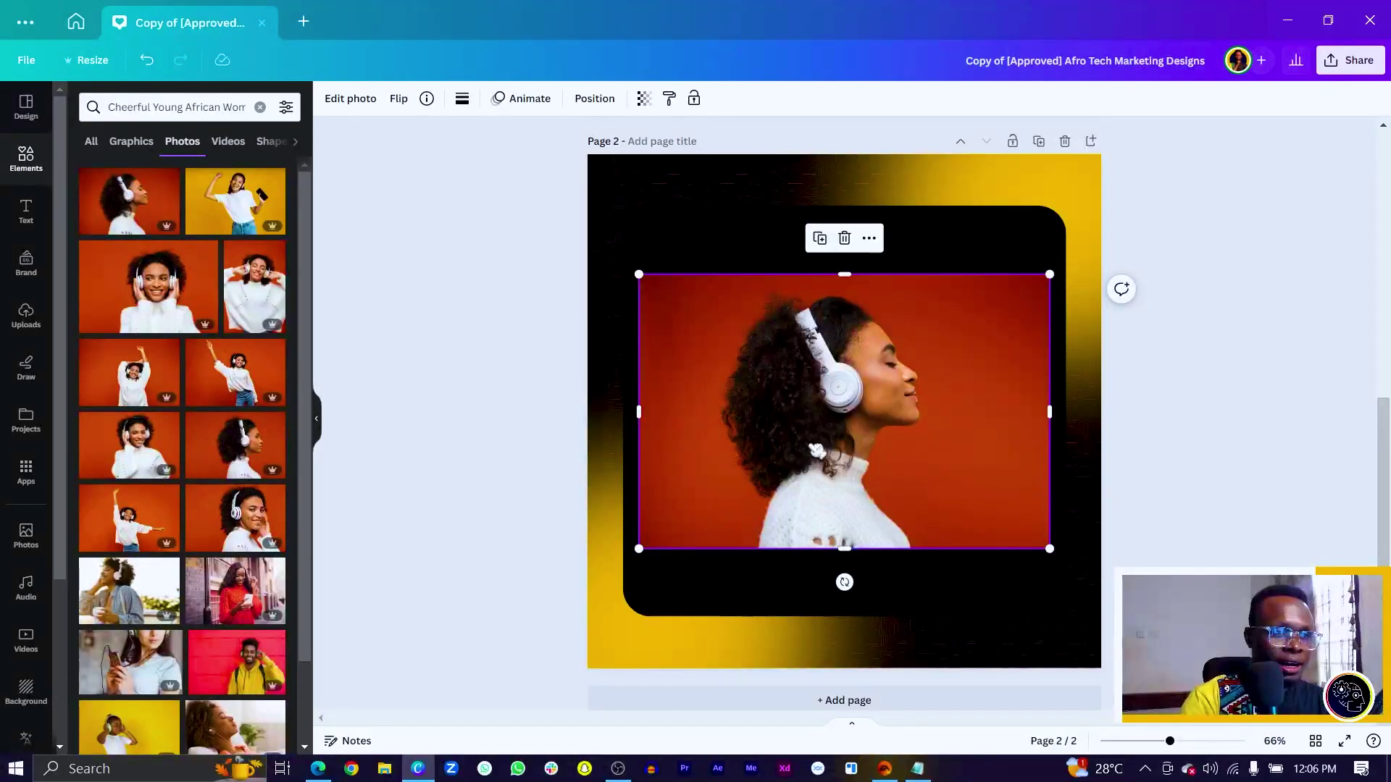
Flip the headphones photo horizontally and remove its background
{"action": "left_click", "coordinate": [397, 100]}
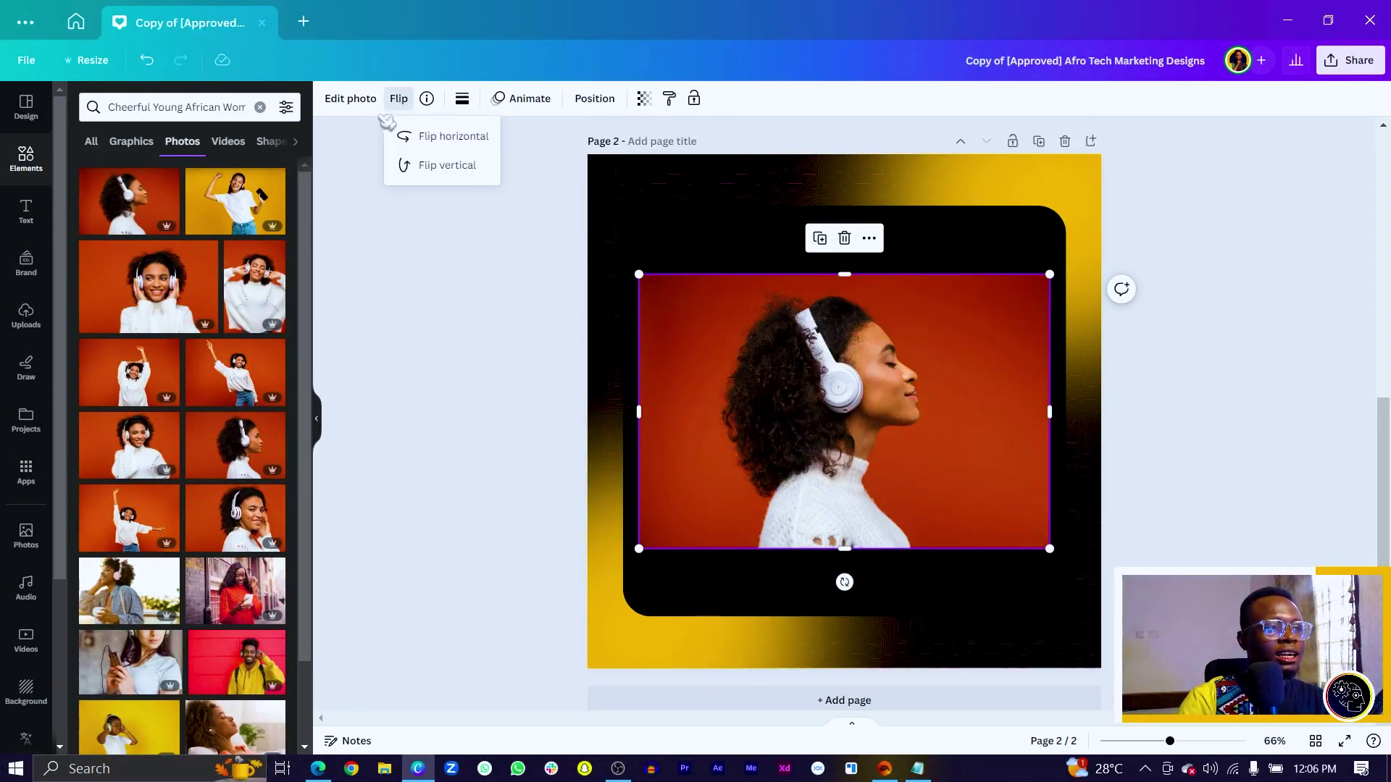
{"action": "left_click", "coordinate": [418, 149]}
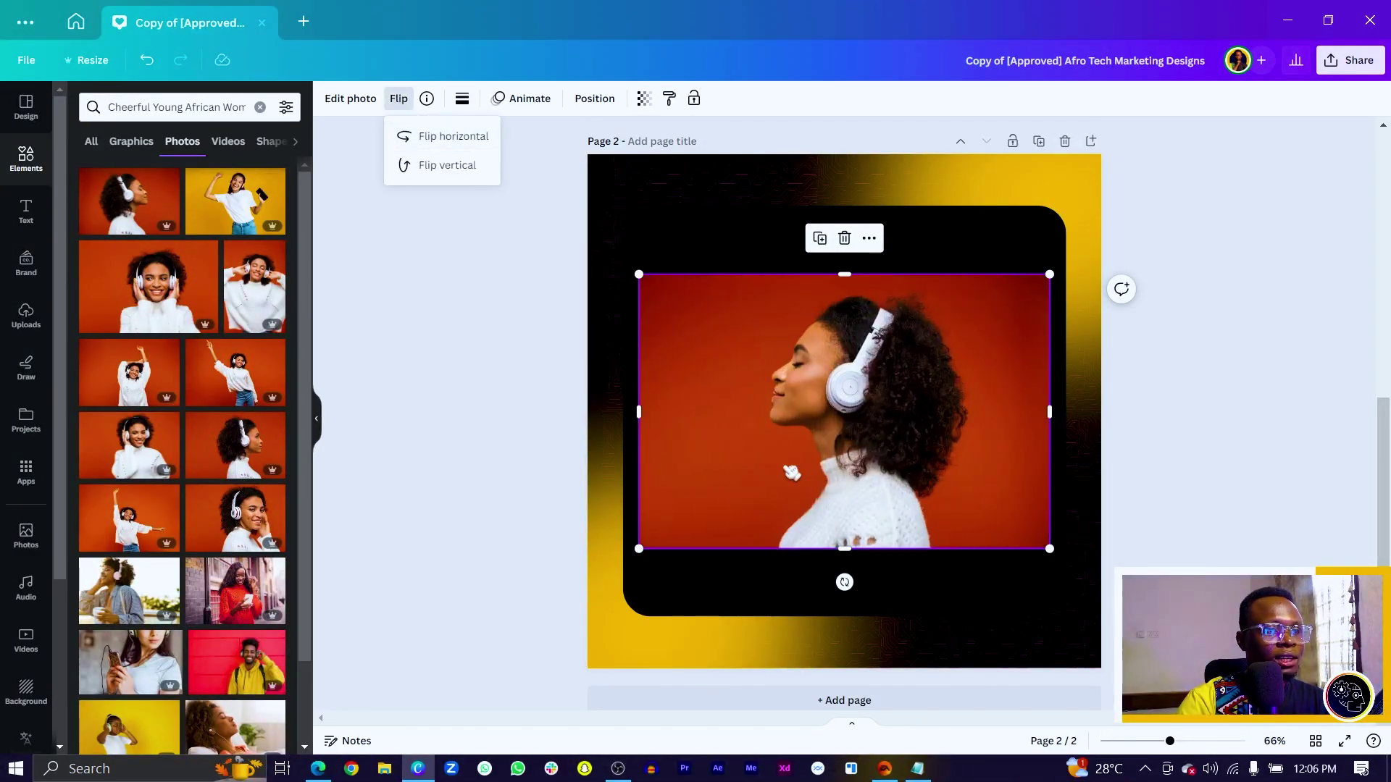
{"action": "left_click", "coordinate": [342, 101]}
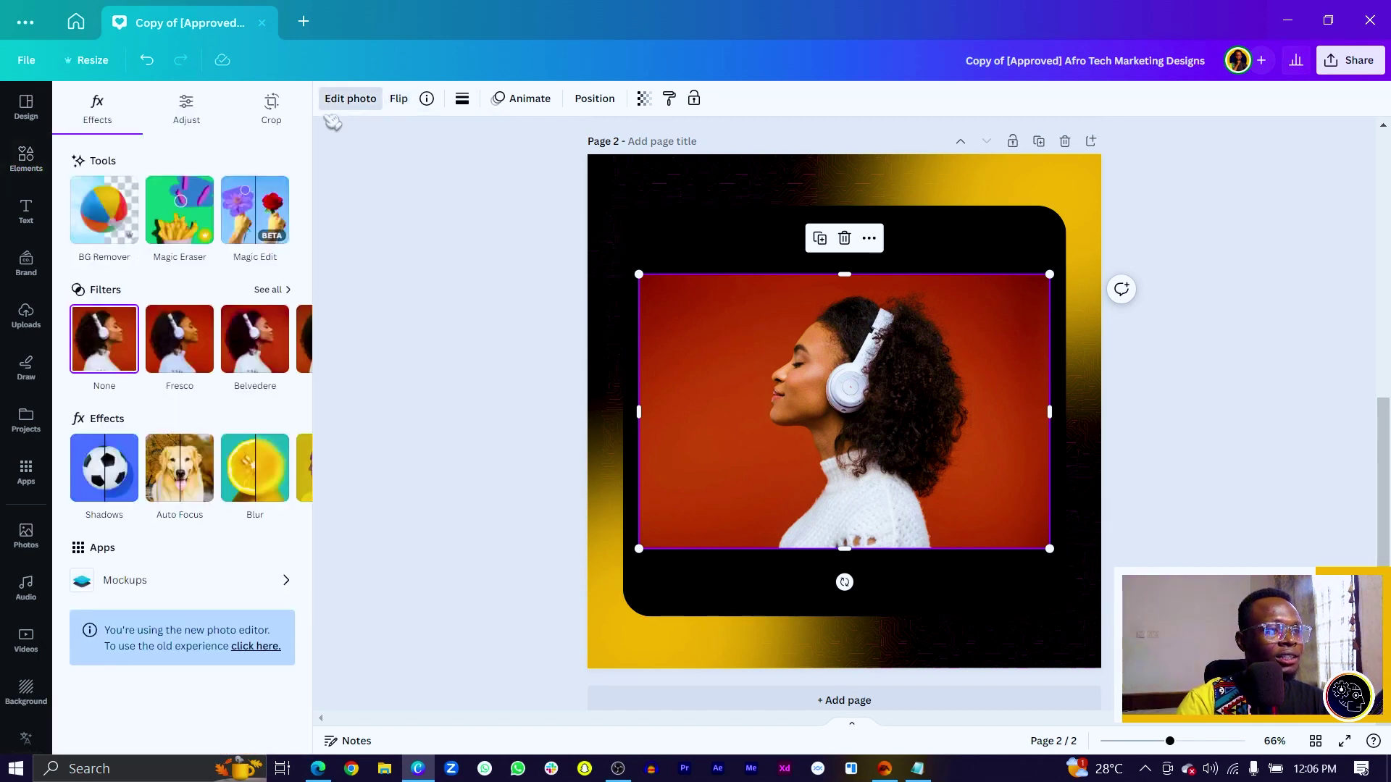
{"action": "left_click", "coordinate": [135, 216]}
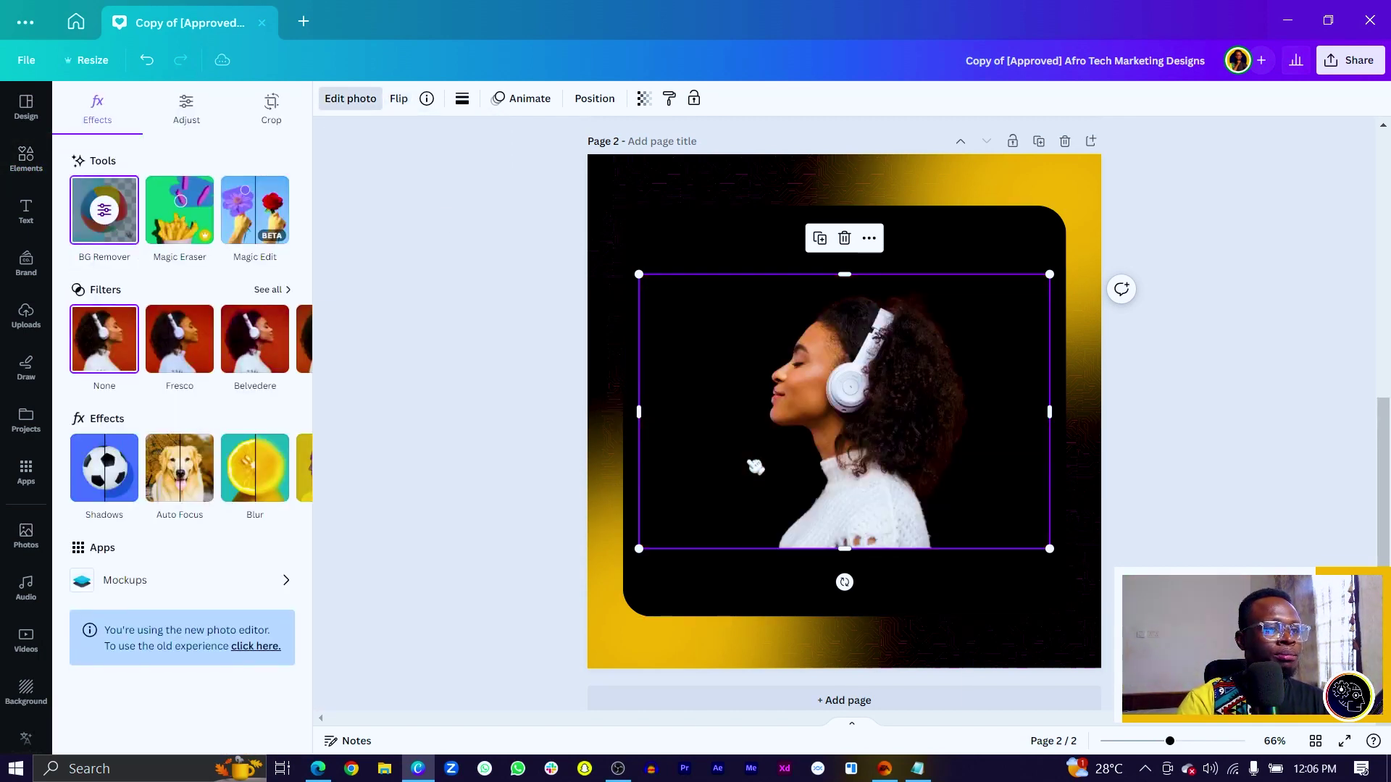
Crop the empty left side of the woman cutout, enlarge it and place it against page 2's right edge, running past the bottom
{"action": "left_click_drag", "start_coordinate": [641, 411], "coordinate": [760, 413]}
{"action": "left_click_drag", "start_coordinate": [761, 549], "coordinate": [589, 708]}
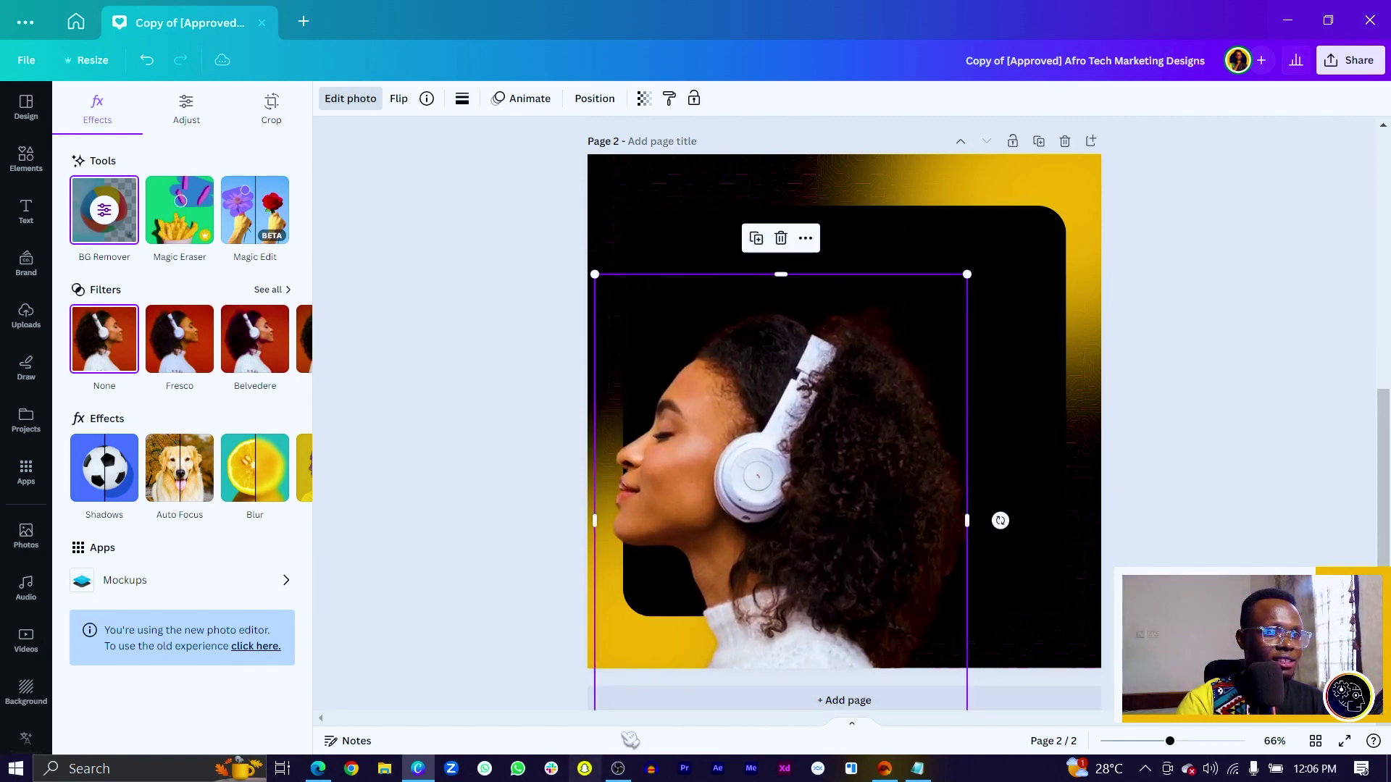
{"action": "left_click_drag", "start_coordinate": [778, 493], "coordinate": [1077, 336]}
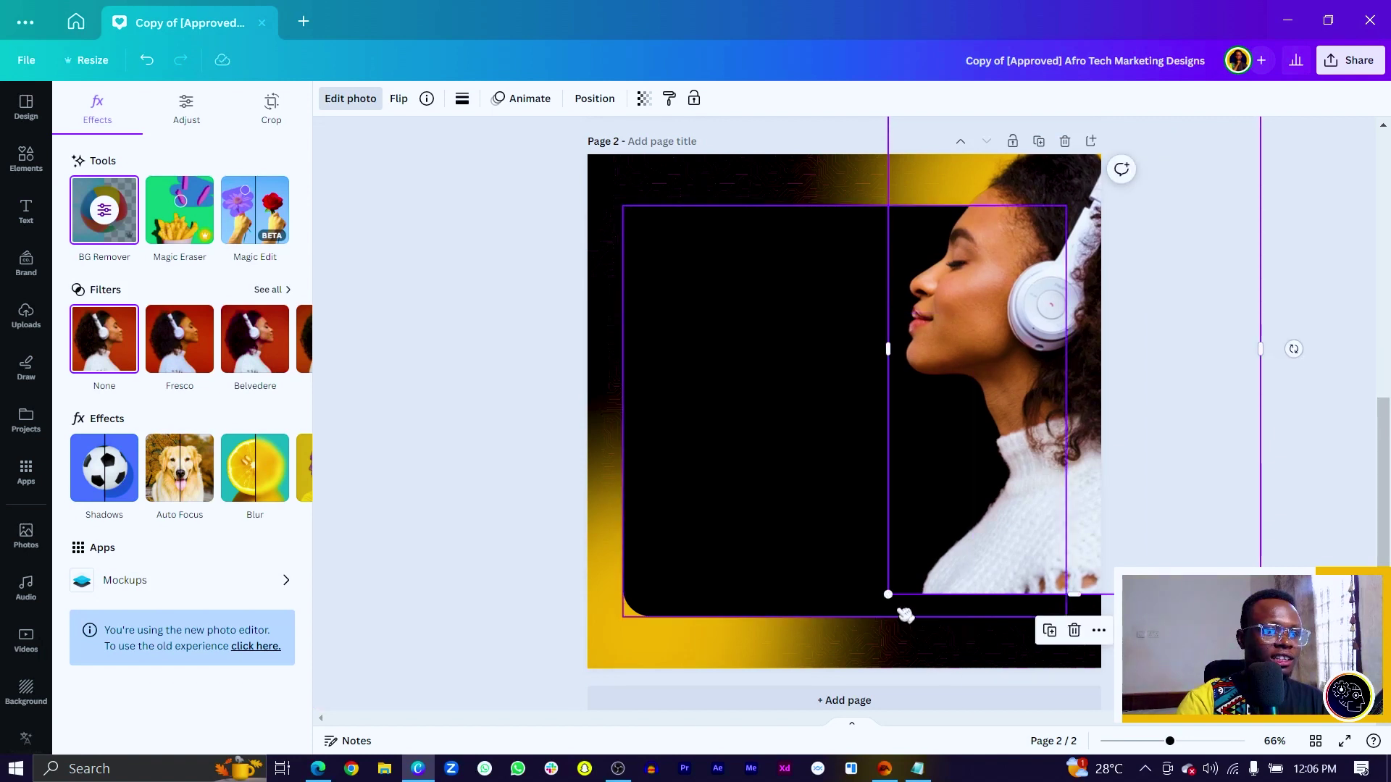
{"action": "left_click_drag", "start_coordinate": [891, 608], "coordinate": [817, 677]}
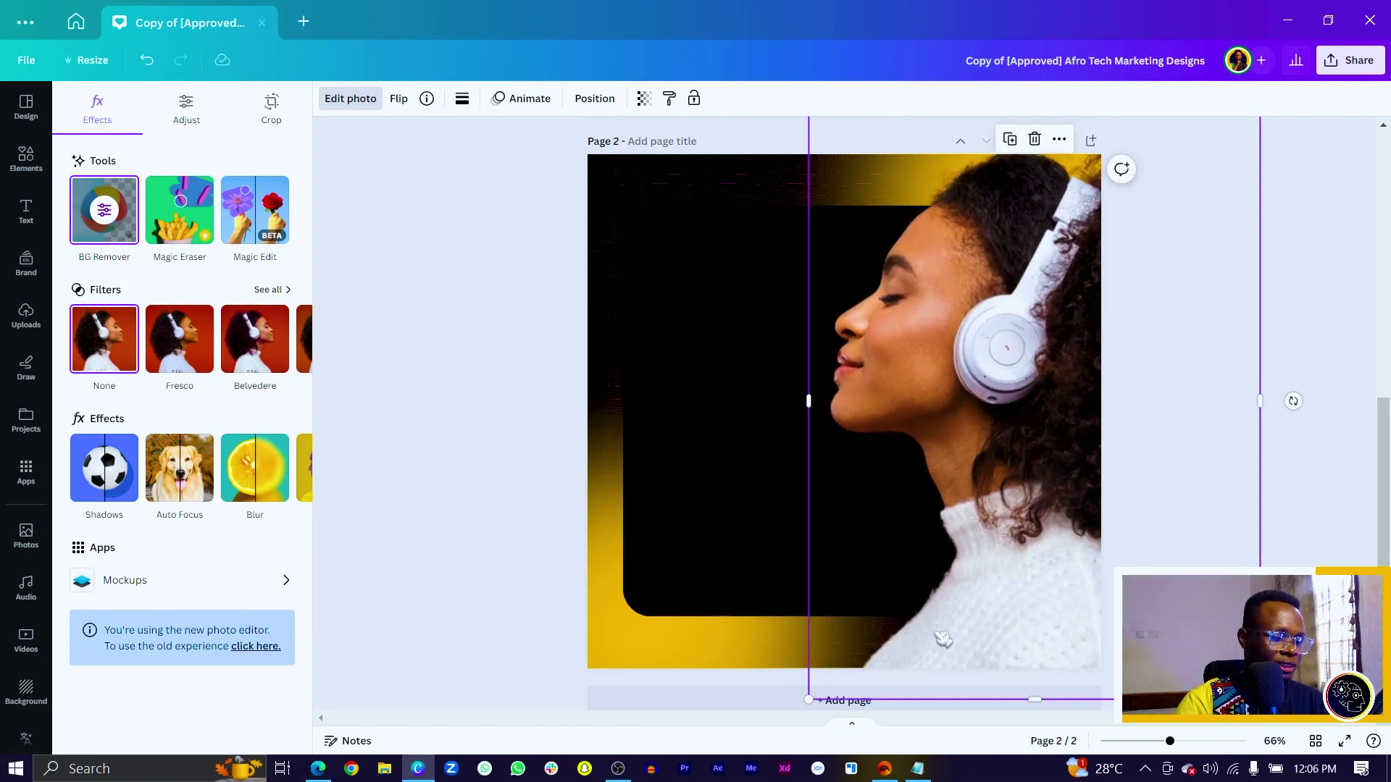
{"action": "left_click_drag", "start_coordinate": [941, 640], "coordinate": [985, 633]}
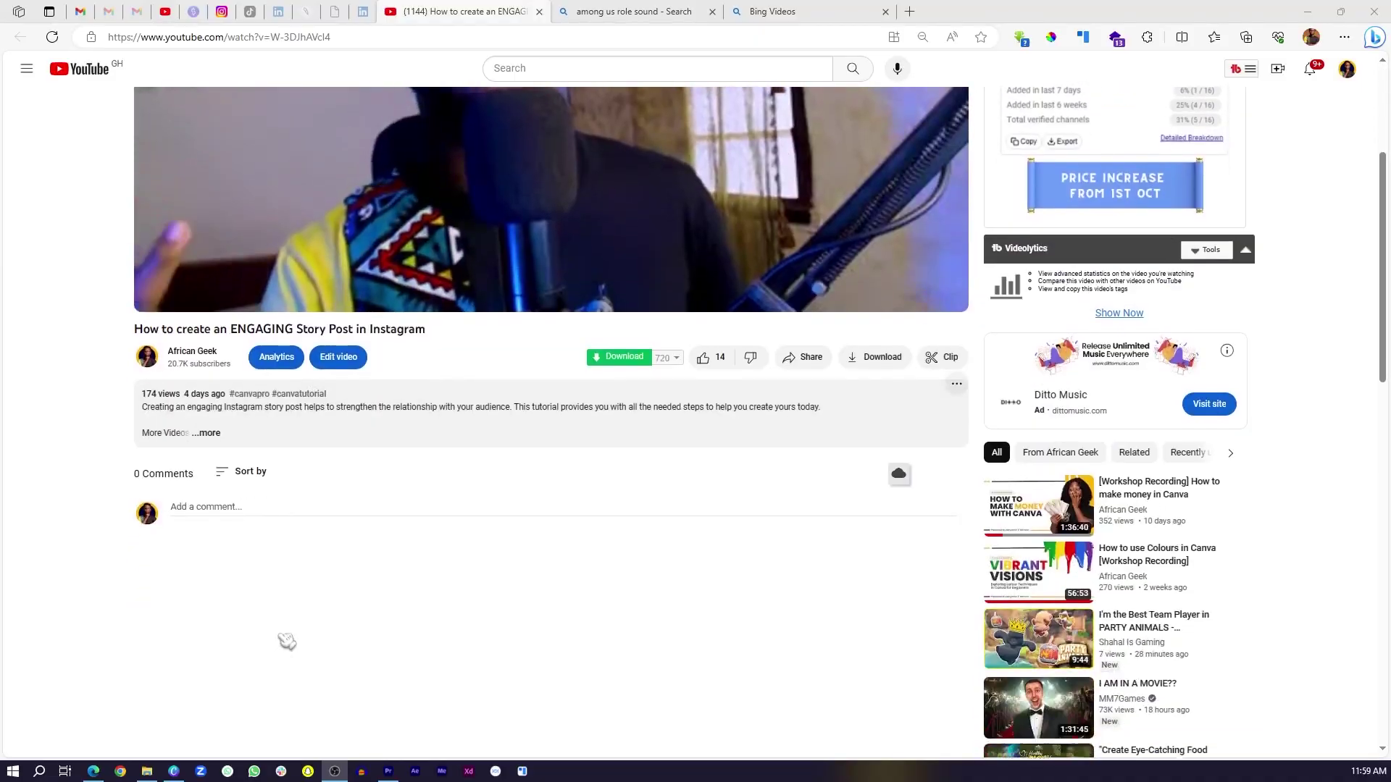
{"action": "scroll", "coordinate": [254, 544], "scroll_direction": "down", "scroll_amount": 1}
{"action": "left_click", "coordinate": [210, 411]}
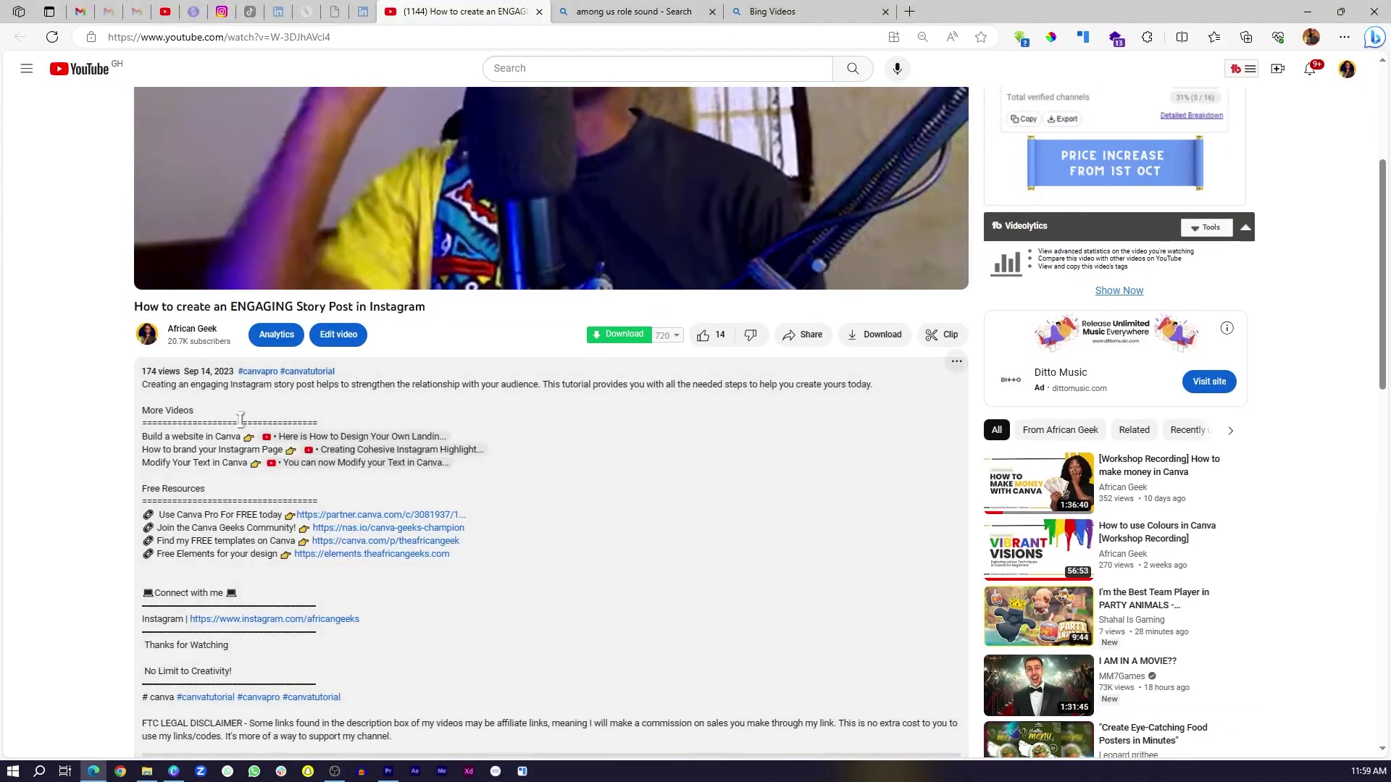
{"action": "scroll", "coordinate": [517, 292], "scroll_direction": "down", "scroll_amount": 4}
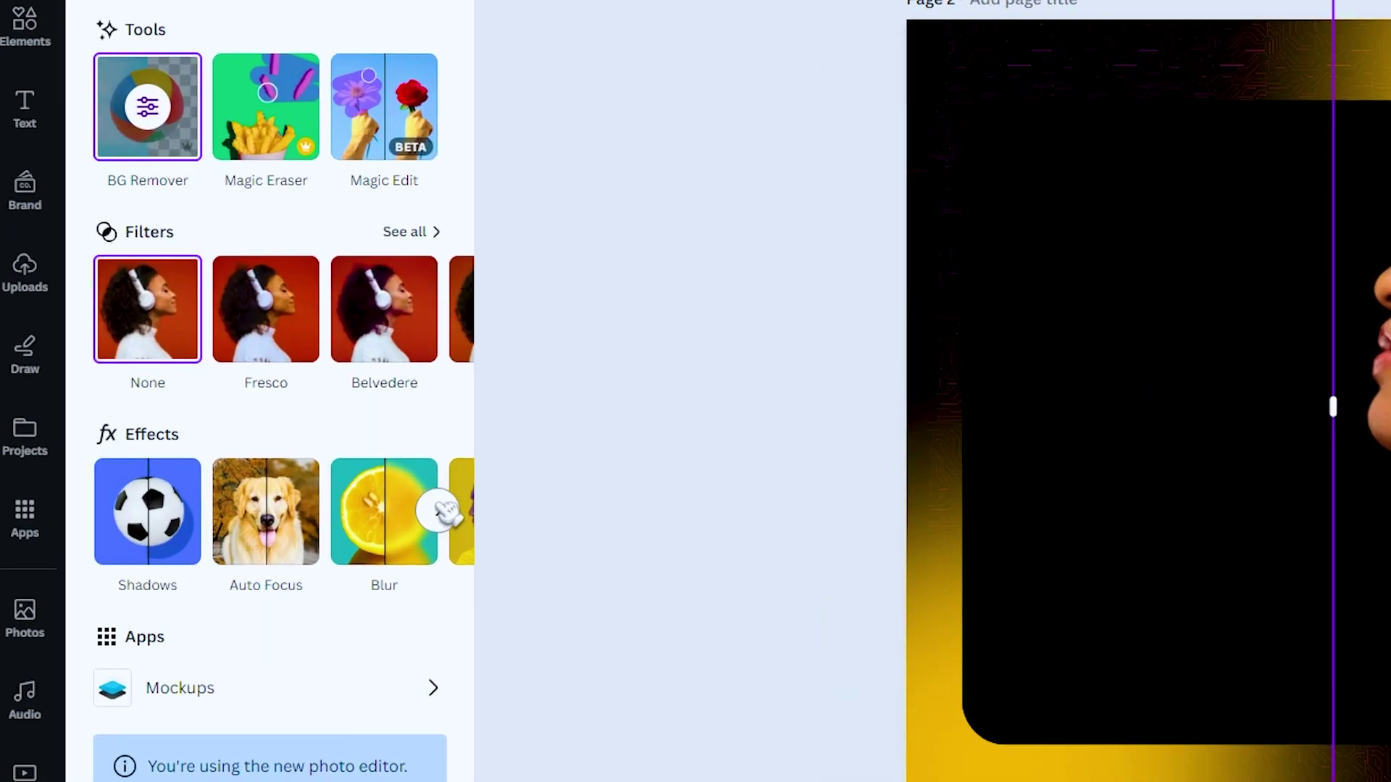
Apply the Custom duotone effect to the woman cutout
{"action": "left_click", "coordinate": [293, 465]}
{"action": "left_click", "coordinate": [416, 536]}
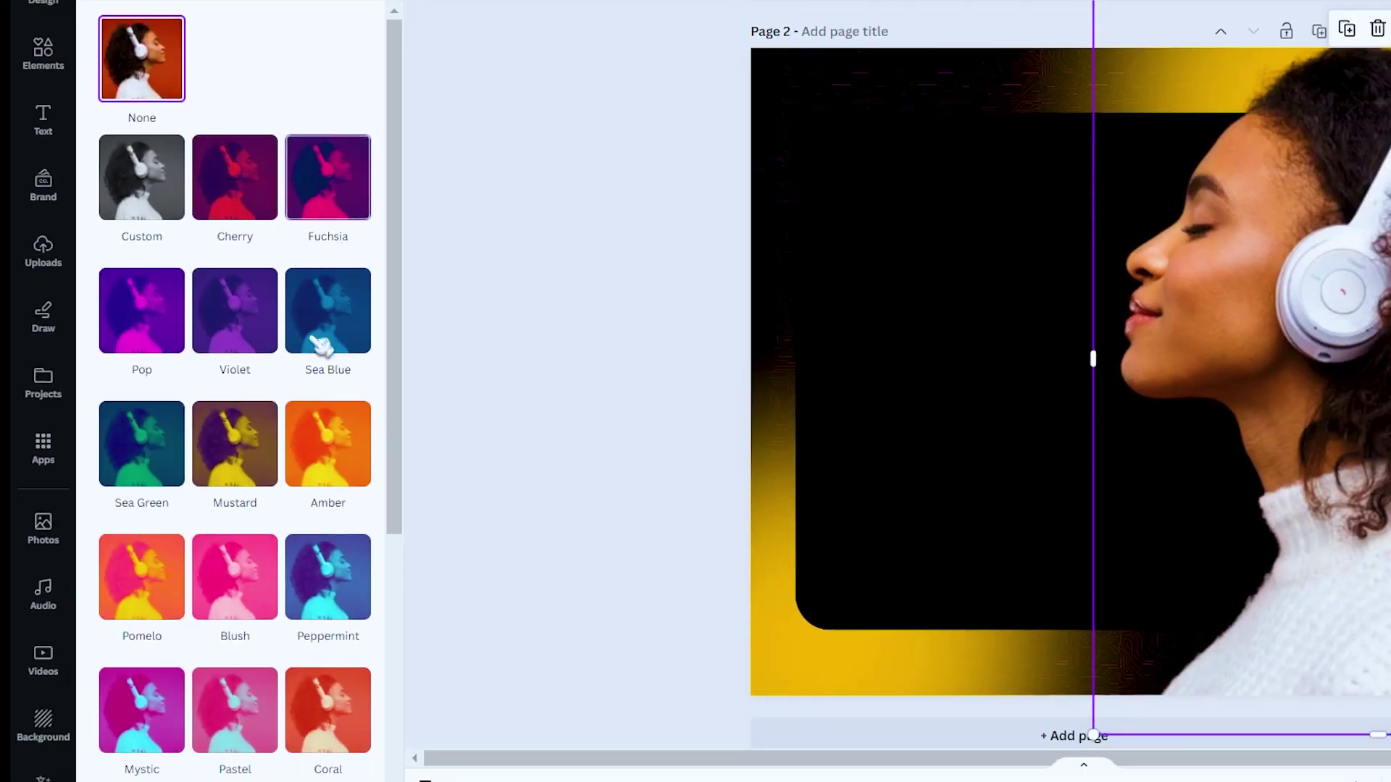
{"action": "left_click", "coordinate": [155, 208]}
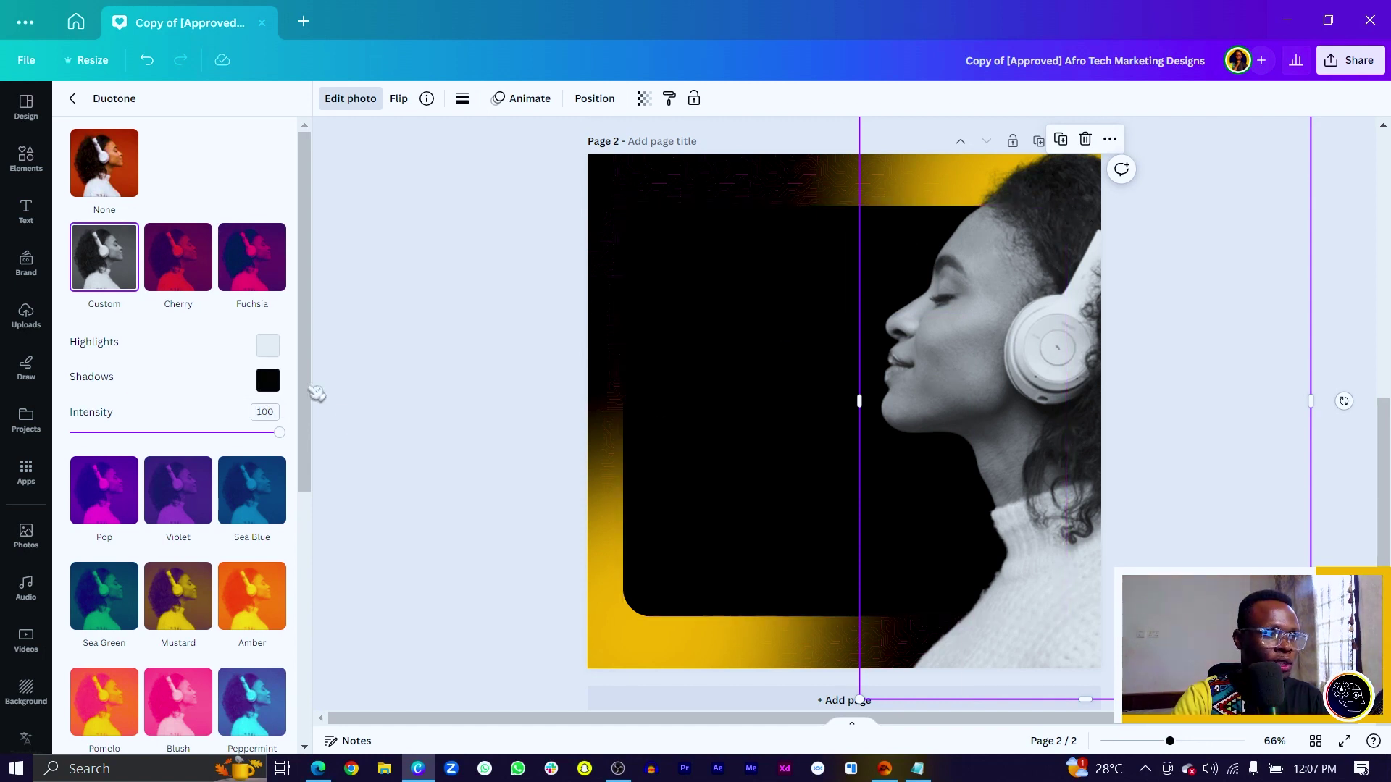
Set the woman cutout's duotone highlights to #FFB800, then darken them slightly to #EDAB00
{"action": "left_click", "coordinate": [269, 346]}
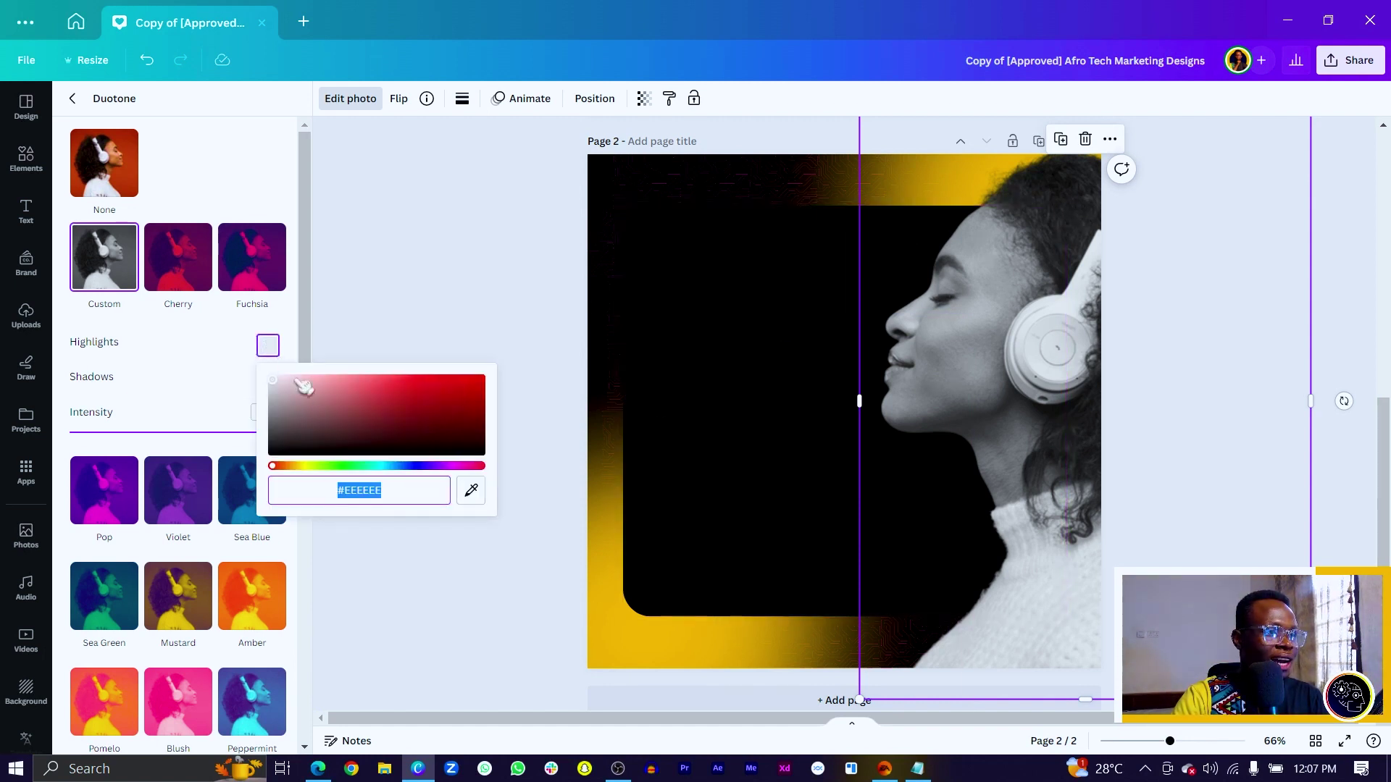
{"action": "type", "text": "#F"}
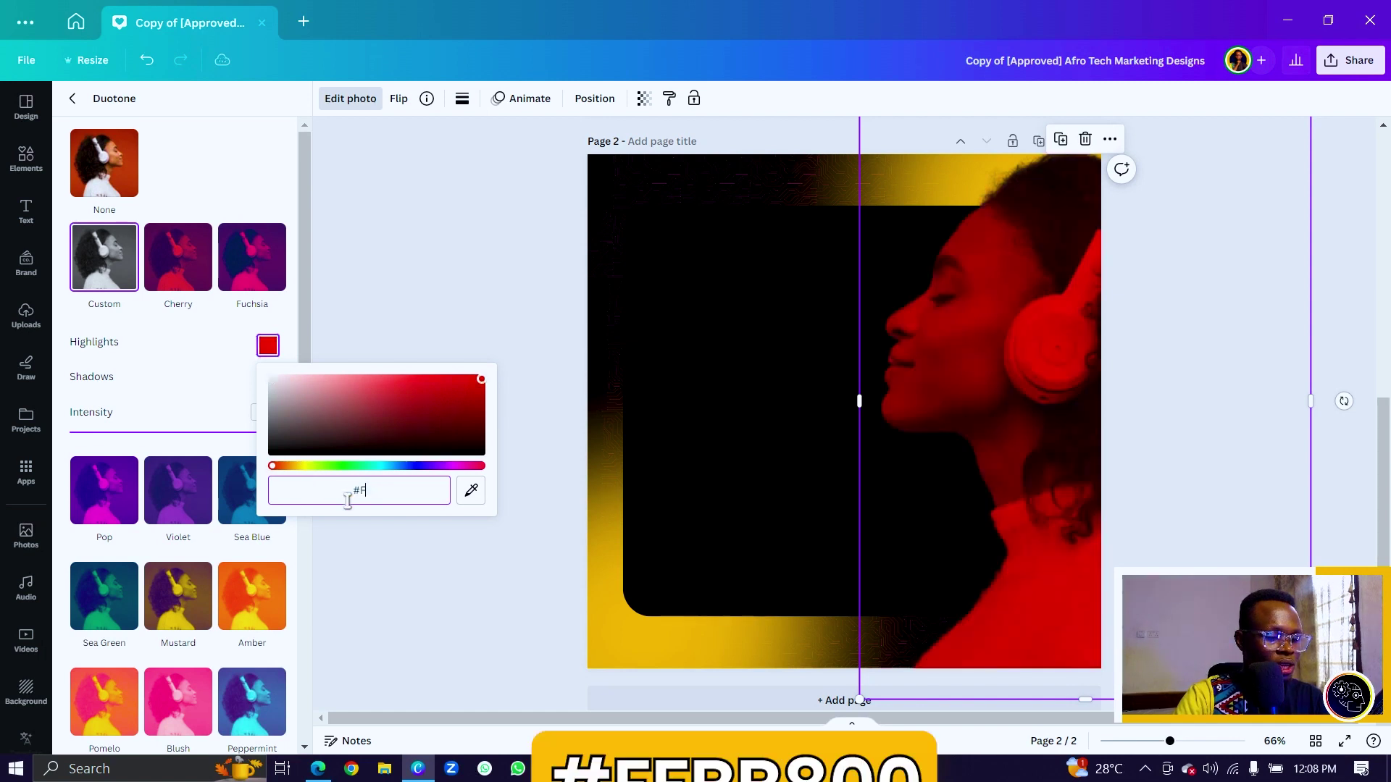
{"action": "type", "text": "FB800"}
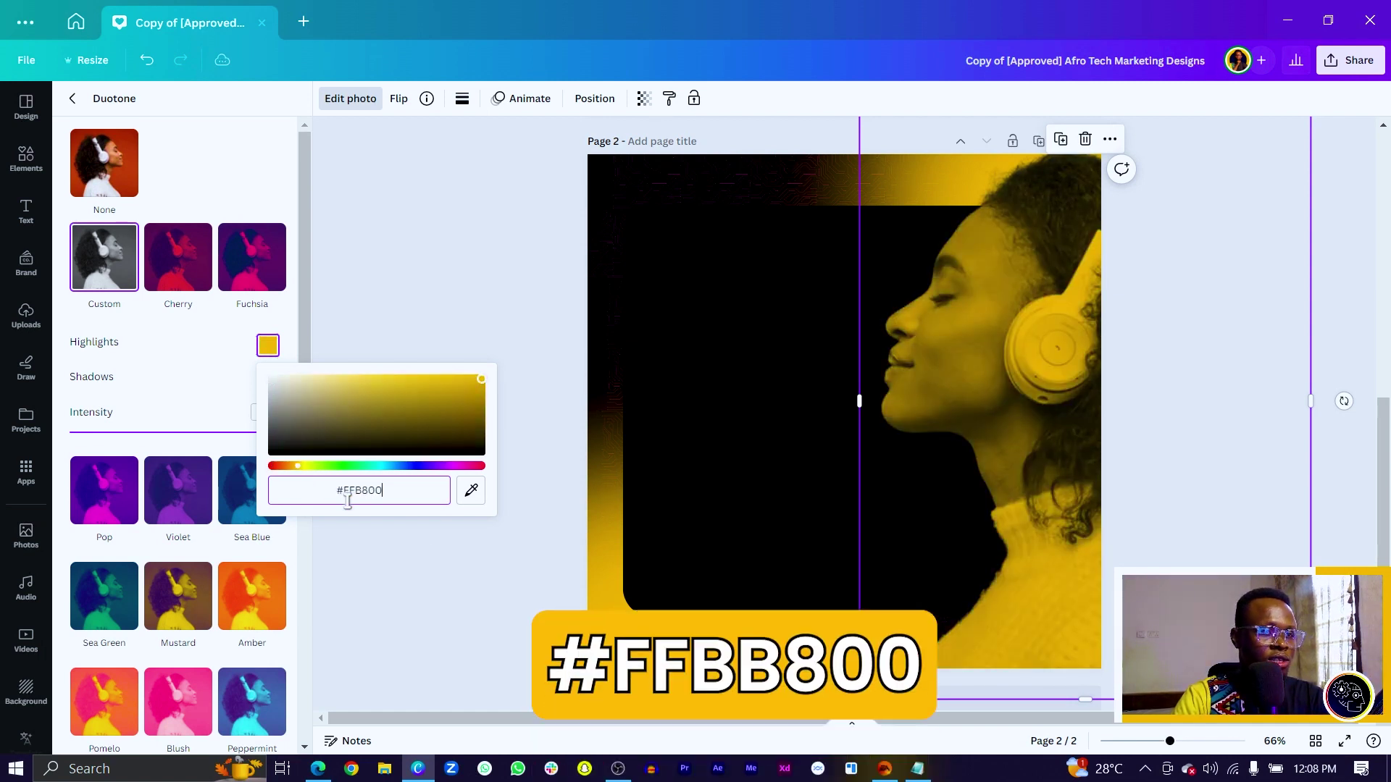
{"action": "mouse_move", "coordinate": [490, 392]}
{"action": "left_mouse_down"}
{"action": "mouse_move", "coordinate": [507, 403]}
{"action": "mouse_move", "coordinate": [499, 388]}
{"action": "left_mouse_up"}
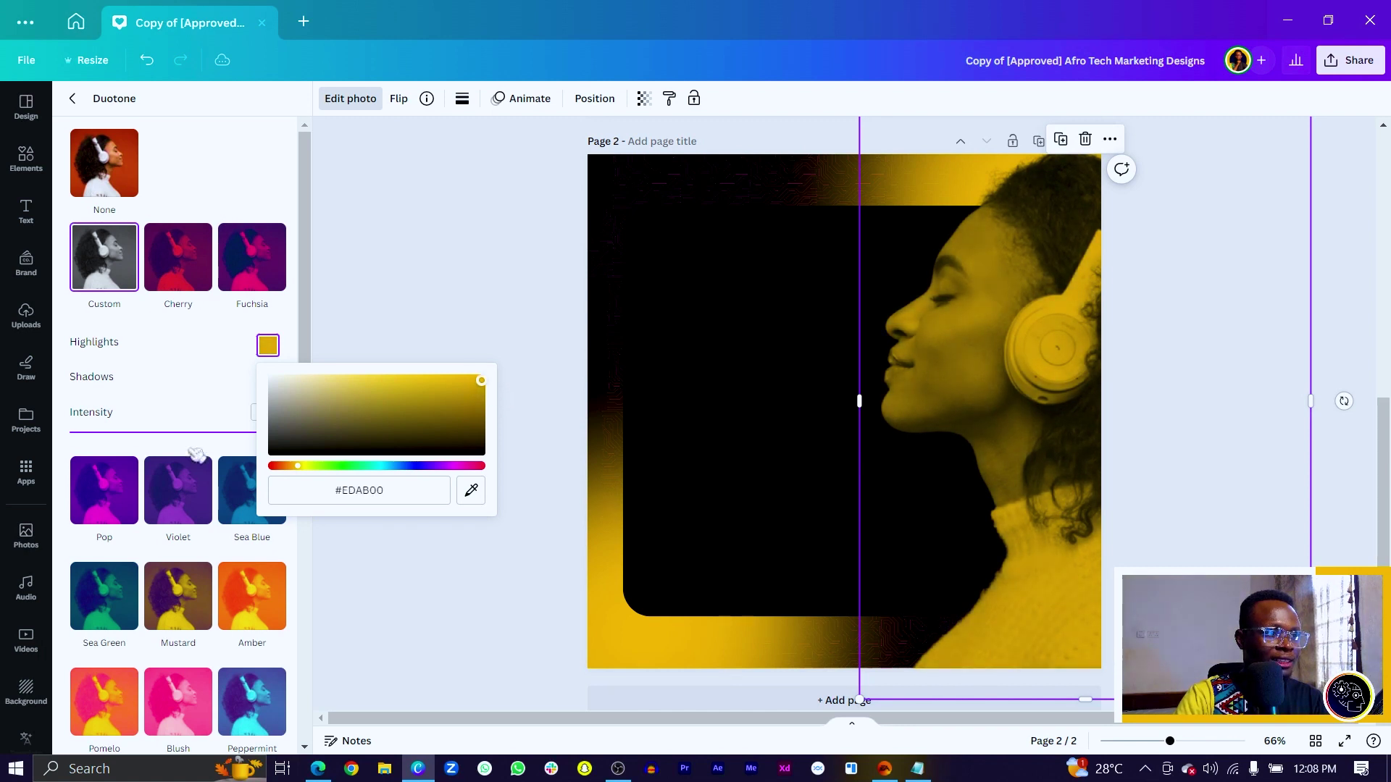
{"action": "left_click", "coordinate": [176, 388]}
Set the woman cutout's duotone shadows to the dark purple #570046 and leave the effect settings
{"action": "left_click", "coordinate": [268, 380]}
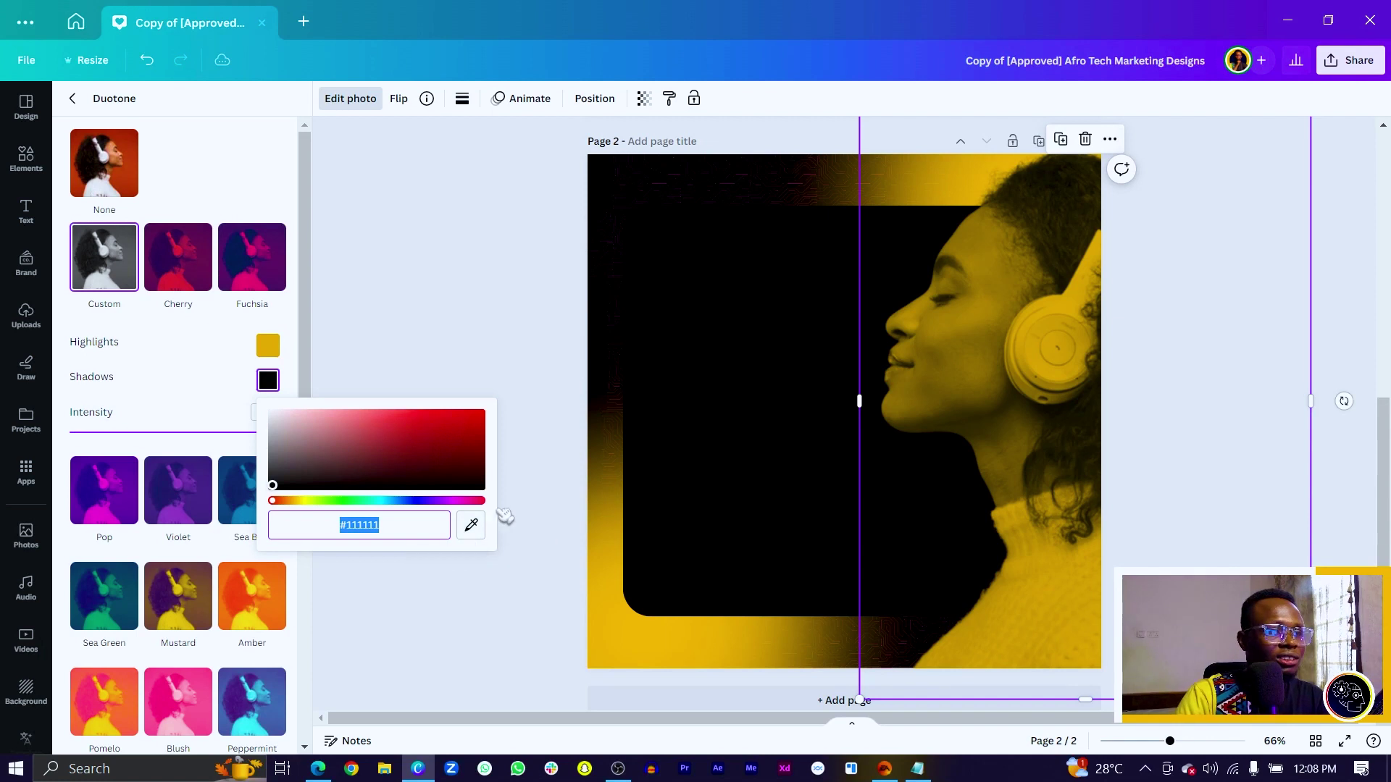
{"action": "left_click", "coordinate": [459, 501]}
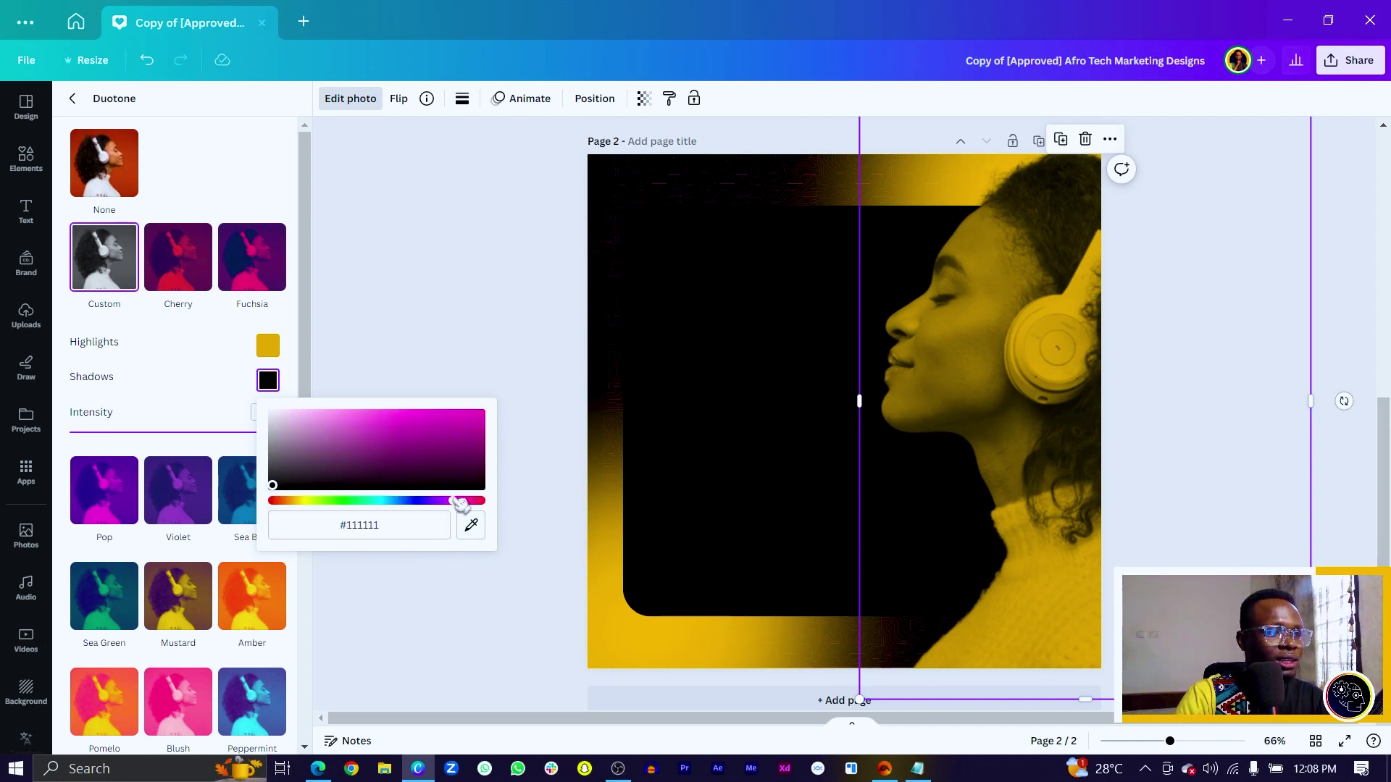
{"action": "left_click_drag", "start_coordinate": [451, 472], "coordinate": [510, 477]}
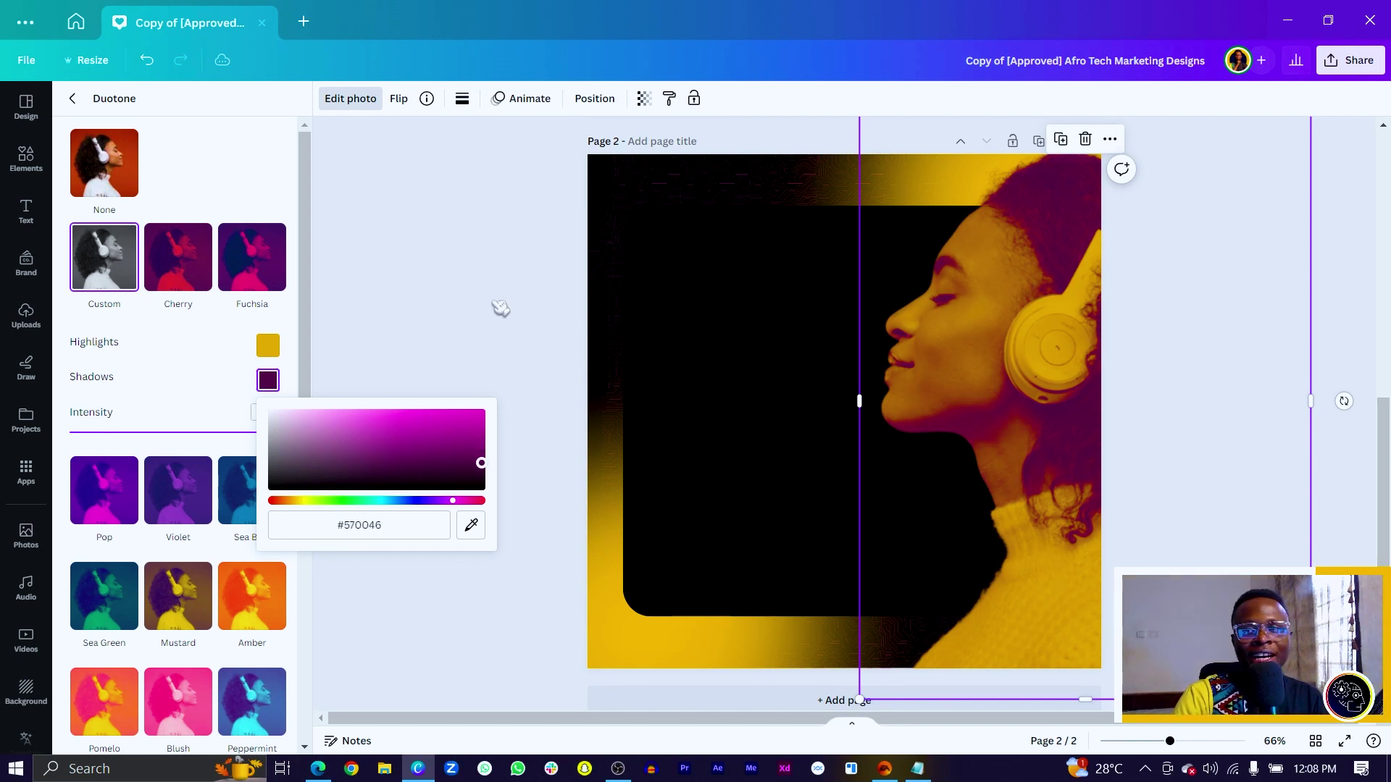
{"action": "key", "text": "Escape"}
{"action": "key", "text": "Escape"}
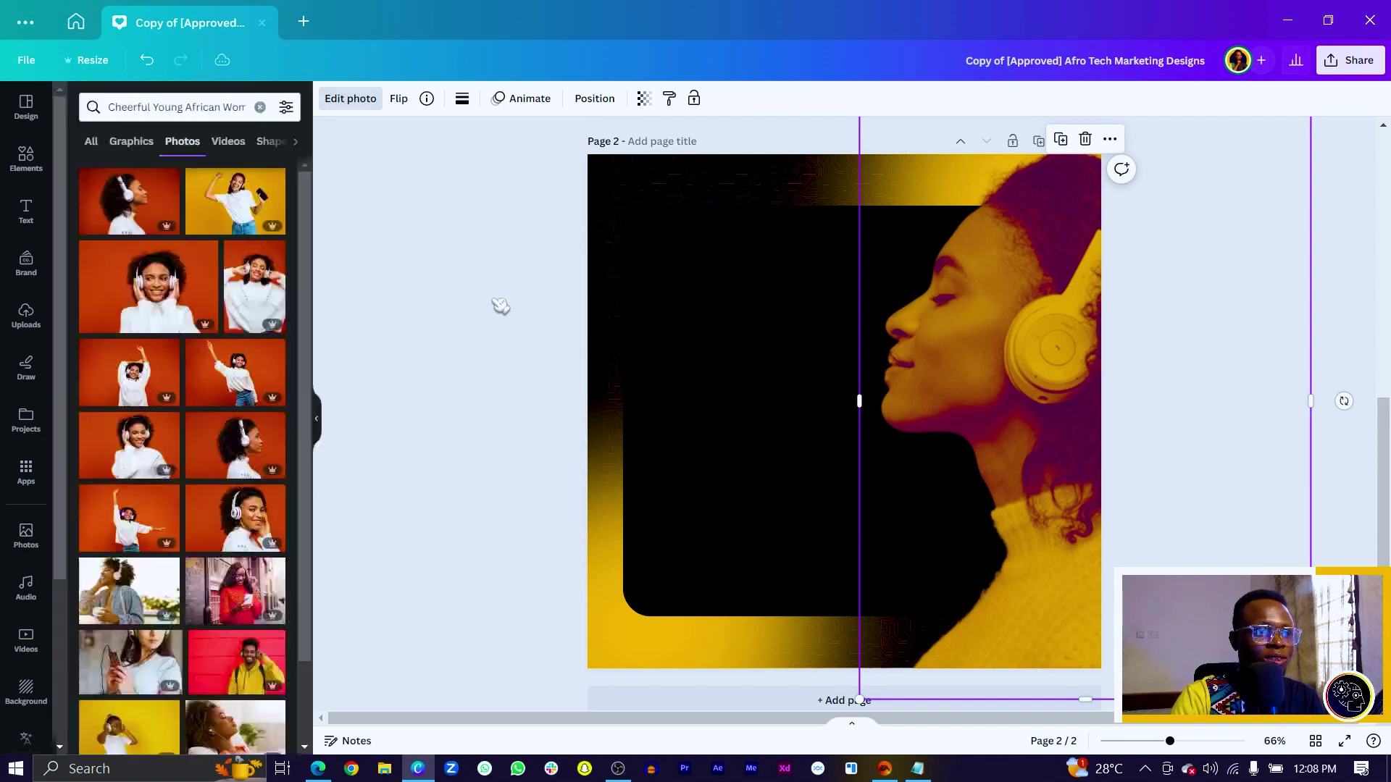
Lower the woman cutout's brightness to -17 in the photo adjustments
{"action": "left_click", "coordinate": [351, 99]}
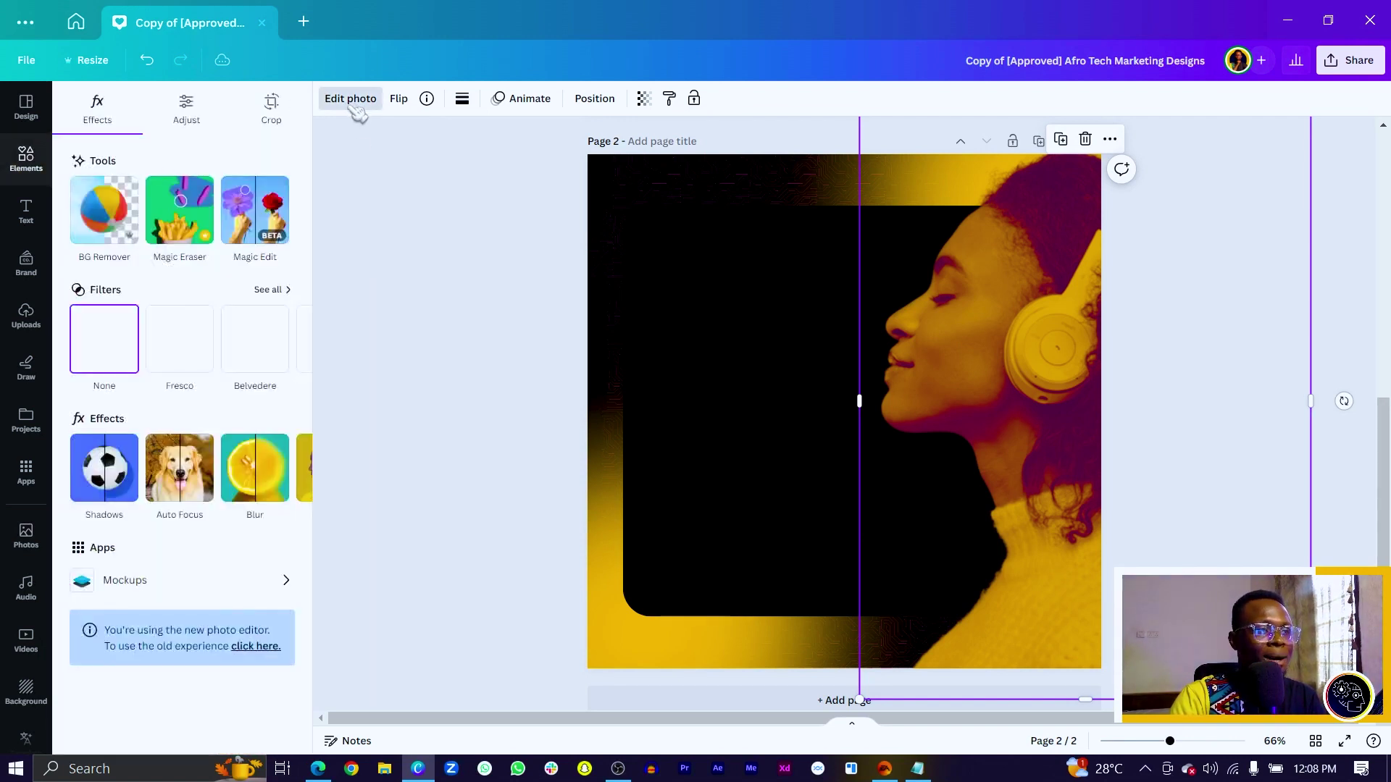
{"action": "left_click", "coordinate": [198, 117]}
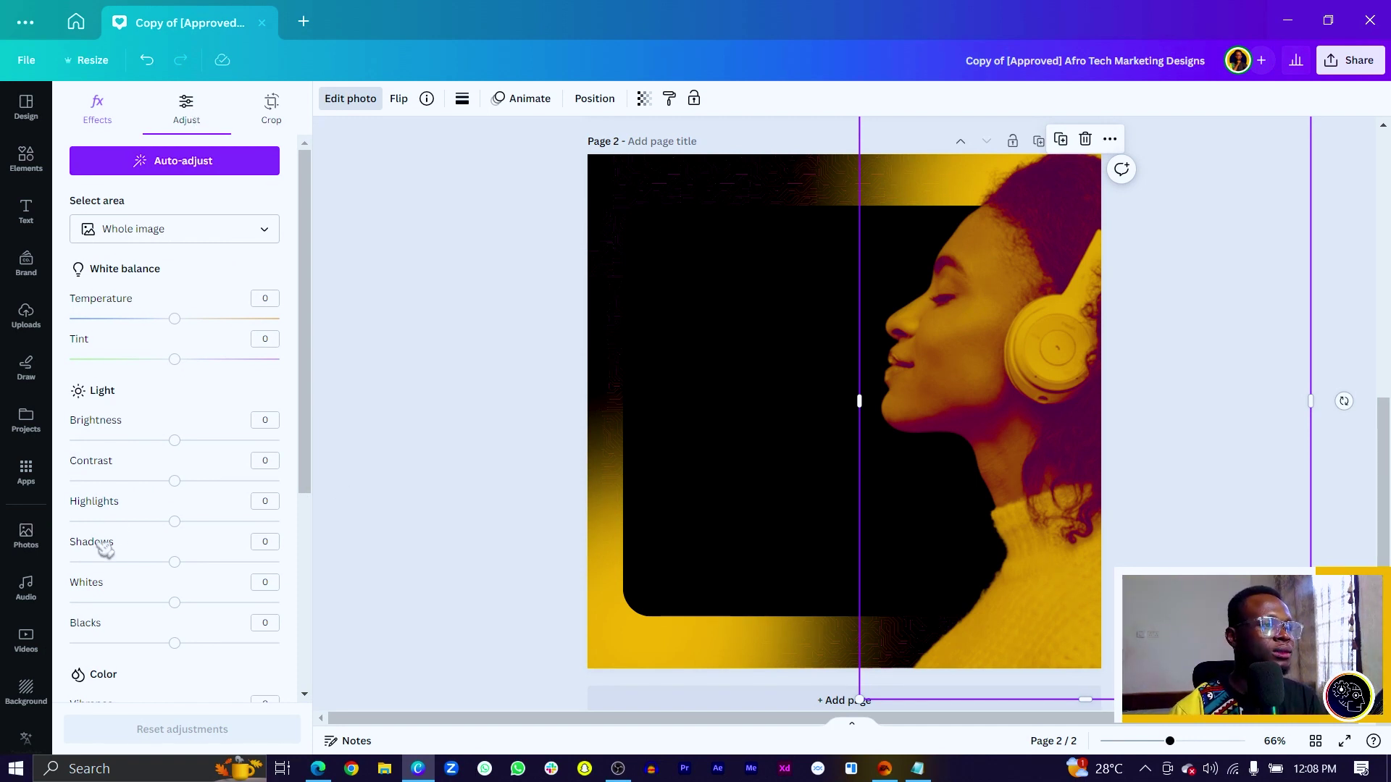
{"action": "left_click_drag", "start_coordinate": [177, 443], "coordinate": [160, 445]}
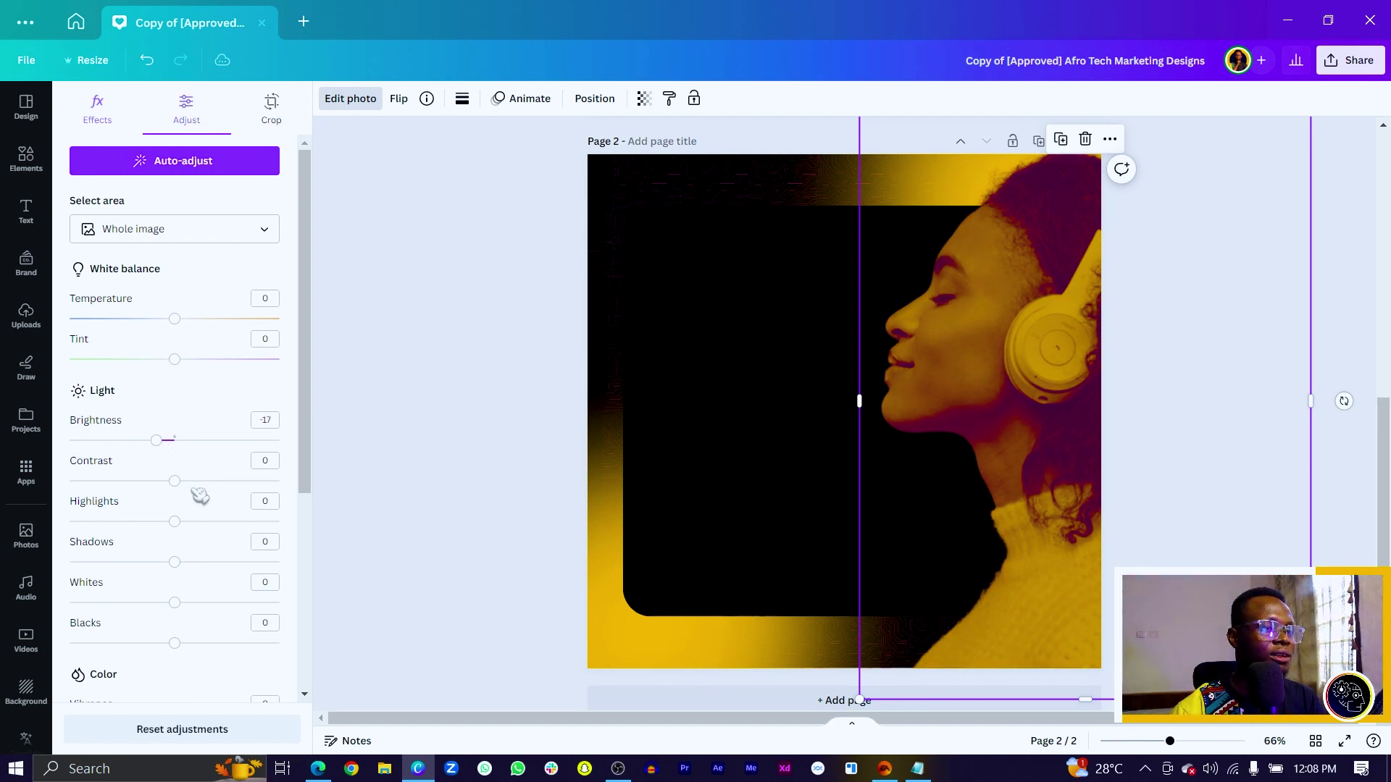
Adjust the woman cutout's light to contrast 25 and brightness 9, and its color to saturation 17 and vibrance 46
{"action": "left_click_drag", "start_coordinate": [185, 482], "coordinate": [200, 482]}
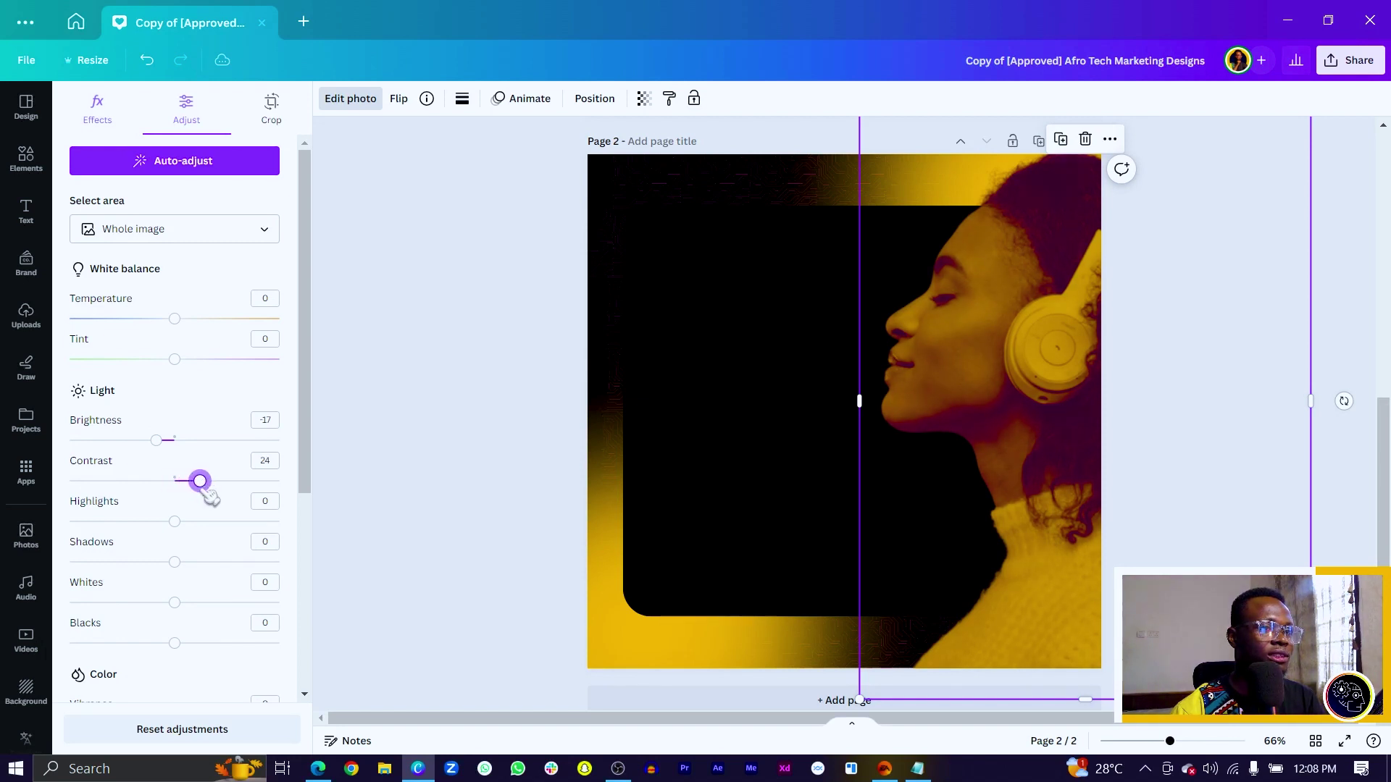
{"action": "left_click_drag", "start_coordinate": [152, 440], "coordinate": [162, 442]}
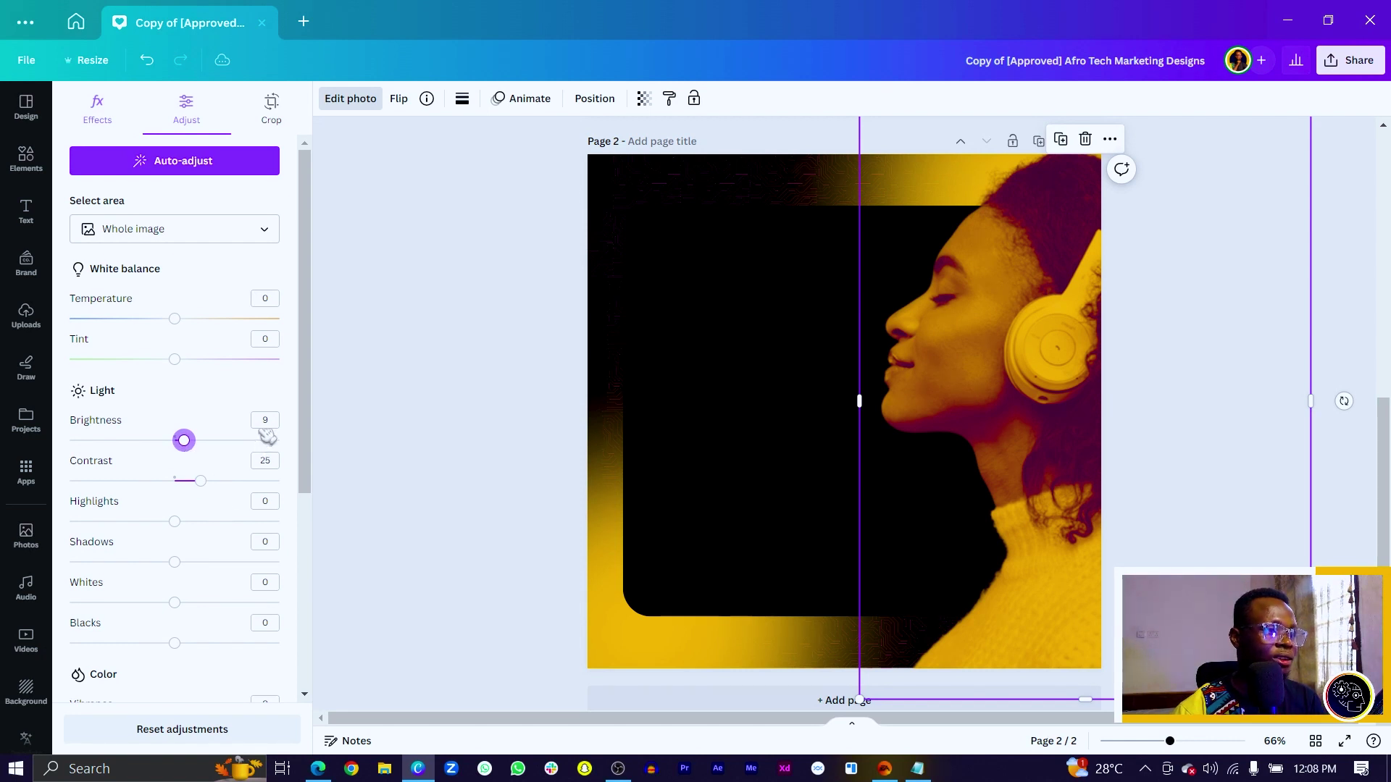
{"action": "scroll", "coordinate": [240, 545], "scroll_direction": "down", "scroll_amount": 3}
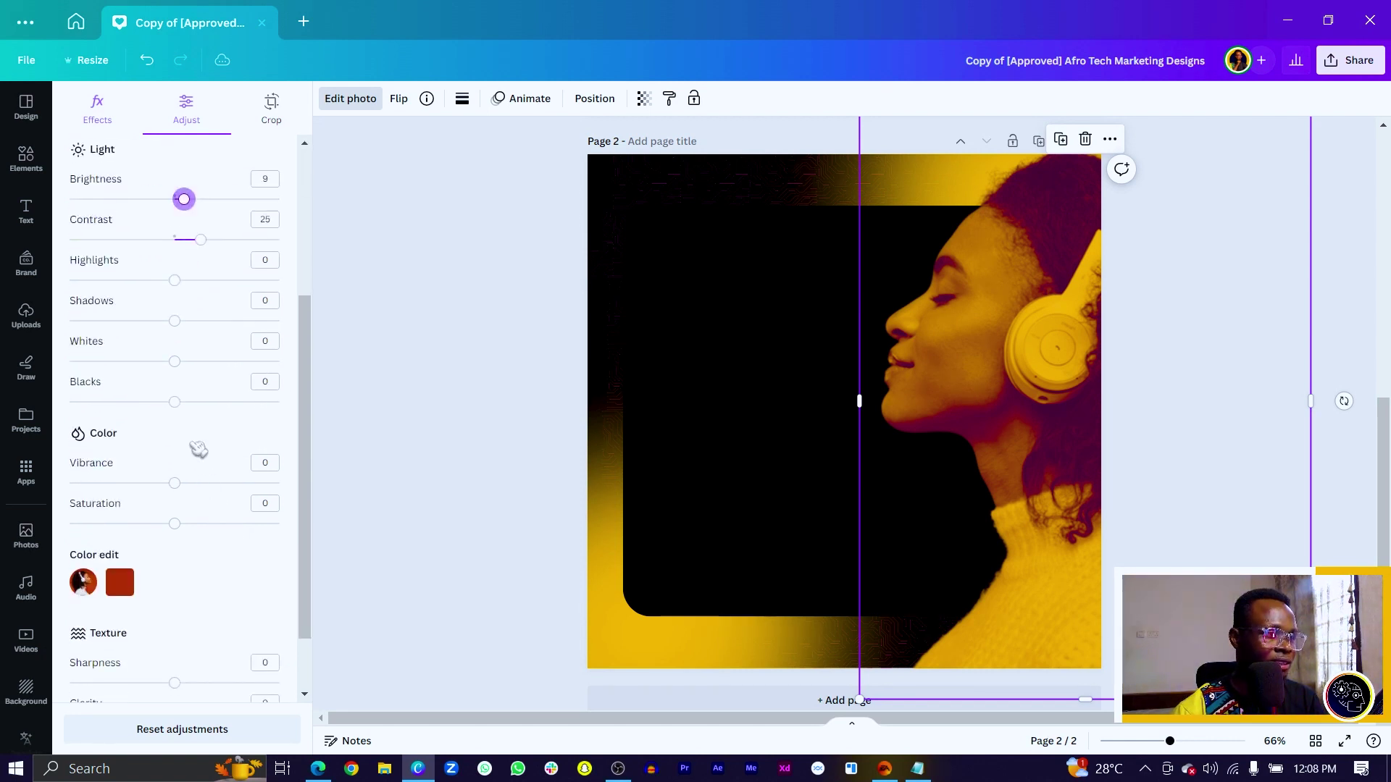
{"action": "mouse_move", "coordinate": [178, 524]}
{"action": "left_mouse_down"}
{"action": "mouse_move", "coordinate": [213, 526]}
{"action": "mouse_move", "coordinate": [195, 527]}
{"action": "left_mouse_up"}
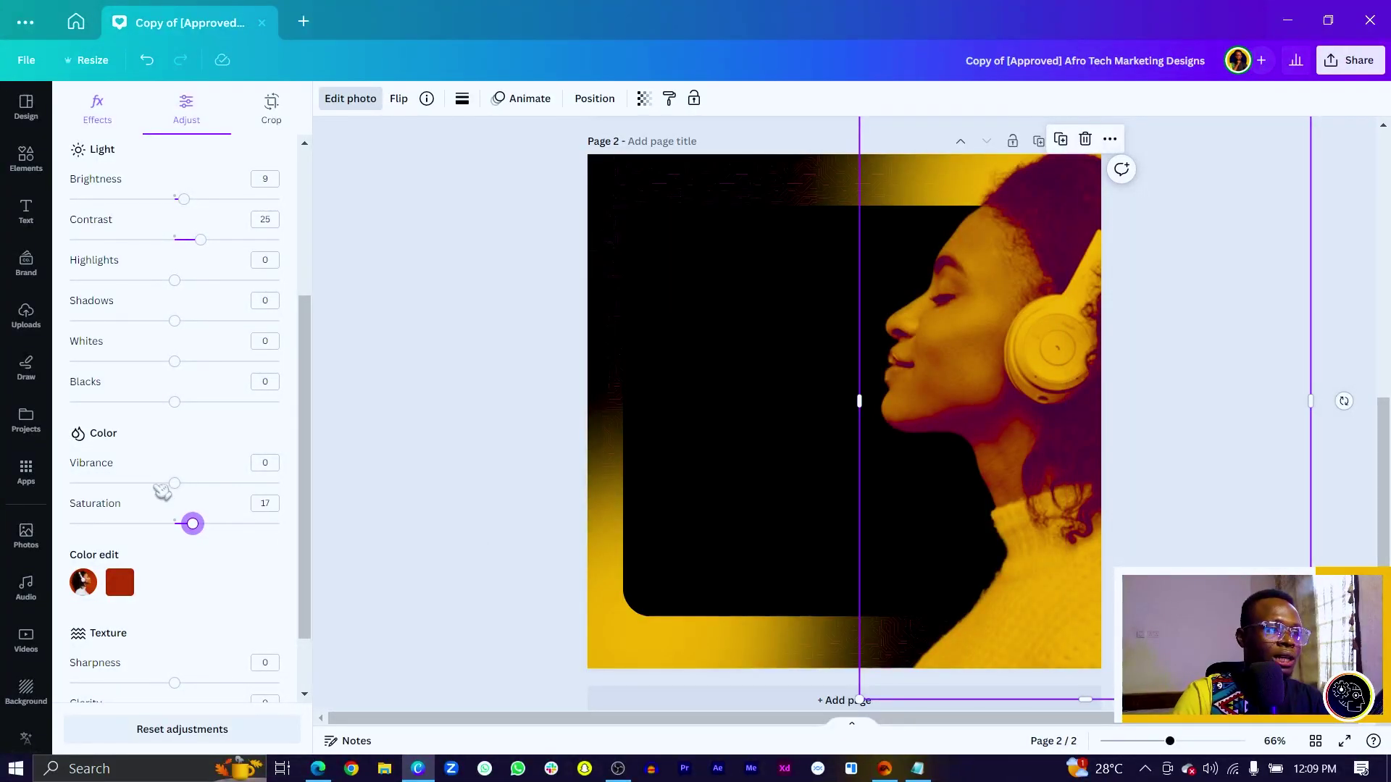
{"action": "left_click_drag", "start_coordinate": [181, 486], "coordinate": [230, 482]}
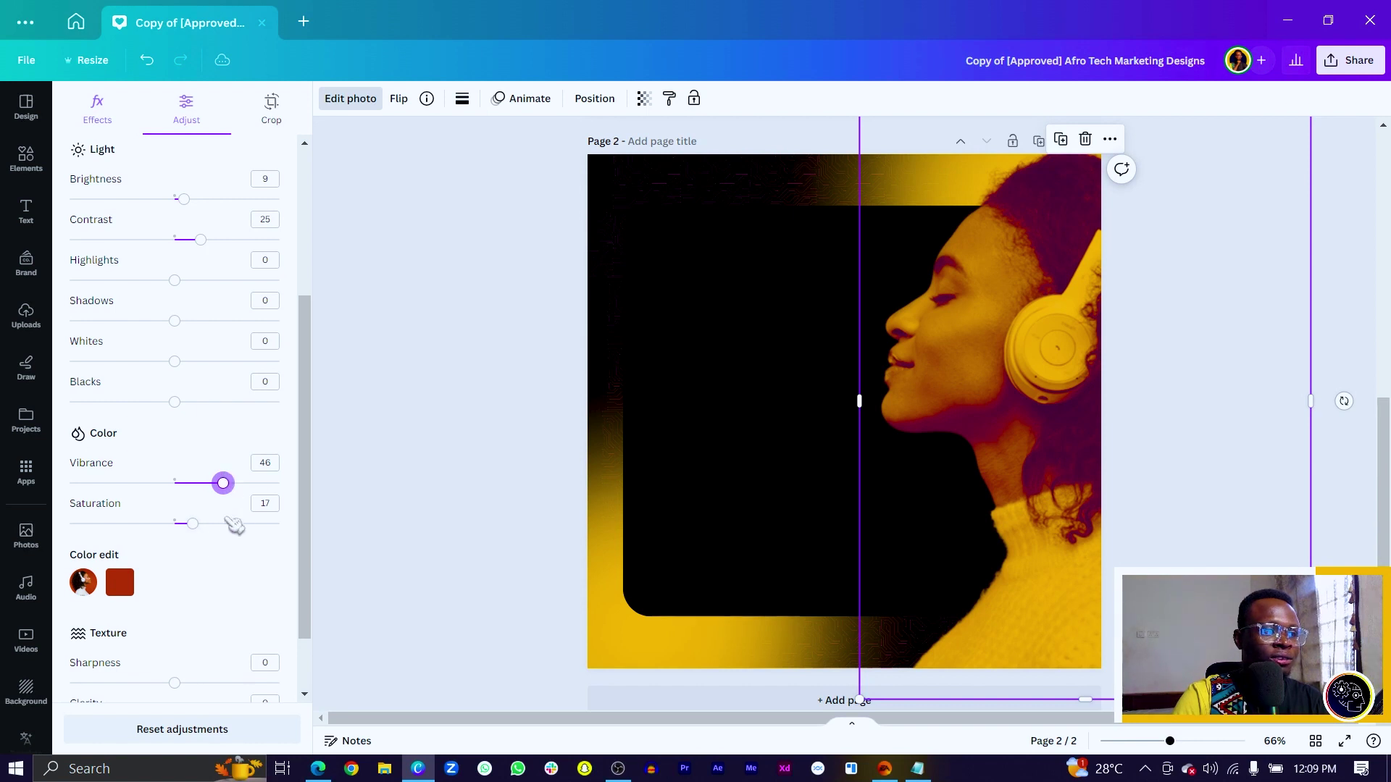
Set the woman cutout's sharpness to 16 in the texture adjustments
{"action": "scroll", "coordinate": [178, 543], "scroll_direction": "down", "scroll_amount": 1}
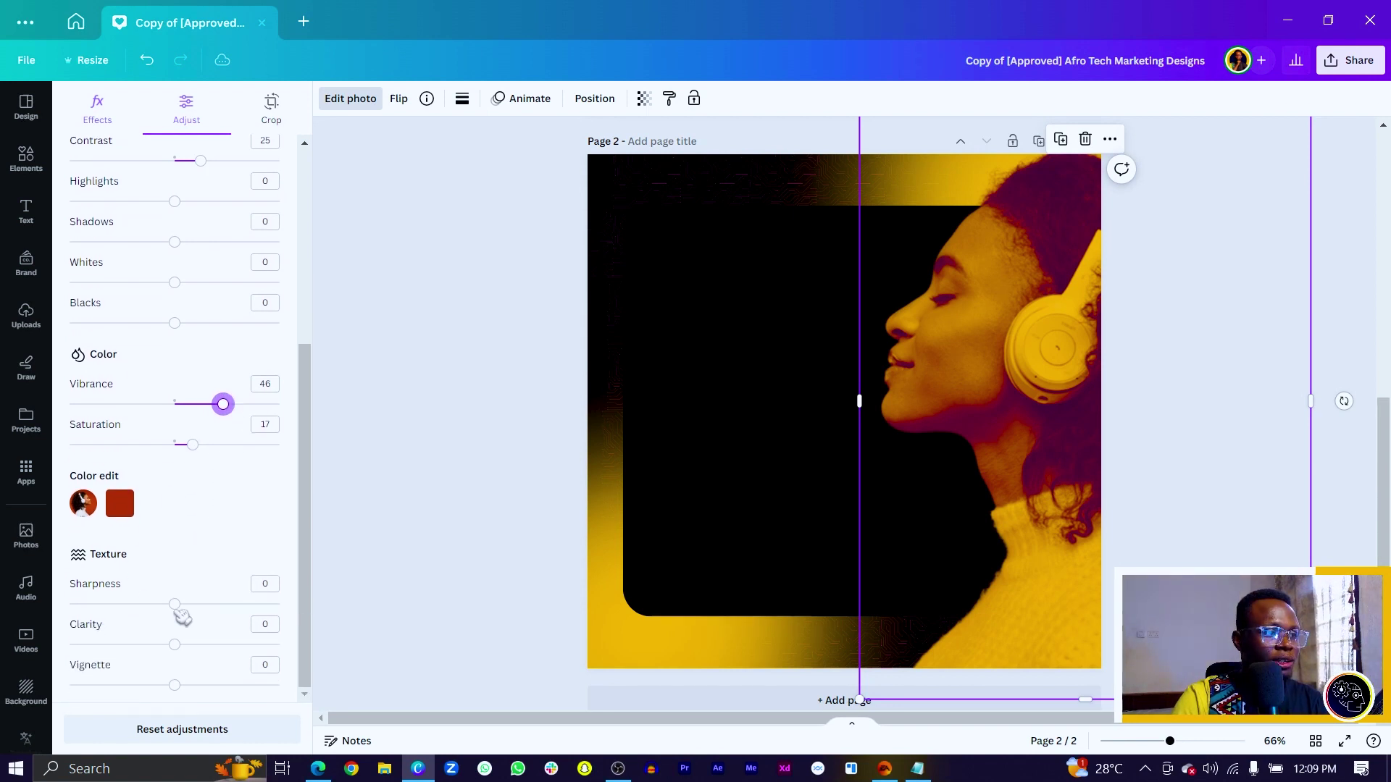
{"action": "left_click", "coordinate": [178, 605]}
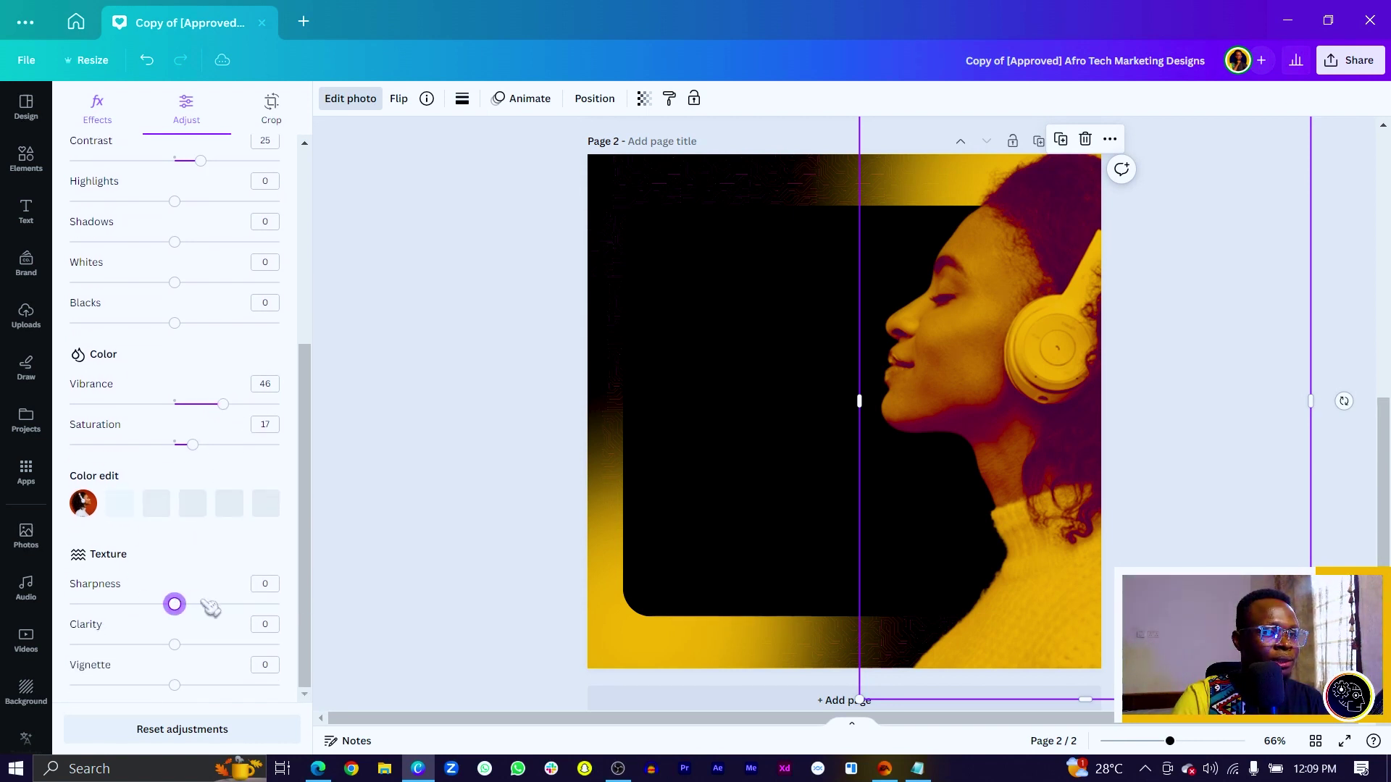
{"action": "left_click", "coordinate": [205, 604]}
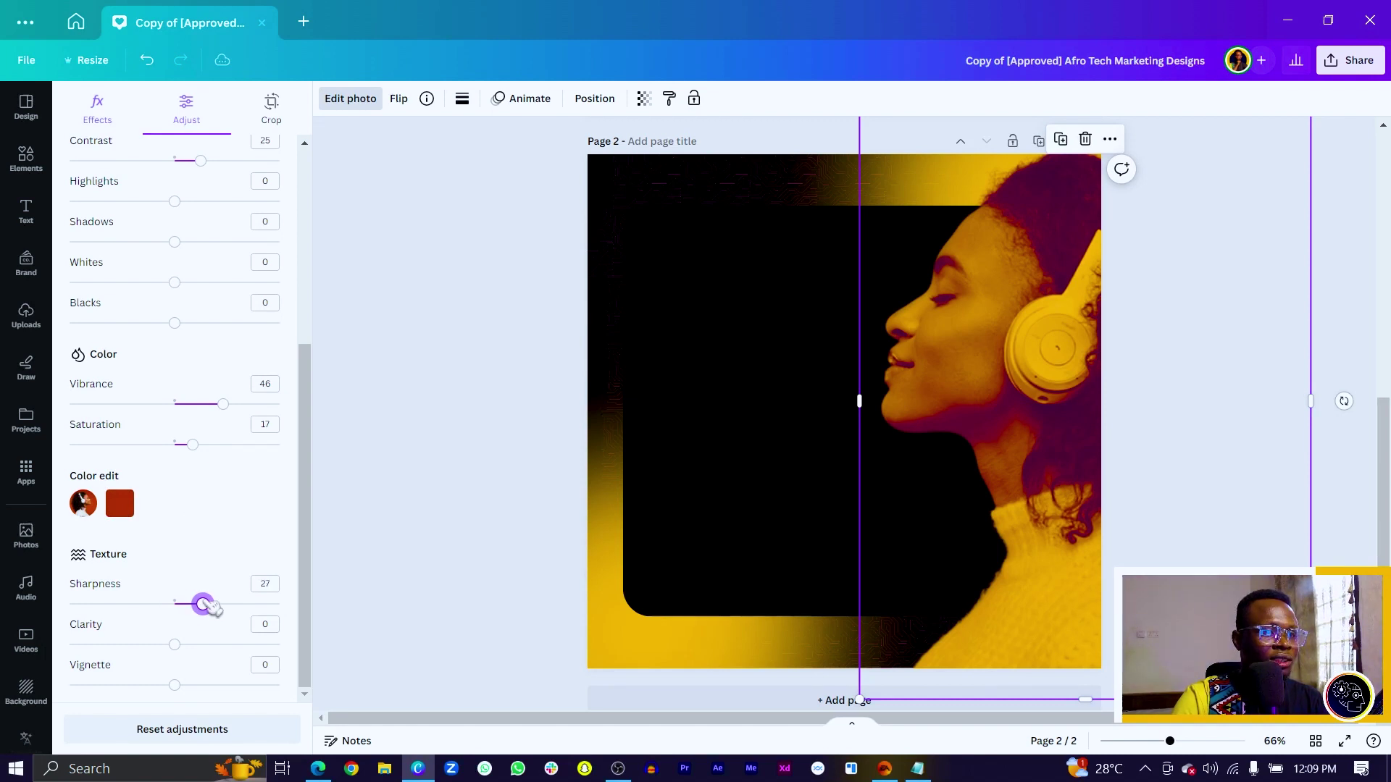
{"action": "left_click_drag", "start_coordinate": [208, 606], "coordinate": [197, 604]}
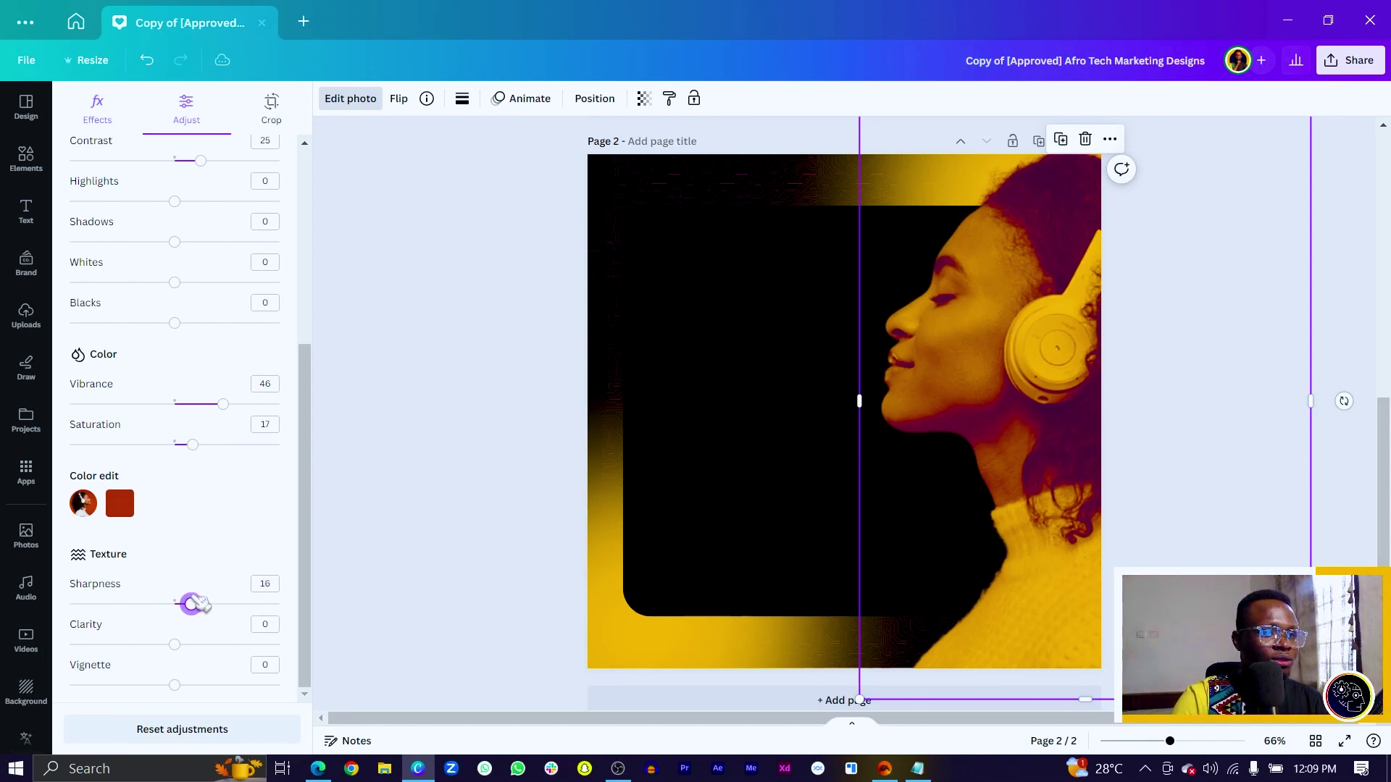
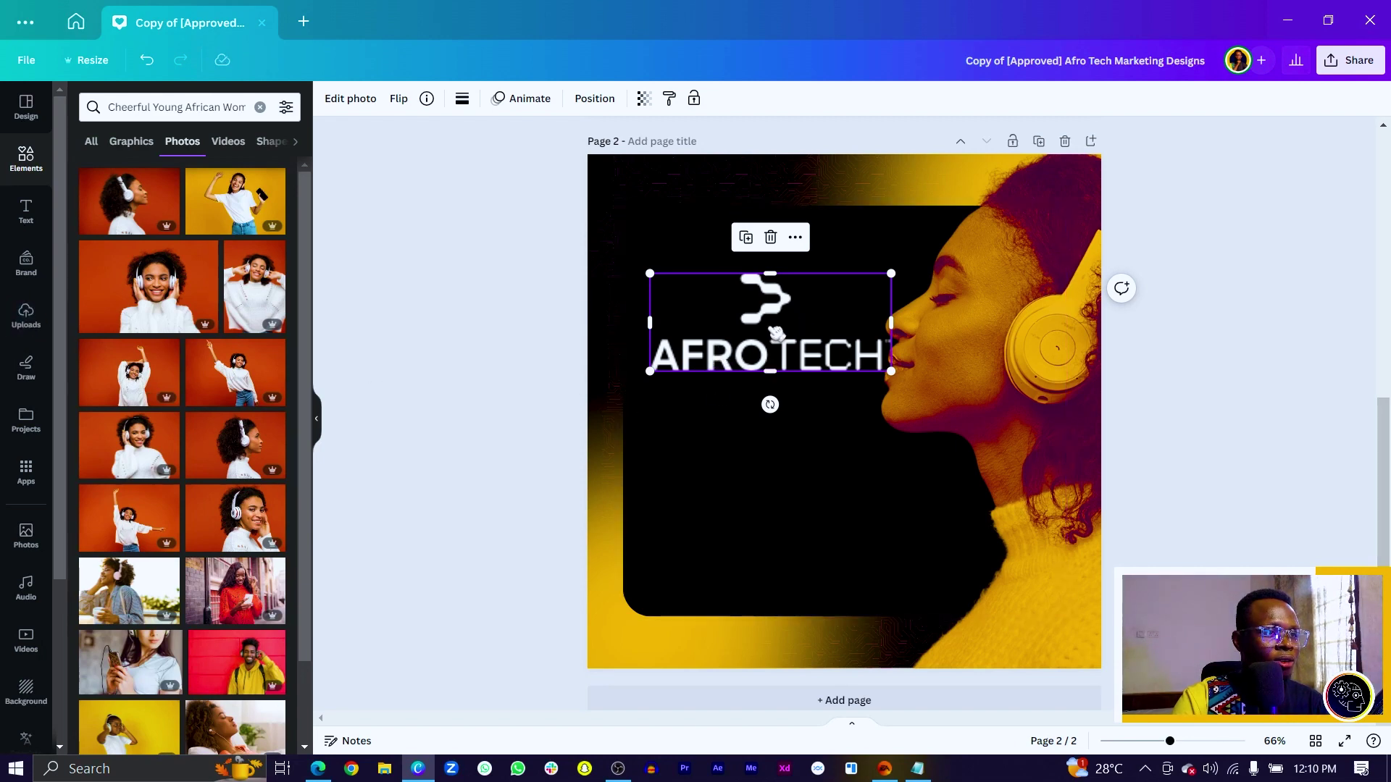
Crop the symbol off the AFROTECH logo on page 2 so that only the wordmark remains
{"action": "left_click_drag", "start_coordinate": [776, 332], "coordinate": [772, 305]}
{"action": "left_click_drag", "start_coordinate": [758, 243], "coordinate": [776, 303]}
{"action": "left_click", "coordinate": [754, 363]}
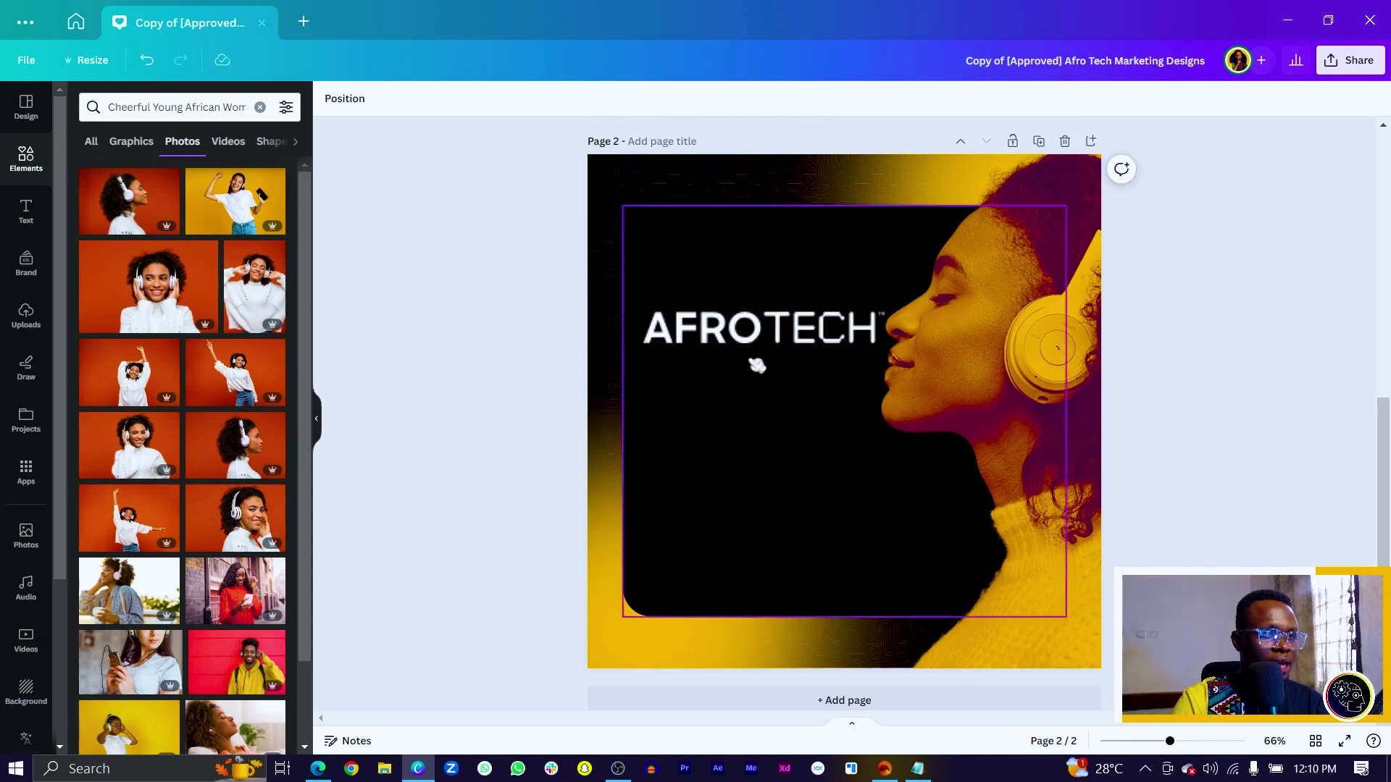
Copy the AFROTECH wordmark from the page 1 design and delete the existing logo from page 2
{"action": "scroll", "coordinate": [709, 214], "scroll_direction": "up", "scroll_amount": 3}
{"action": "scroll", "coordinate": [709, 214], "scroll_direction": "up", "scroll_amount": 4}
{"action": "left_click", "coordinate": [715, 312]}
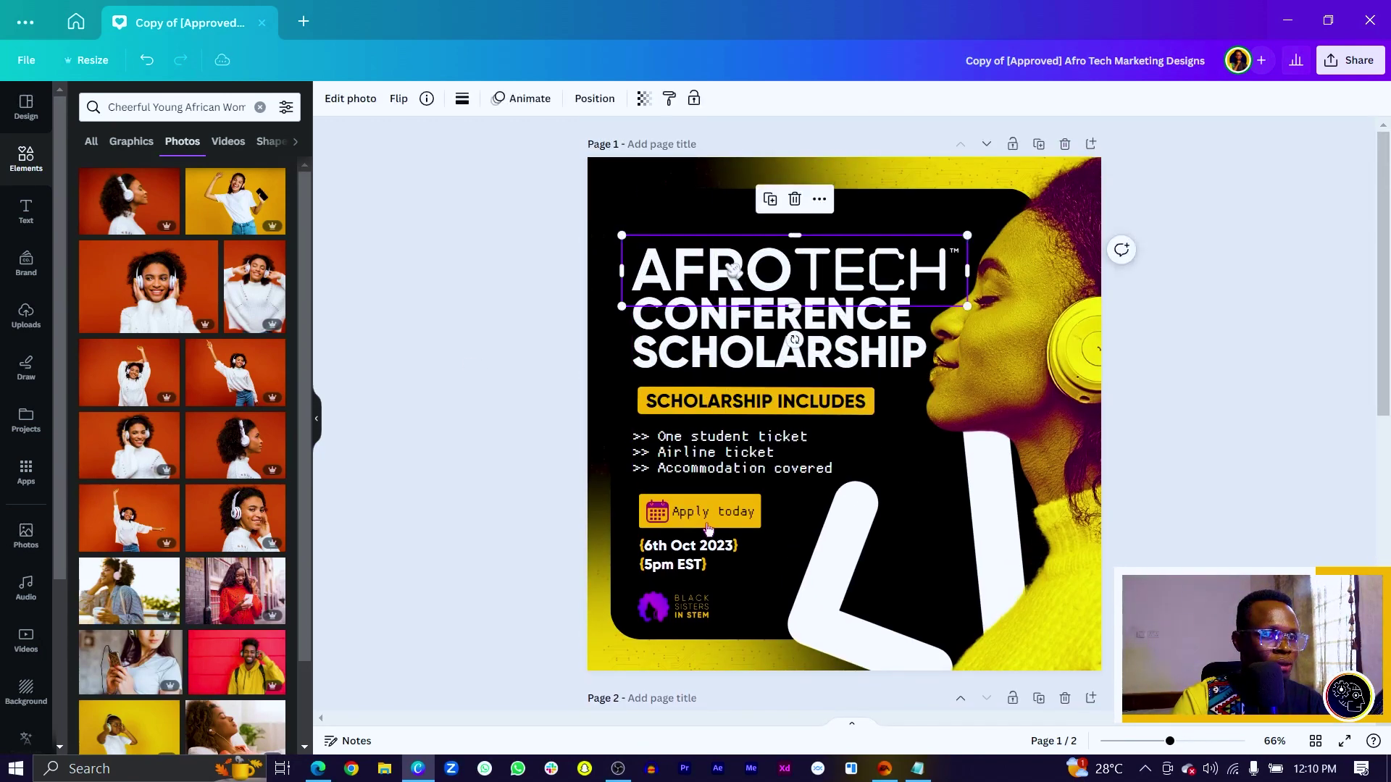
{"action": "scroll", "coordinate": [717, 347], "scroll_direction": "down", "scroll_amount": 7}
{"action": "left_click", "coordinate": [733, 319]}
{"action": "key", "text": "Delete"}
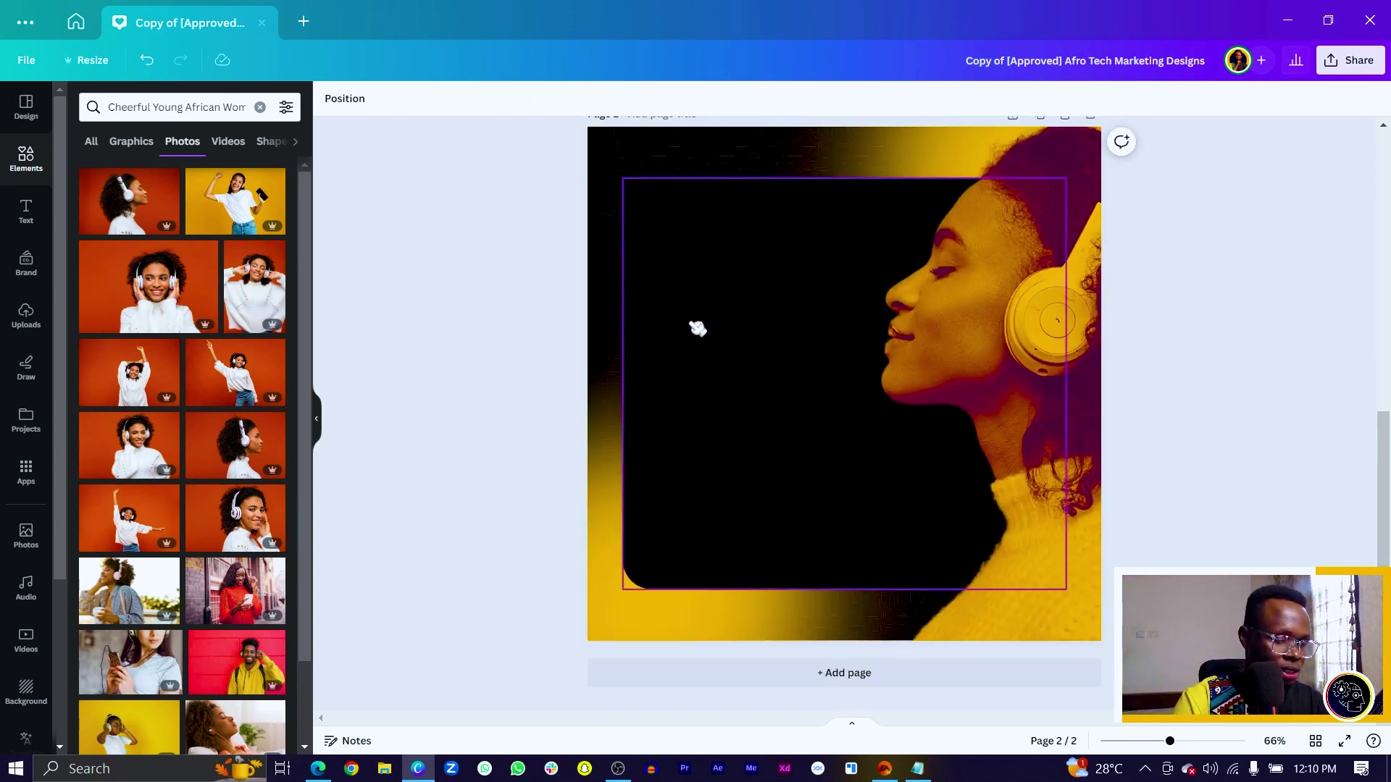
Paste the AFROTECH wordmark onto page 2 and shrink it to fit the upper black panel beside the woman's face
{"action": "key", "text": "ctrl+v"}
{"action": "left_click_drag", "start_coordinate": [797, 240], "coordinate": [818, 248]}
{"action": "left_click_drag", "start_coordinate": [993, 275], "coordinate": [914, 270]}
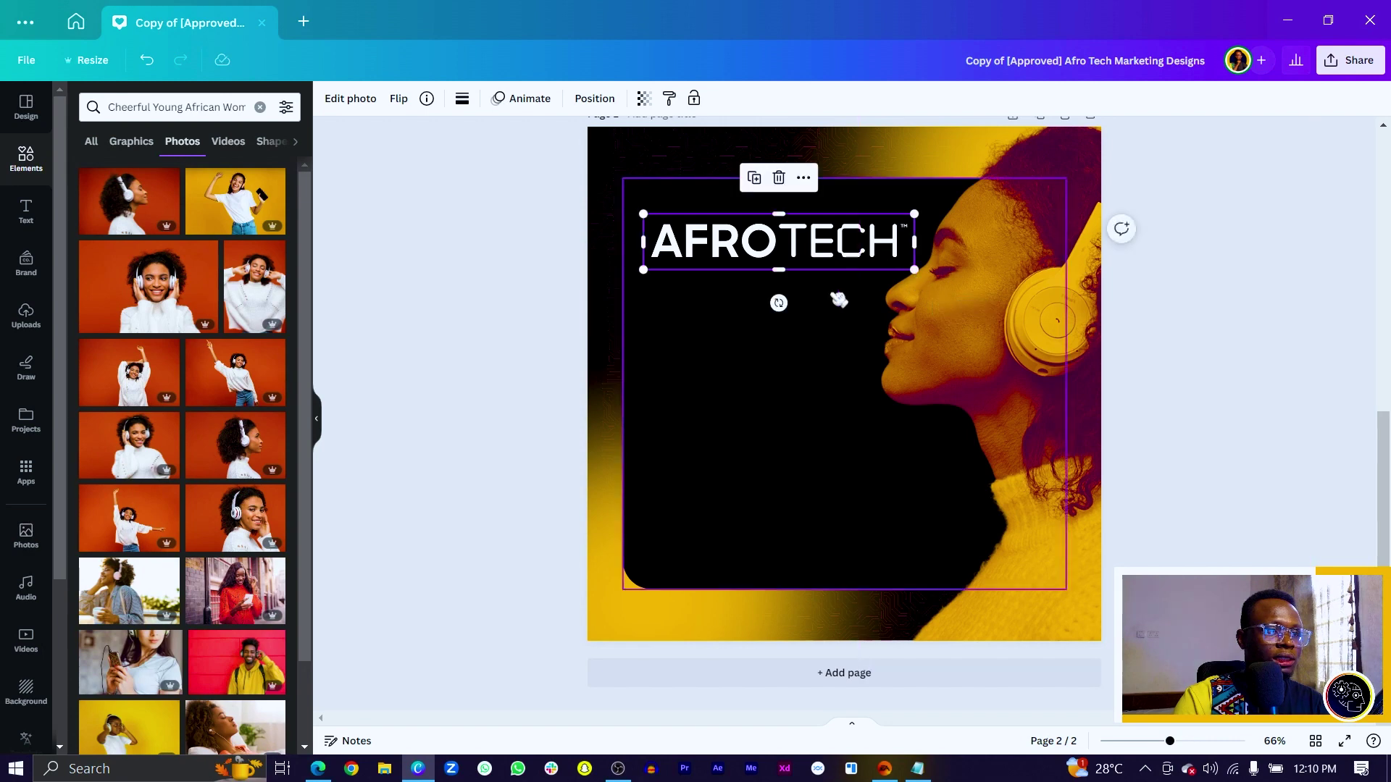
Add a text box reading "CONFERENCE" in Gilroy at size 53 just below the AFROTECH wordmark
{"action": "left_click", "coordinate": [521, 305]}
{"action": "key", "text": "t"}
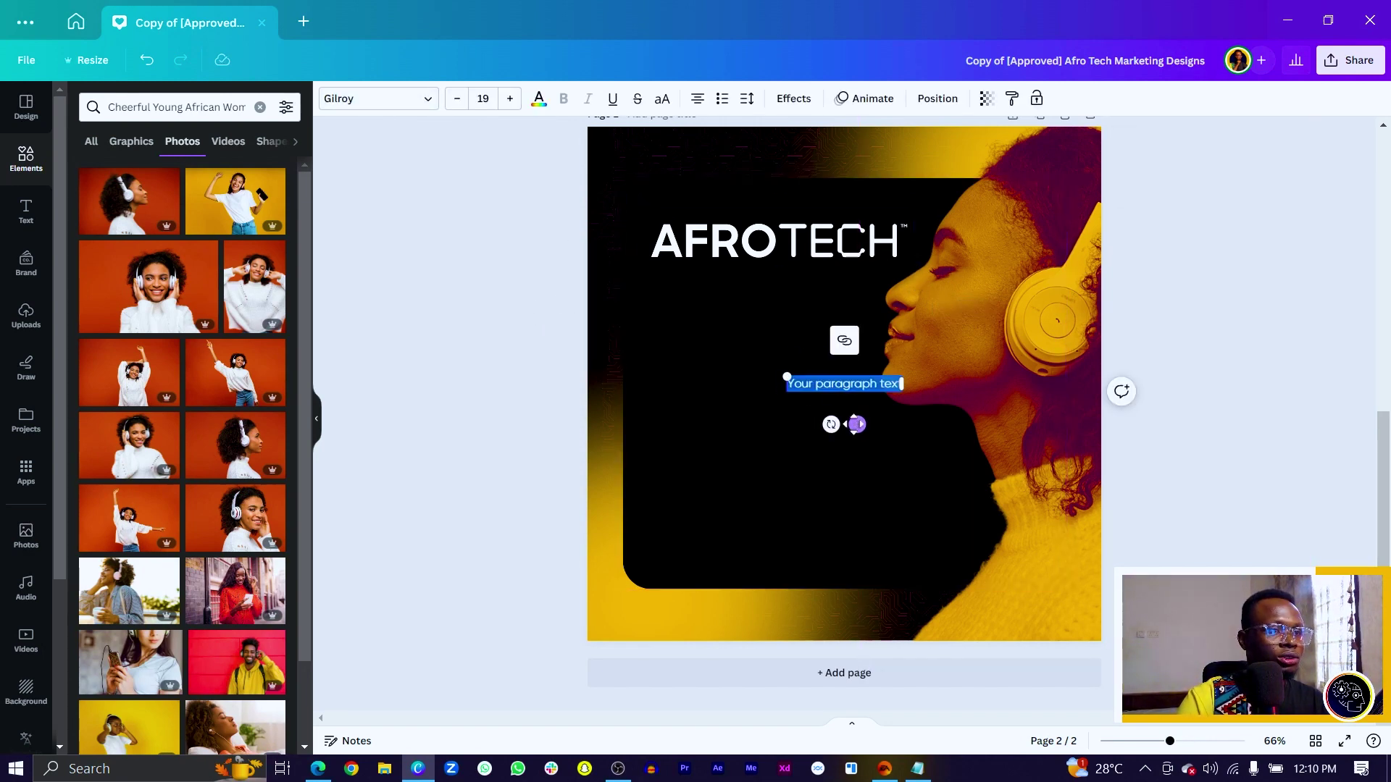
{"action": "left_click_drag", "start_coordinate": [857, 424], "coordinate": [734, 318]}
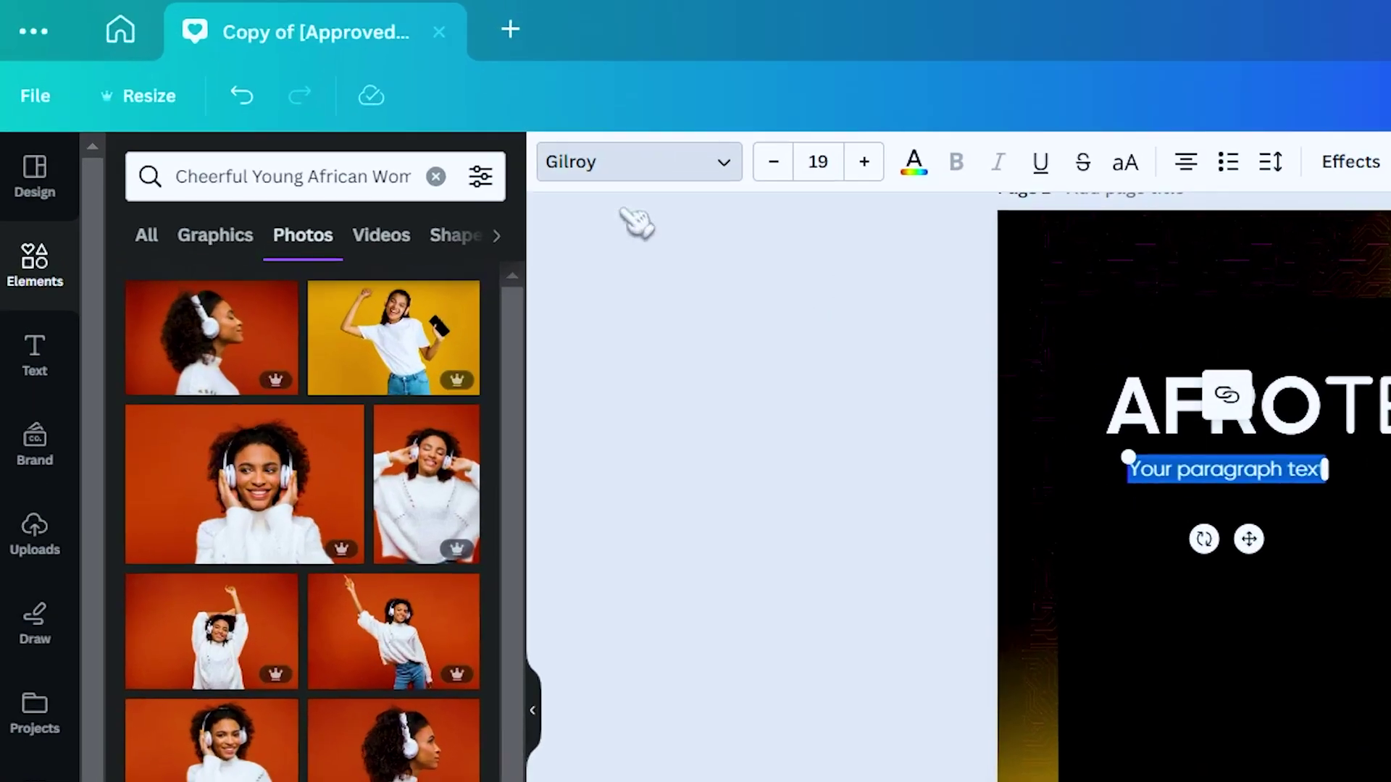
{"action": "left_click", "coordinate": [638, 161]}
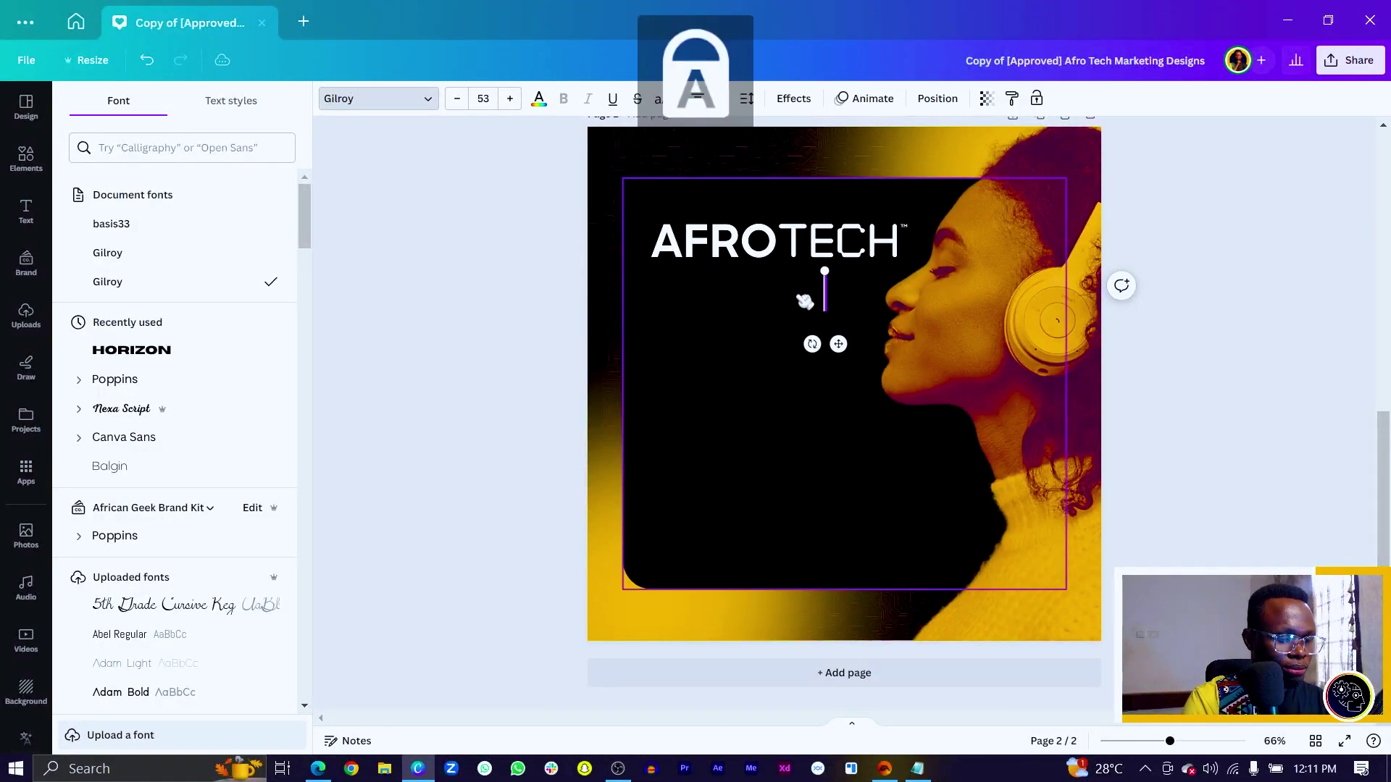
{"action": "type", "text": "NFERENCE"}
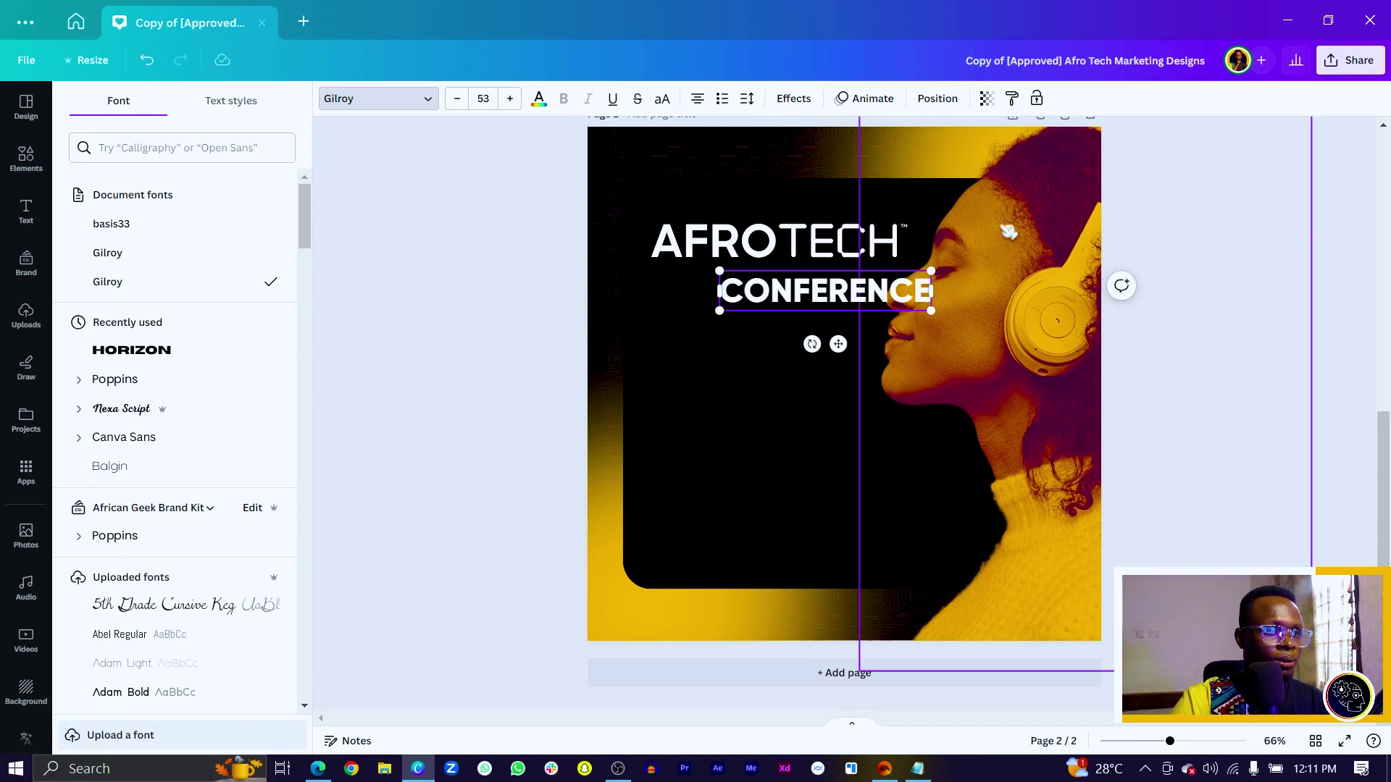
Fit CONFERENCE to the width of the AFROTECH wordmark above it and scale both together, bringing the text to size 65.5
{"action": "left_click_drag", "start_coordinate": [838, 344], "coordinate": [774, 338]}
{"action": "left_click_drag", "start_coordinate": [871, 305], "coordinate": [912, 311]}
{"action": "left_click", "coordinate": [803, 247], "text": "shift"}
{"action": "left_click_drag", "start_coordinate": [808, 248], "coordinate": [789, 248]}
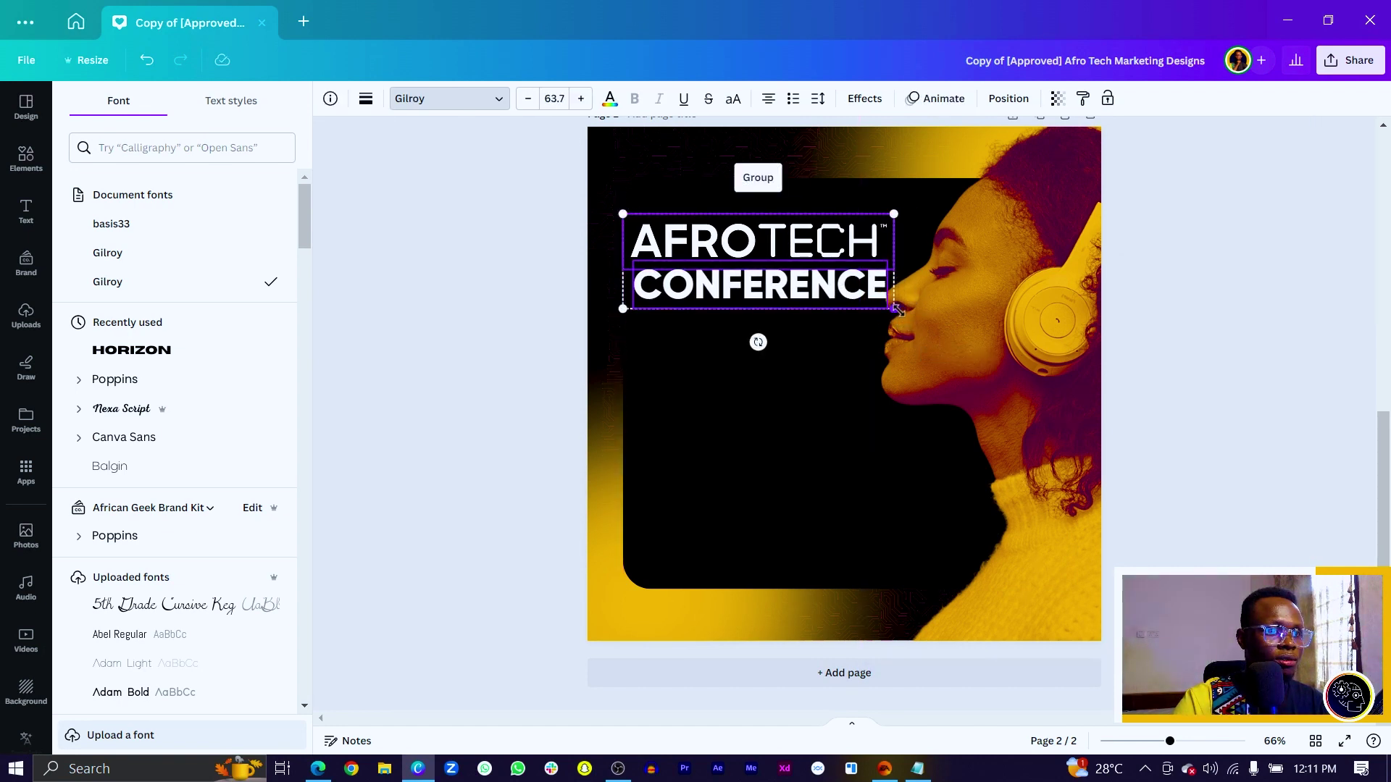
{"action": "left_click_drag", "start_coordinate": [897, 310], "coordinate": [903, 313]}
Add "SCHOLARSHIP" as a second line in the CONFERENCE text box
{"action": "double_click", "coordinate": [882, 283]}
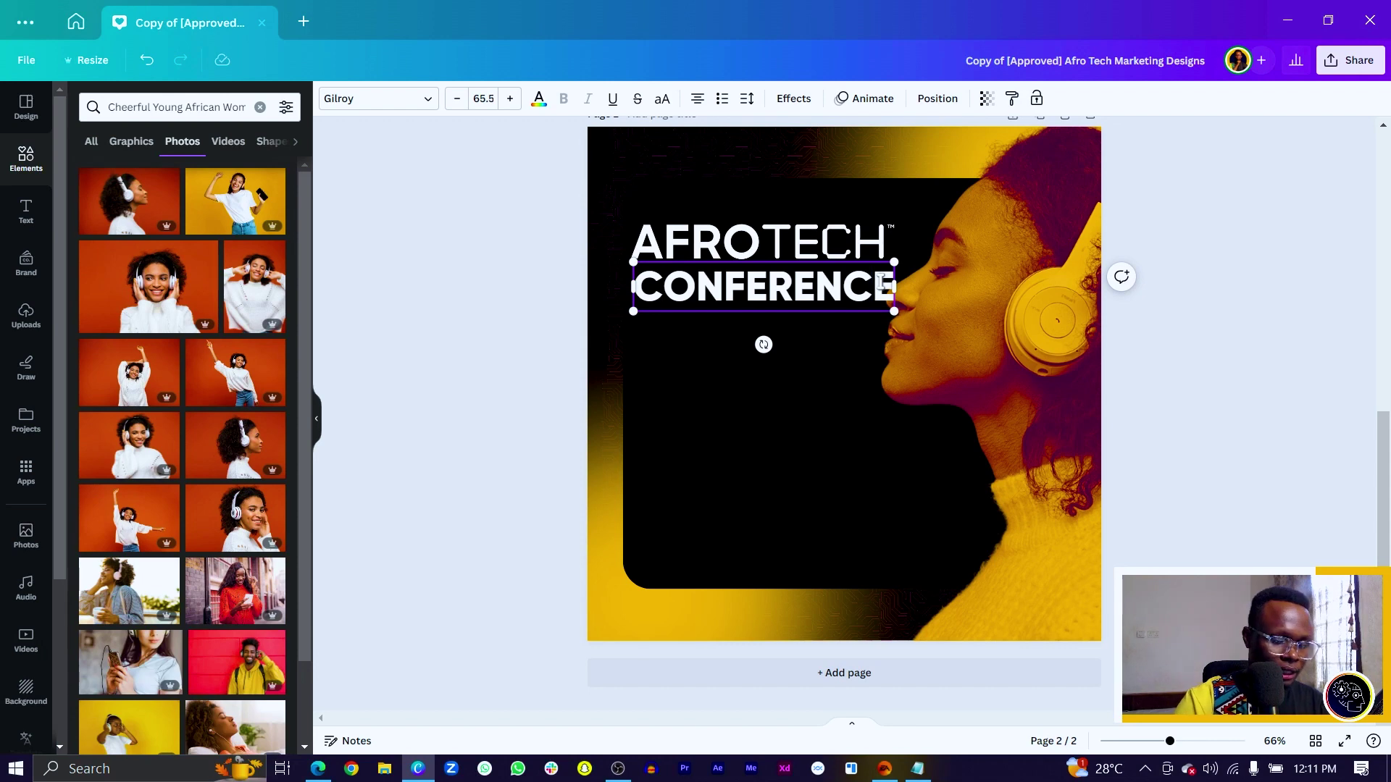
{"action": "type", "text": "SC"}
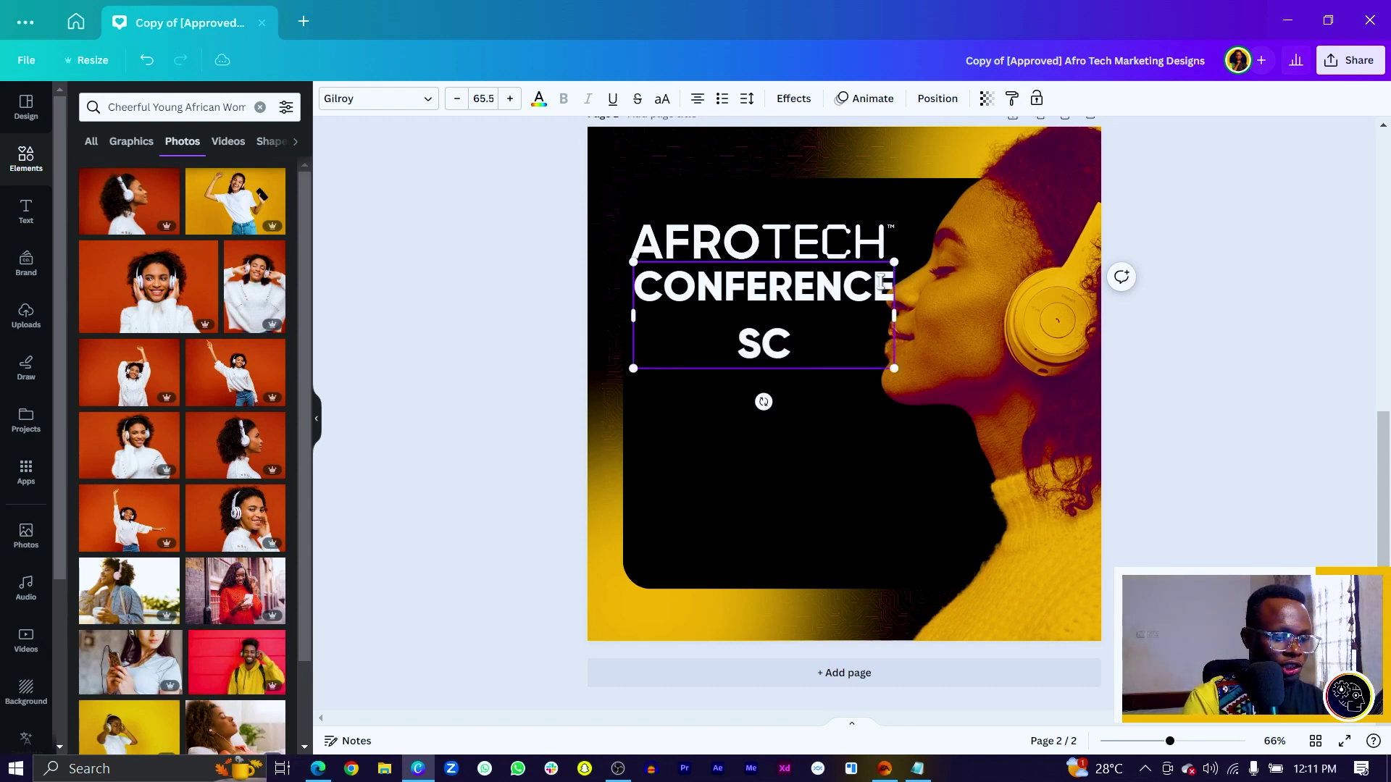
{"action": "type", "text": "HOLARSHIP"}
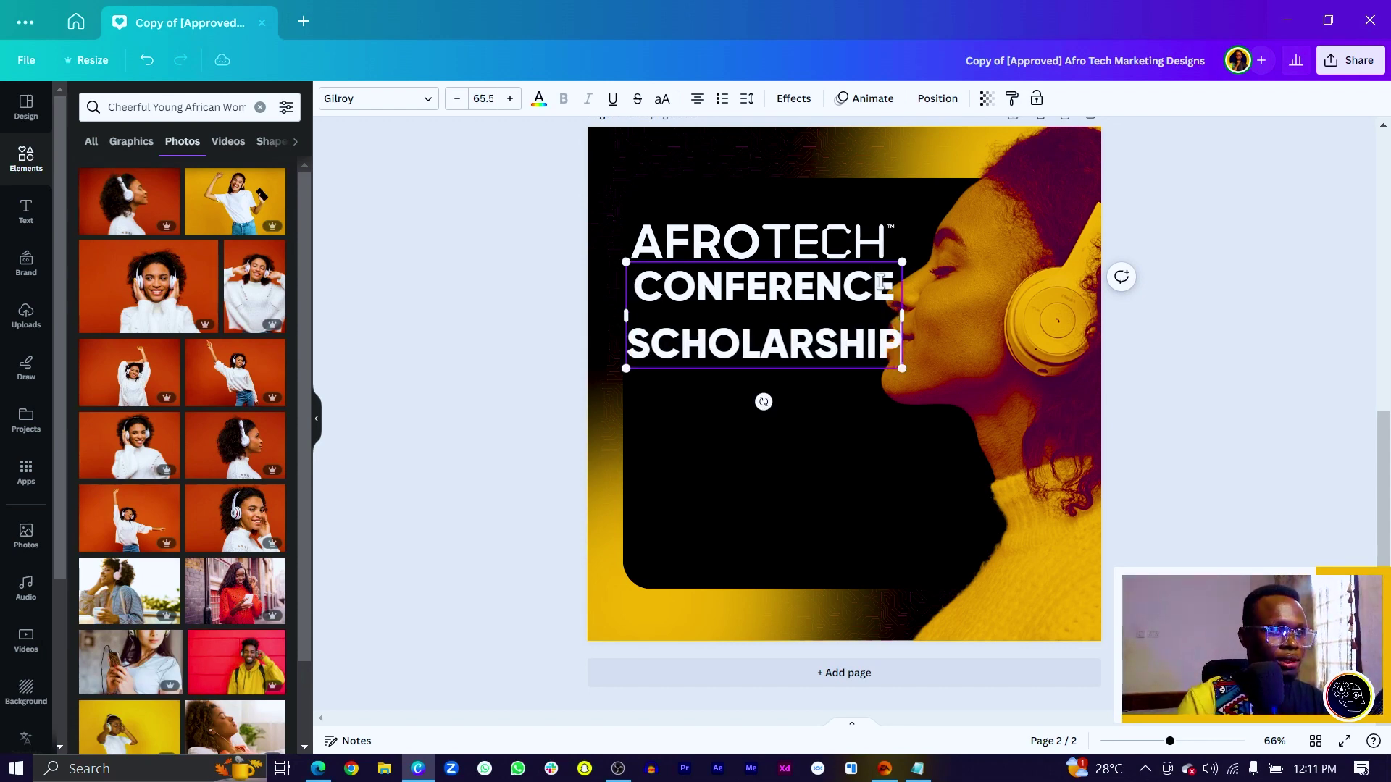
Reduce the CONFERENCE SCHOLARSHIP text's line spacing to 0.84 and left-align it directly under the AFROTECH wordmark
{"action": "key", "text": "ctrl+a"}
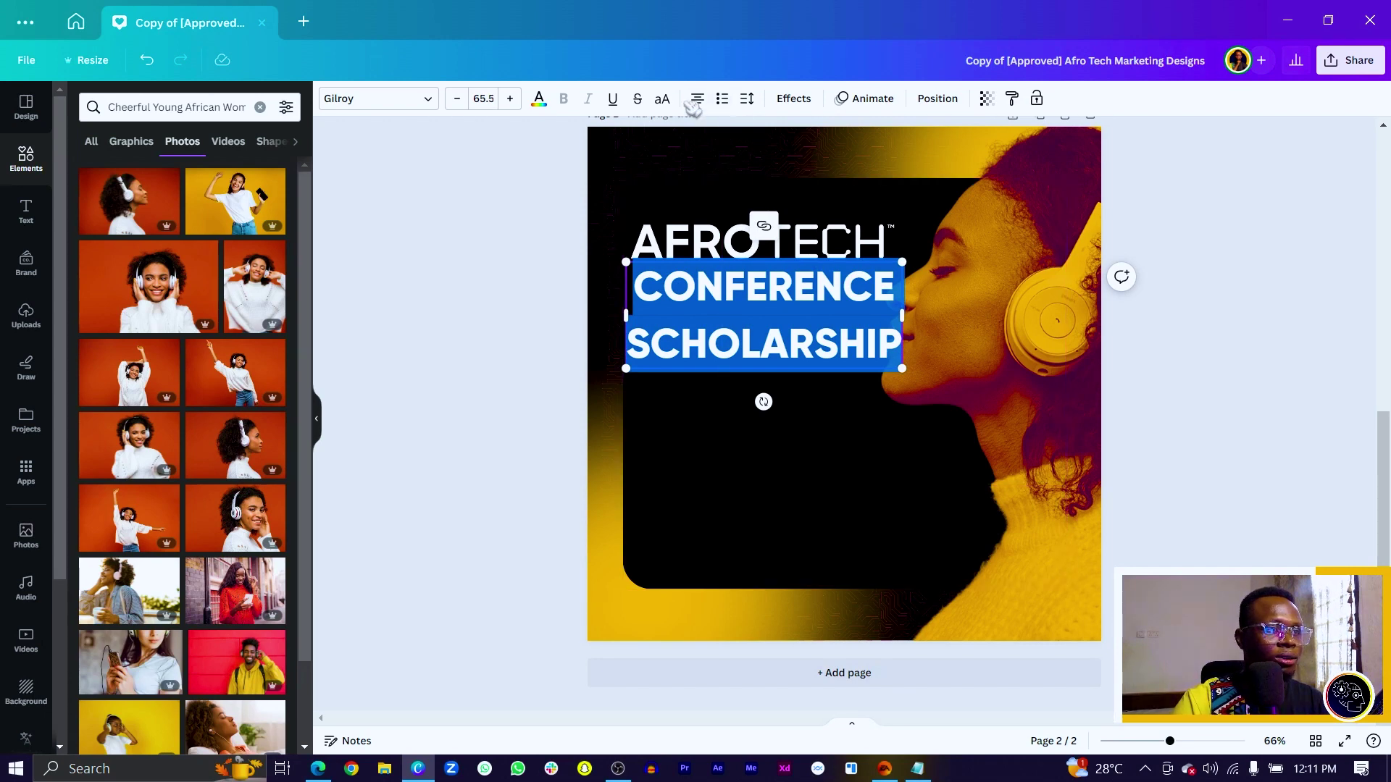
{"action": "left_click", "coordinate": [747, 101]}
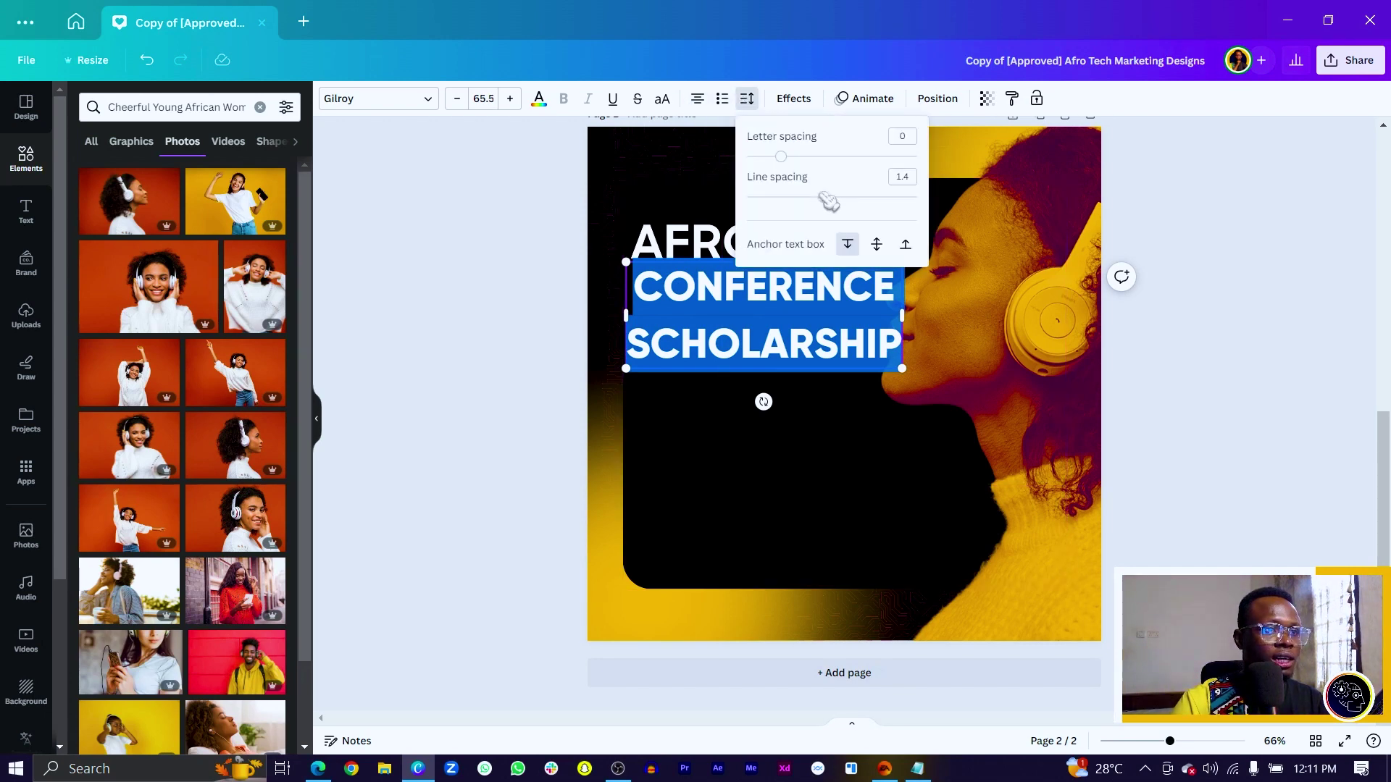
{"action": "left_click_drag", "start_coordinate": [828, 202], "coordinate": [784, 213]}
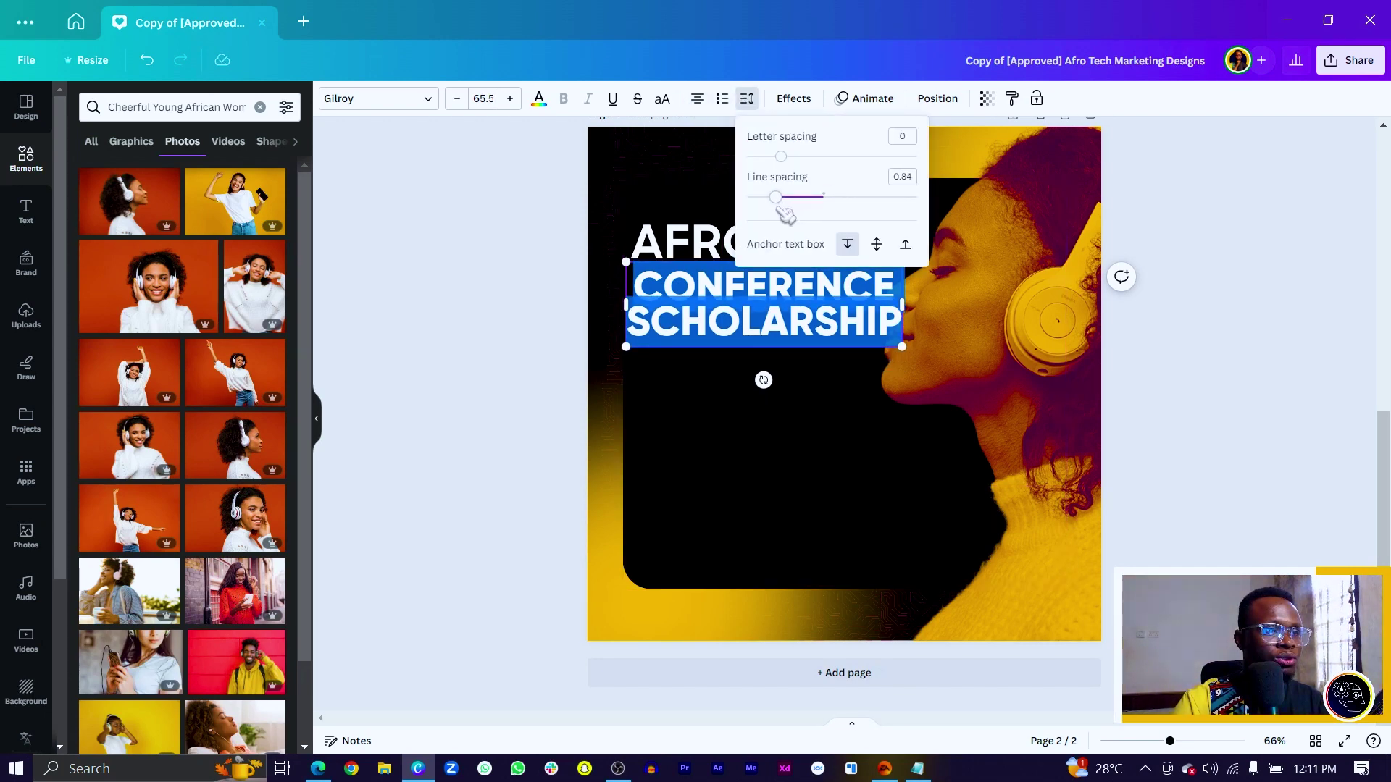
{"action": "left_click", "coordinate": [698, 100]}
{"action": "left_click", "coordinate": [477, 315]}
{"action": "left_click_drag", "start_coordinate": [679, 310], "coordinate": [674, 297]}
Move the woman cutout farther toward the page's right edge and enlarge the wordmark and heading text together
{"action": "left_click_drag", "start_coordinate": [969, 398], "coordinate": [1003, 394]}
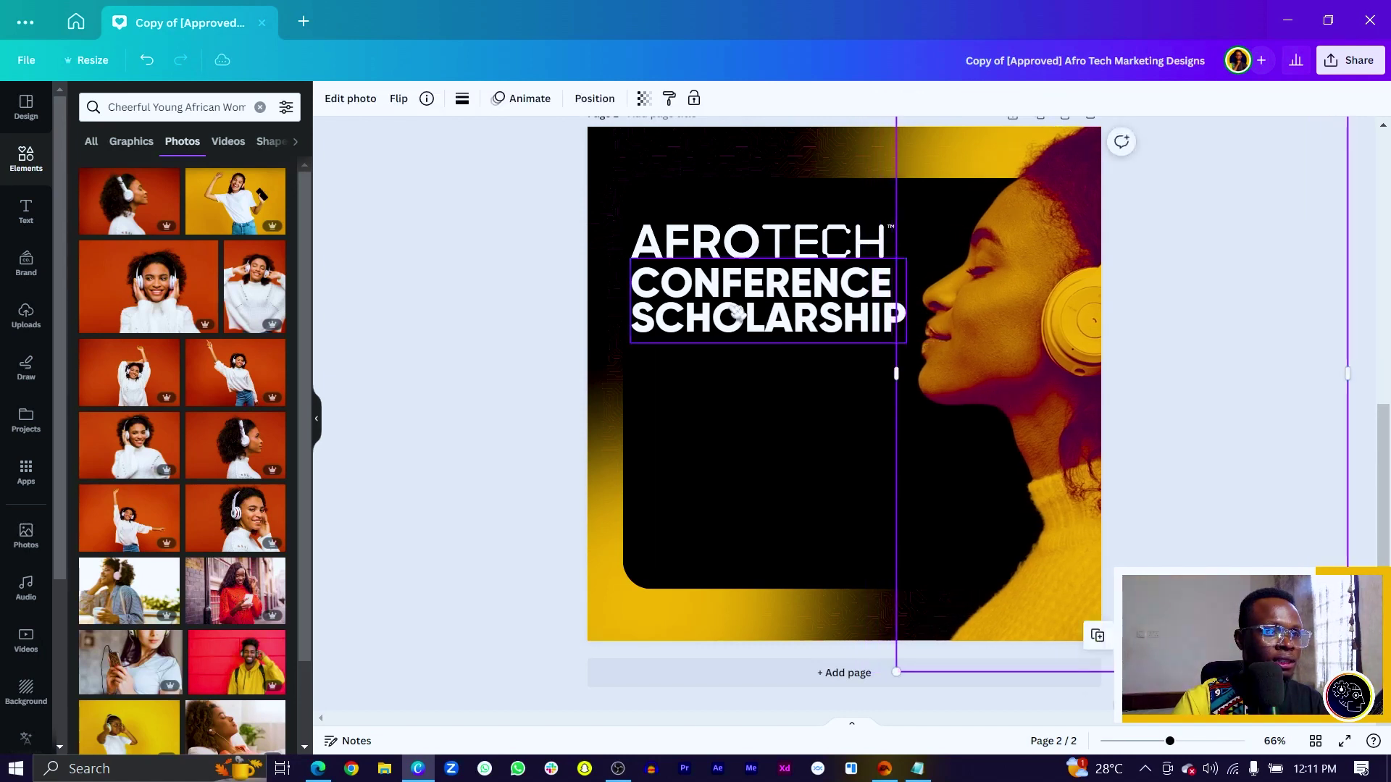
{"action": "left_click", "coordinate": [729, 302]}
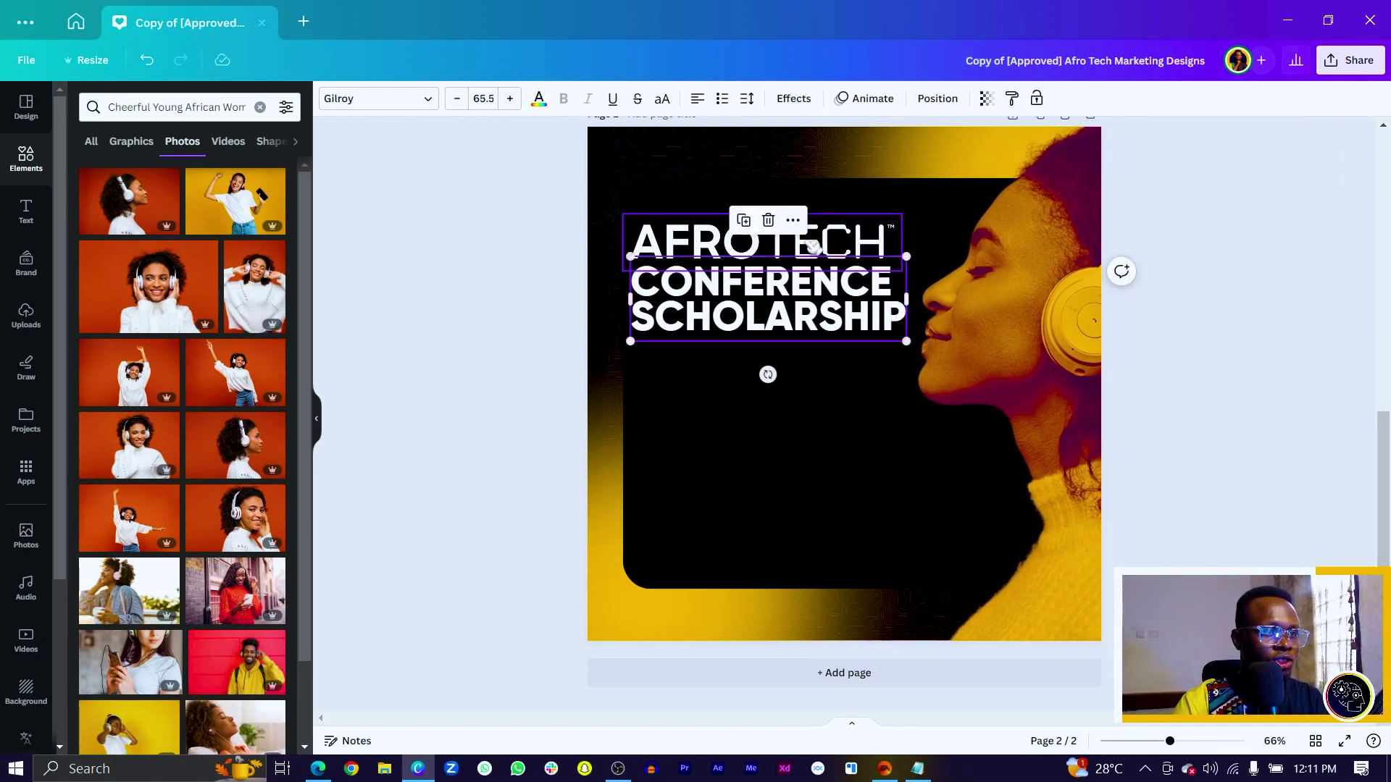
{"action": "left_click", "coordinate": [840, 237], "text": "shift"}
{"action": "left_click_drag", "start_coordinate": [913, 218], "coordinate": [931, 206]}
Shift the rounded black panel slightly toward the page's left edge behind the heading
{"action": "left_click", "coordinate": [668, 559]}
{"action": "left_click_drag", "start_coordinate": [657, 570], "coordinate": [630, 565]}
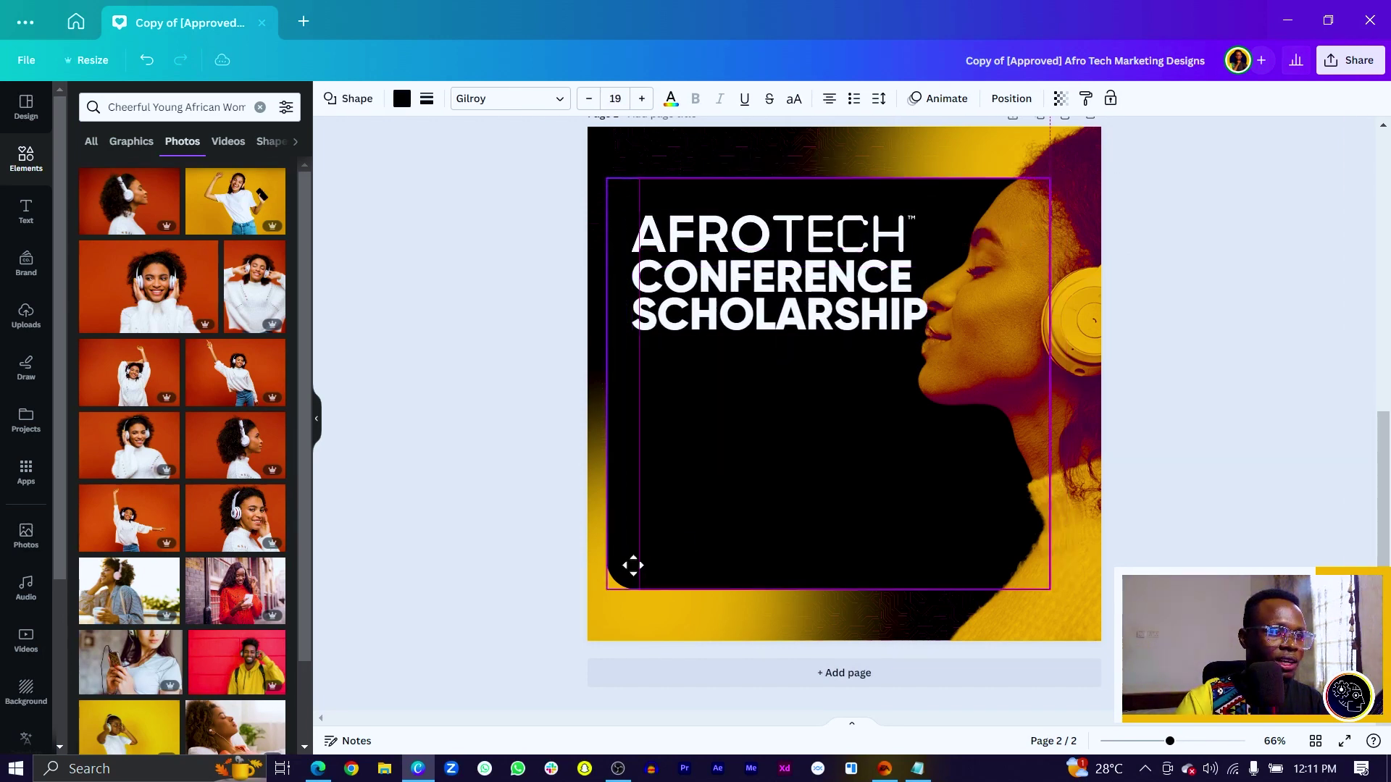
{"action": "left_click", "coordinate": [956, 348]}
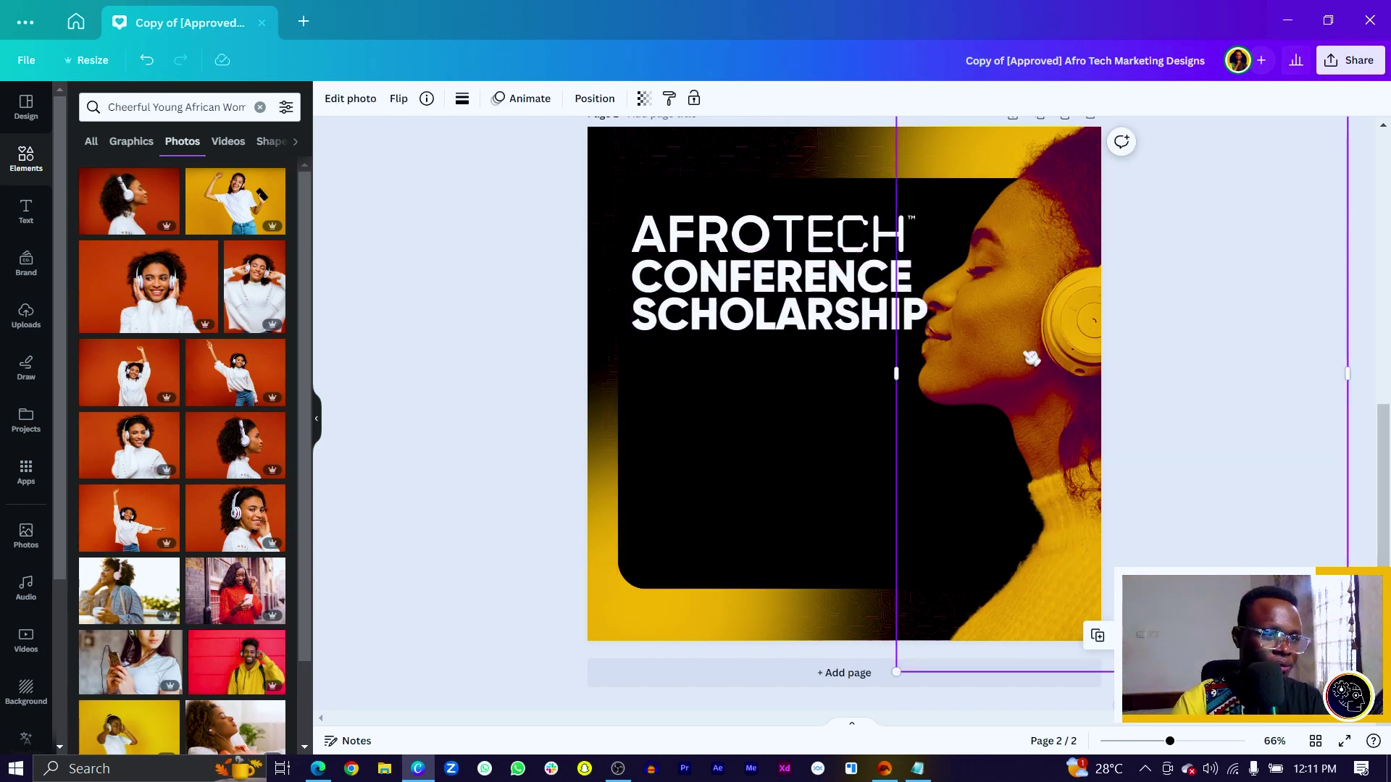
{"action": "left_click", "coordinate": [554, 329]}
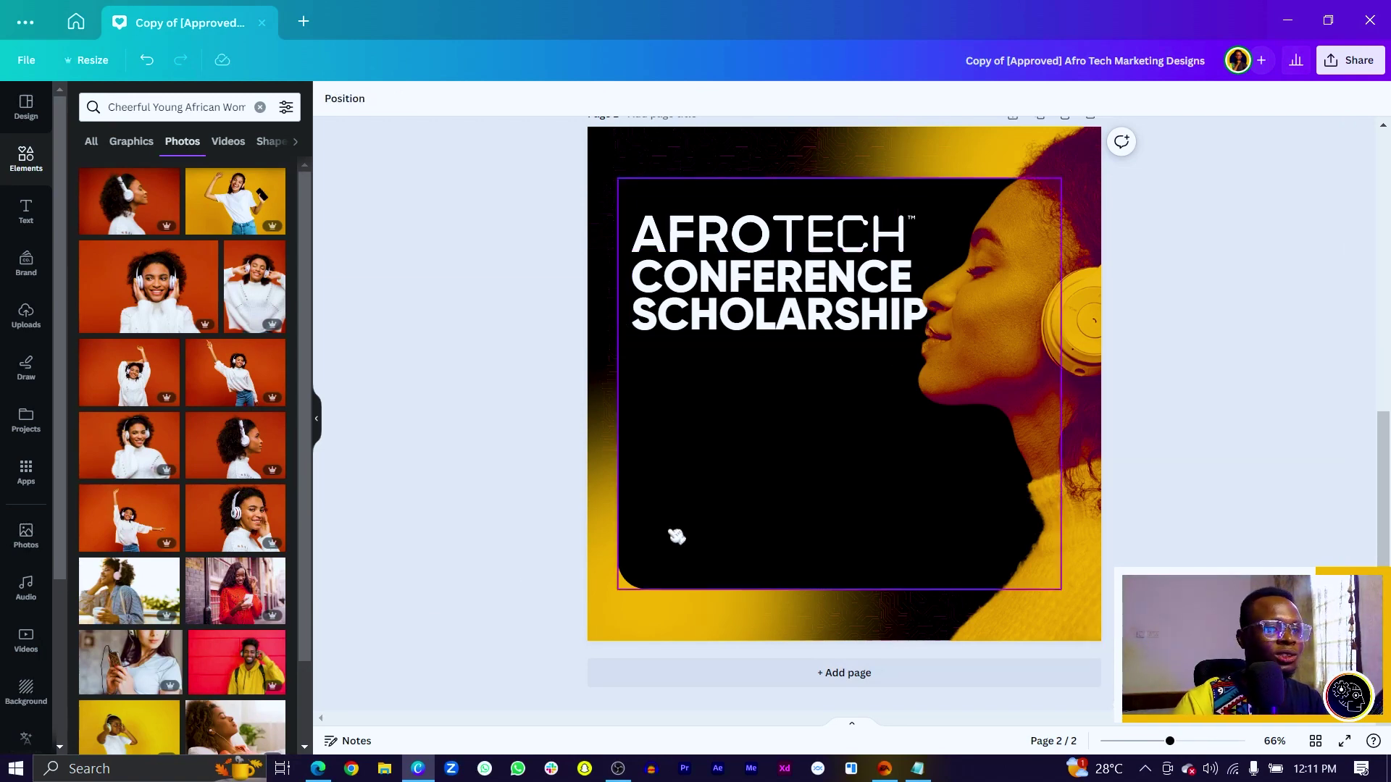
Add a new text box on page 2's black panel, below the CONFERENCE SCHOLARSHIP heading
{"action": "scroll", "coordinate": [663, 544], "scroll_direction": "up", "scroll_amount": 6}
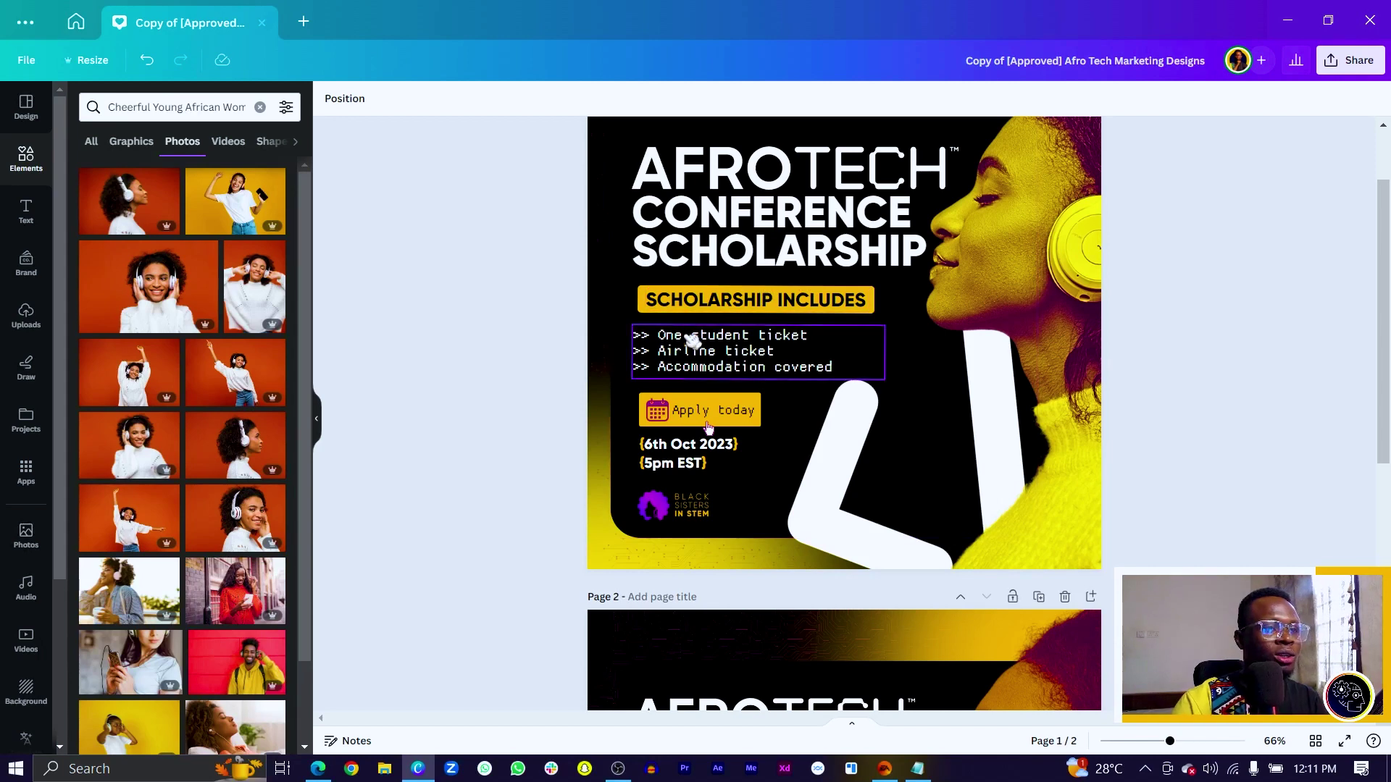
{"action": "scroll", "coordinate": [708, 428], "scroll_direction": "down", "scroll_amount": 6}
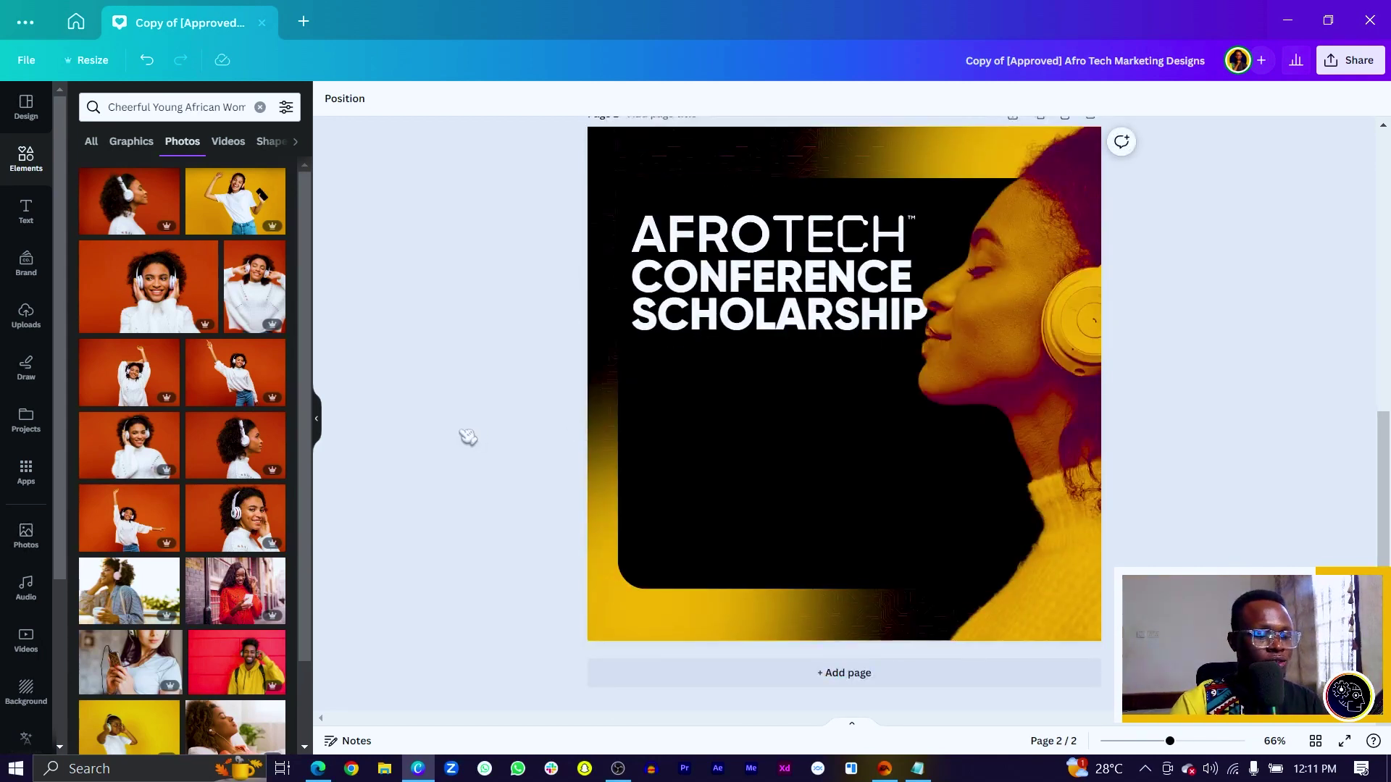
{"action": "key", "text": "t"}
{"action": "left_click_drag", "start_coordinate": [855, 425], "coordinate": [768, 457]}
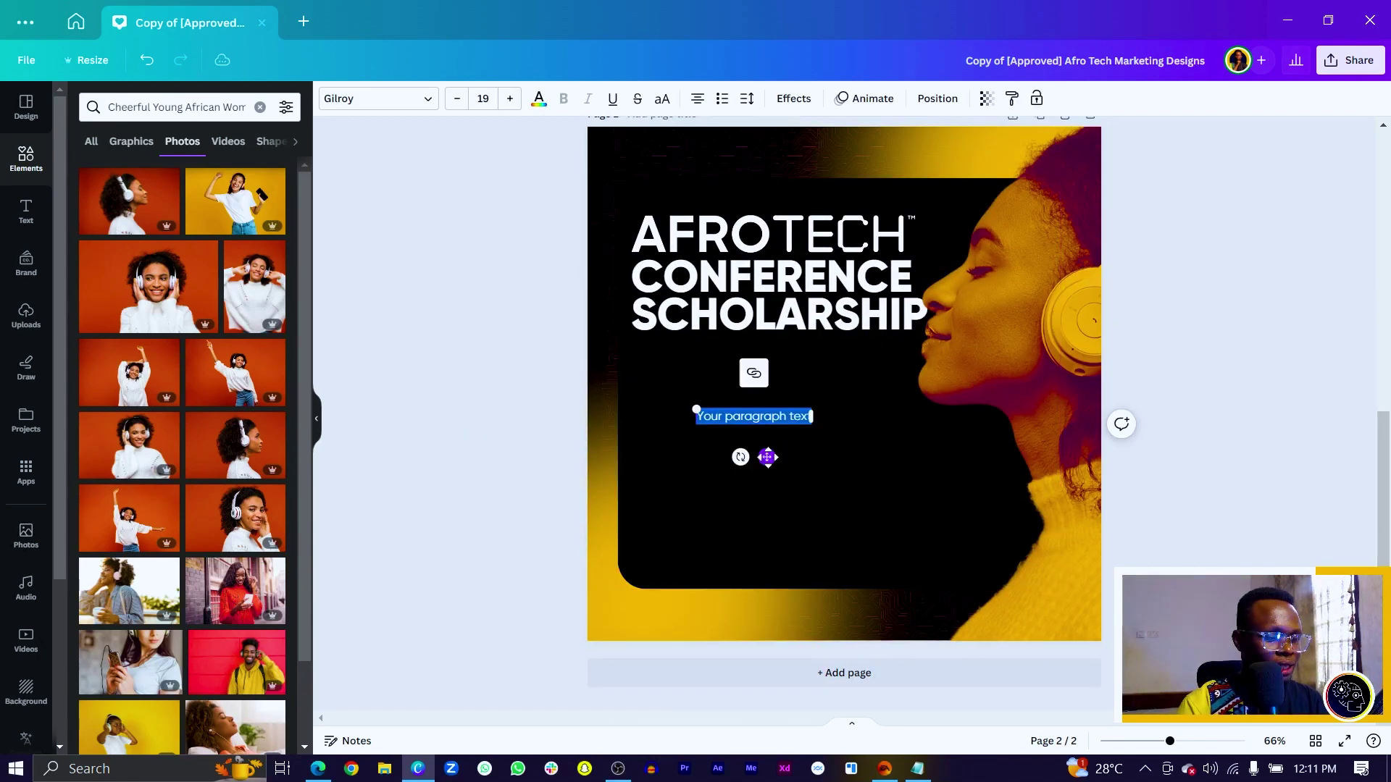
{"action": "key", "text": "Caps_Lock"}
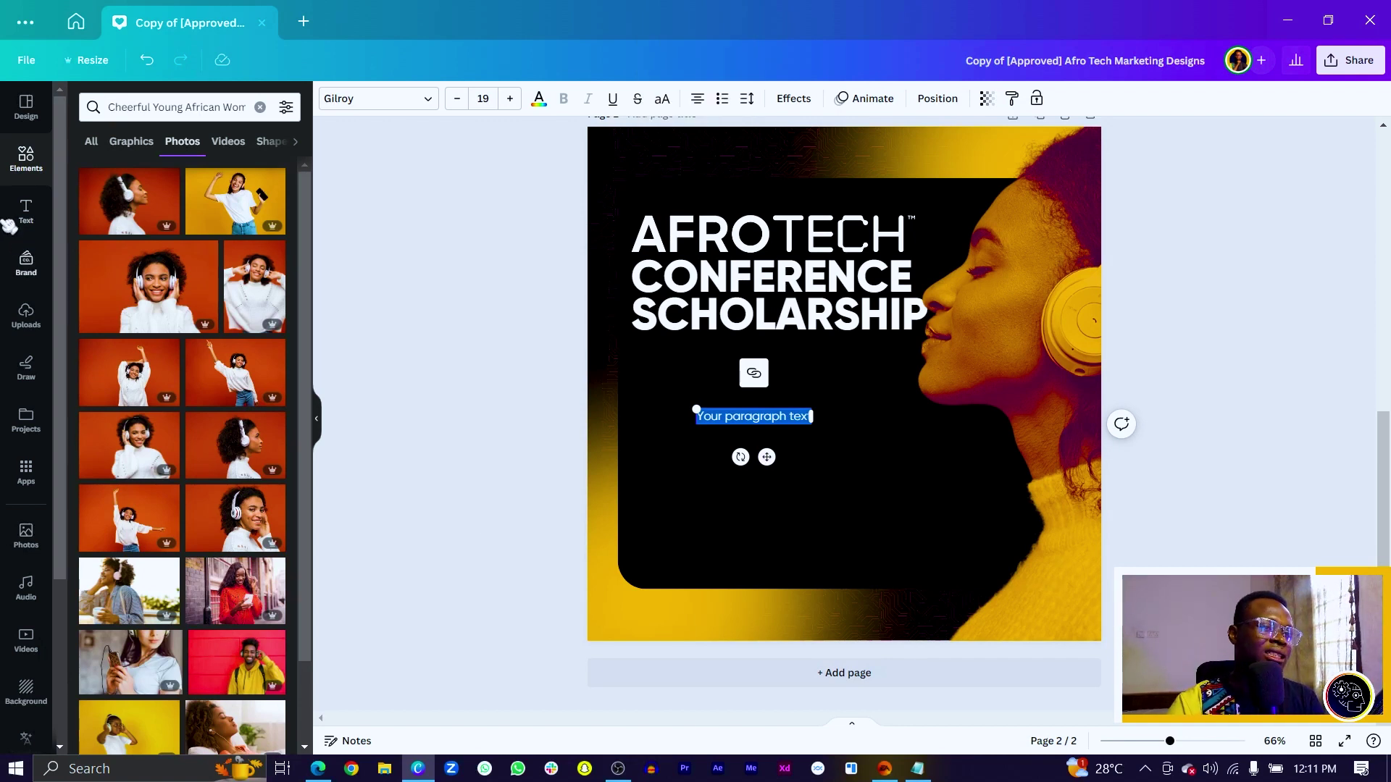
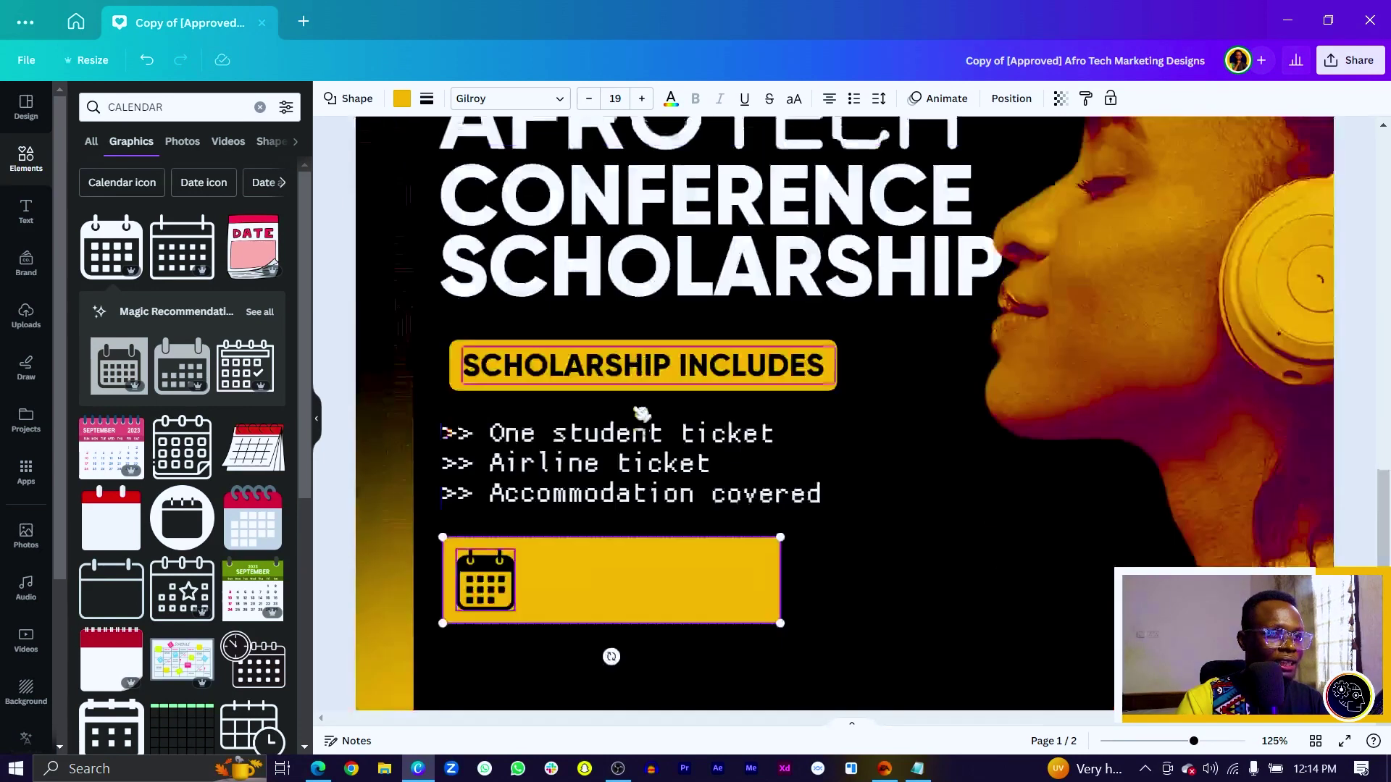
Duplicate the three-line ticket and accommodation list below the original and replace the copy's text with "APPLY TODAY!"
{"action": "scroll", "coordinate": [565, 372], "scroll_direction": "up", "scroll_amount": 5}
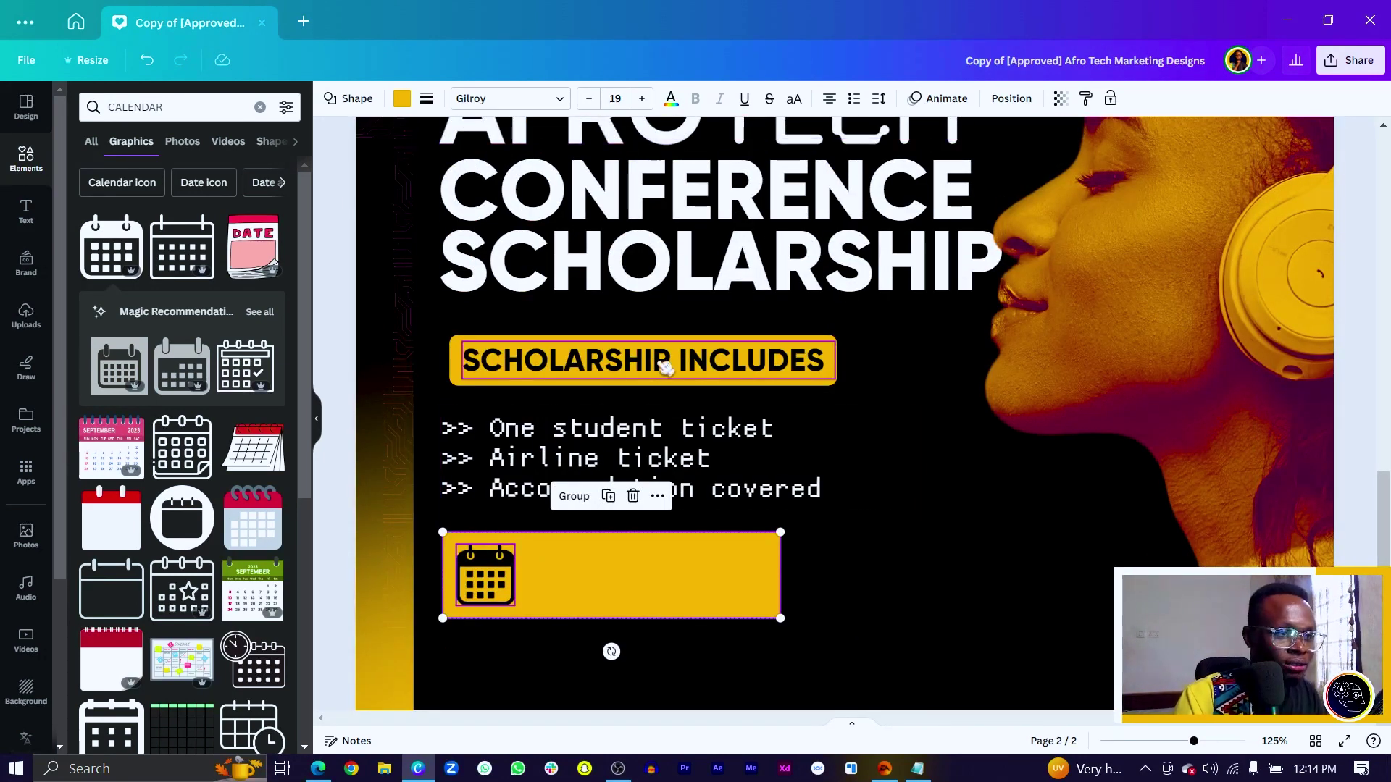
{"action": "left_click", "coordinate": [657, 429]}
{"action": "key", "text": "ctrl+d"}
{"action": "left_click_drag", "start_coordinate": [667, 457], "coordinate": [708, 568]}
{"action": "left_click_drag", "start_coordinate": [487, 534], "coordinate": [694, 568]}
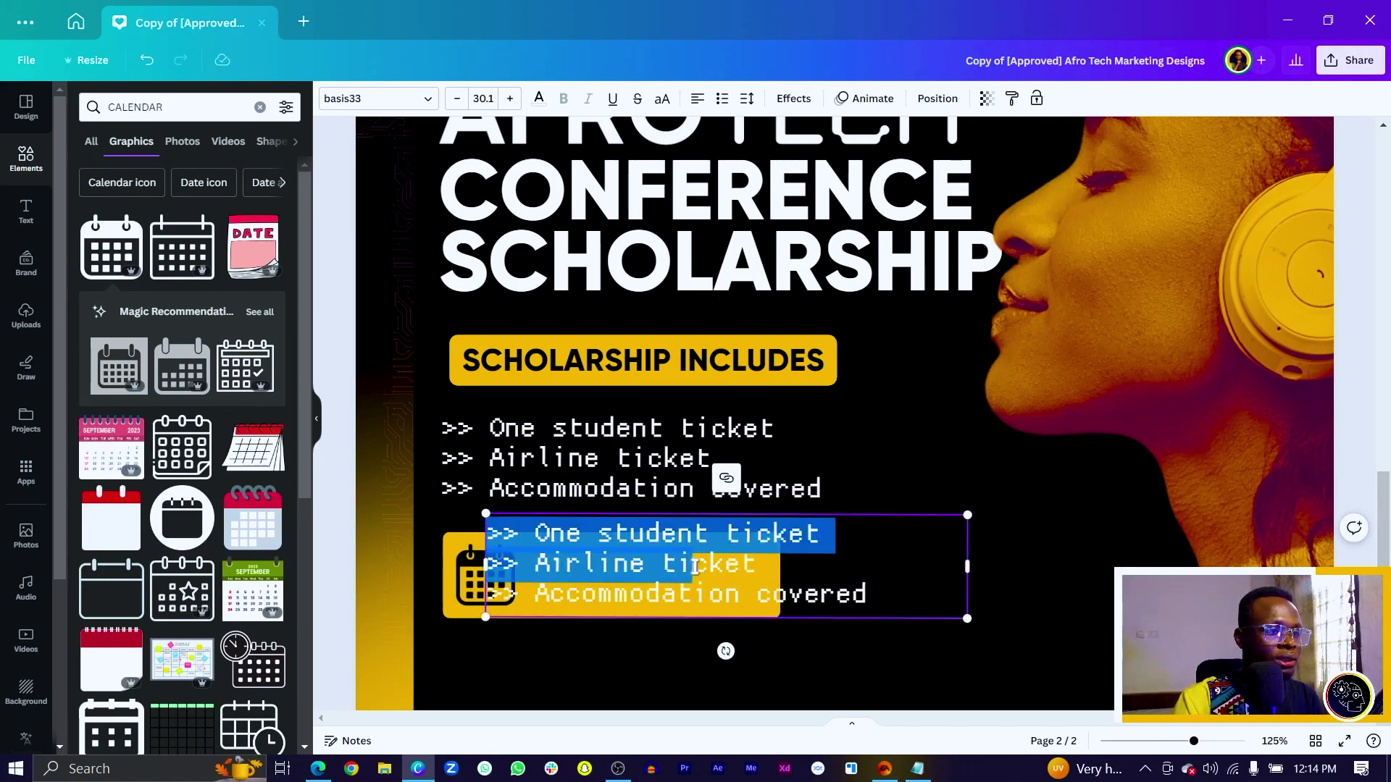
{"action": "key", "text": "ctrl+a"}
{"action": "type", "text": "appl"}
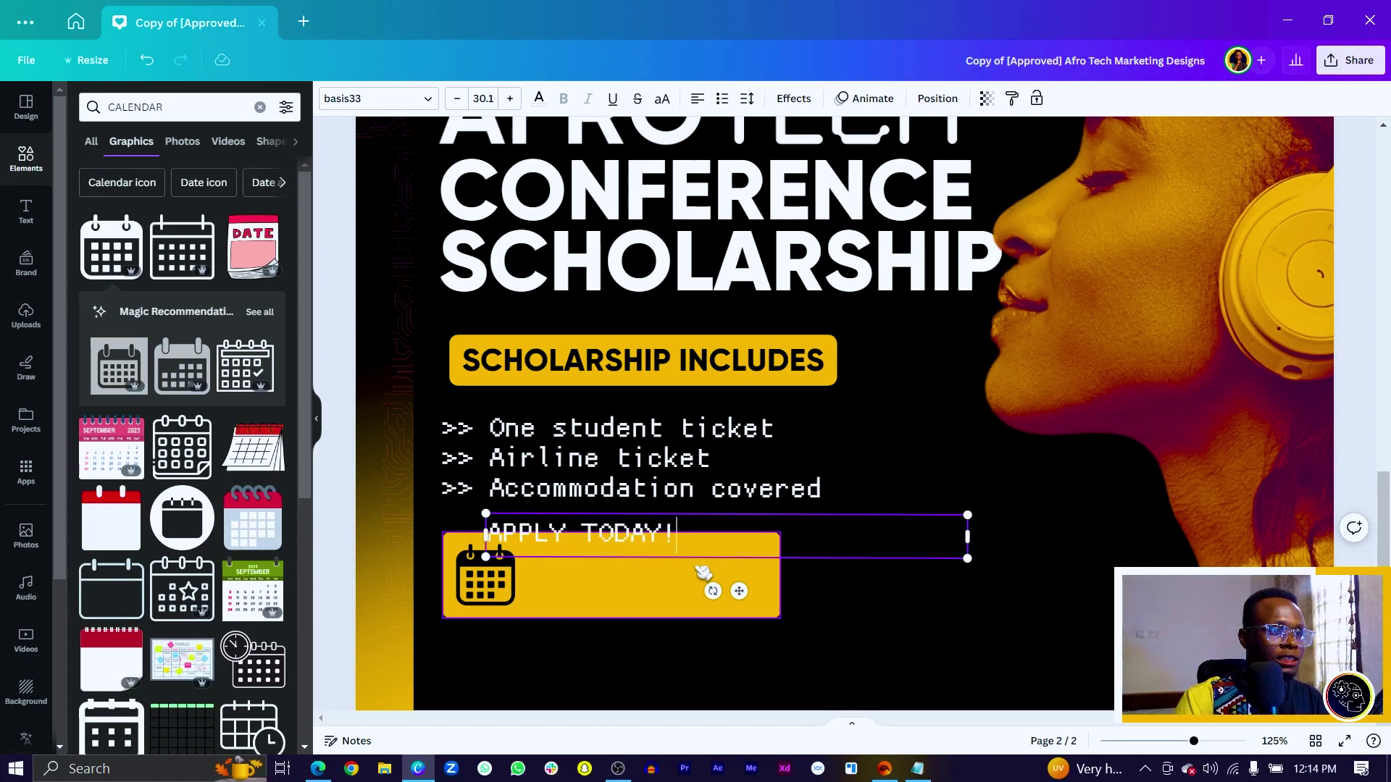
Enlarge the APPLY TODAY! text to about size 40.6 and place it beside the calendar icon on the yellow bar
{"action": "left_click_drag", "start_coordinate": [972, 543], "coordinate": [754, 605]}
{"action": "left_click", "coordinate": [380, 597]}
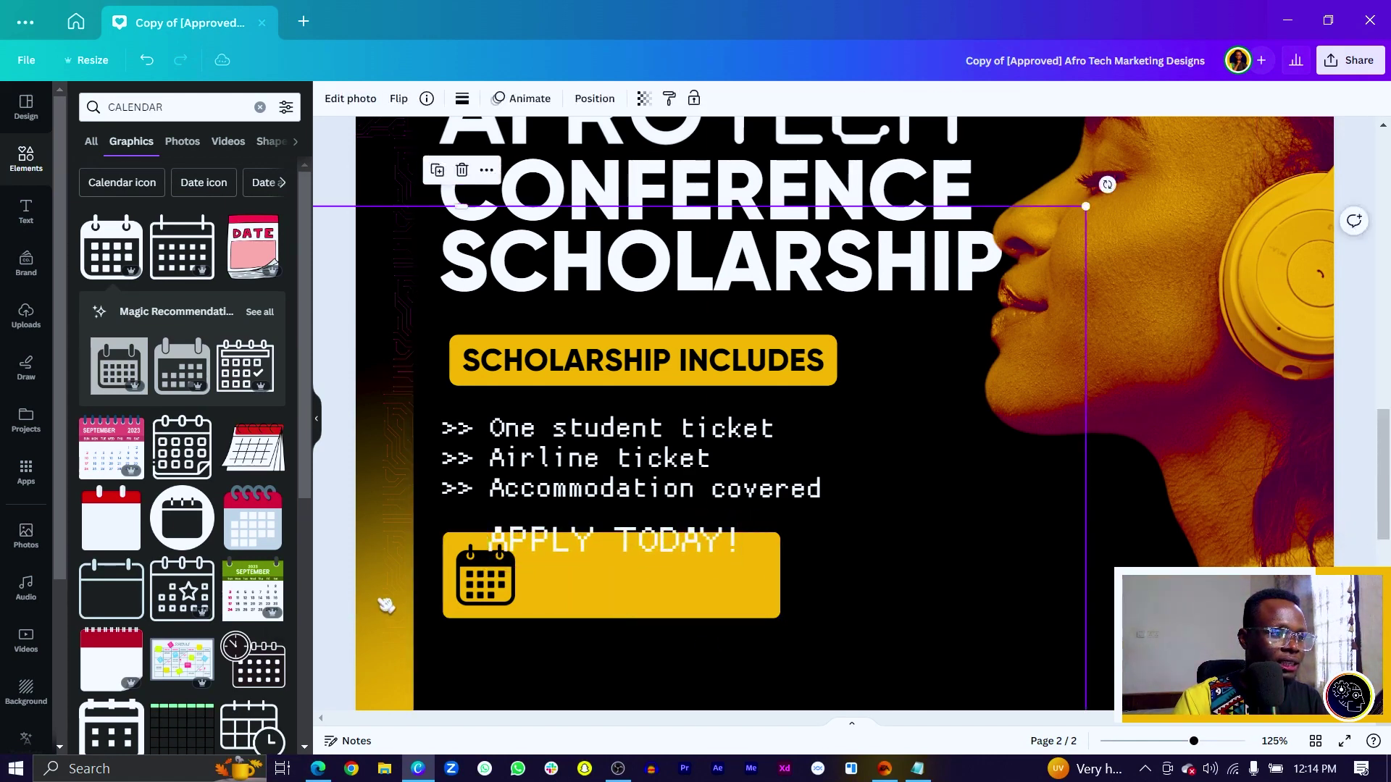
{"action": "left_click_drag", "start_coordinate": [592, 544], "coordinate": [631, 588]}
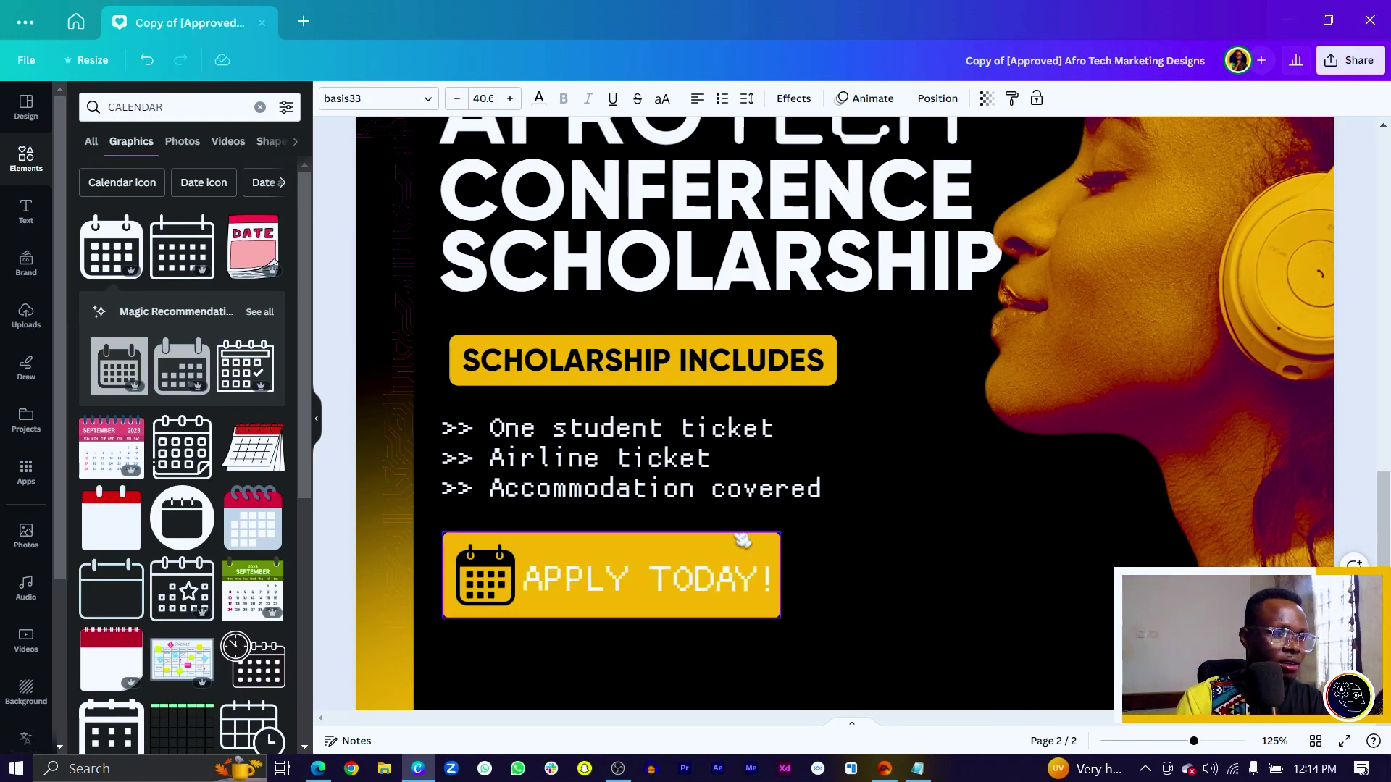
Color the APPLY TODAY! text black and widen the yellow bar slightly so it encloses the text
{"action": "left_click", "coordinate": [641, 574]}
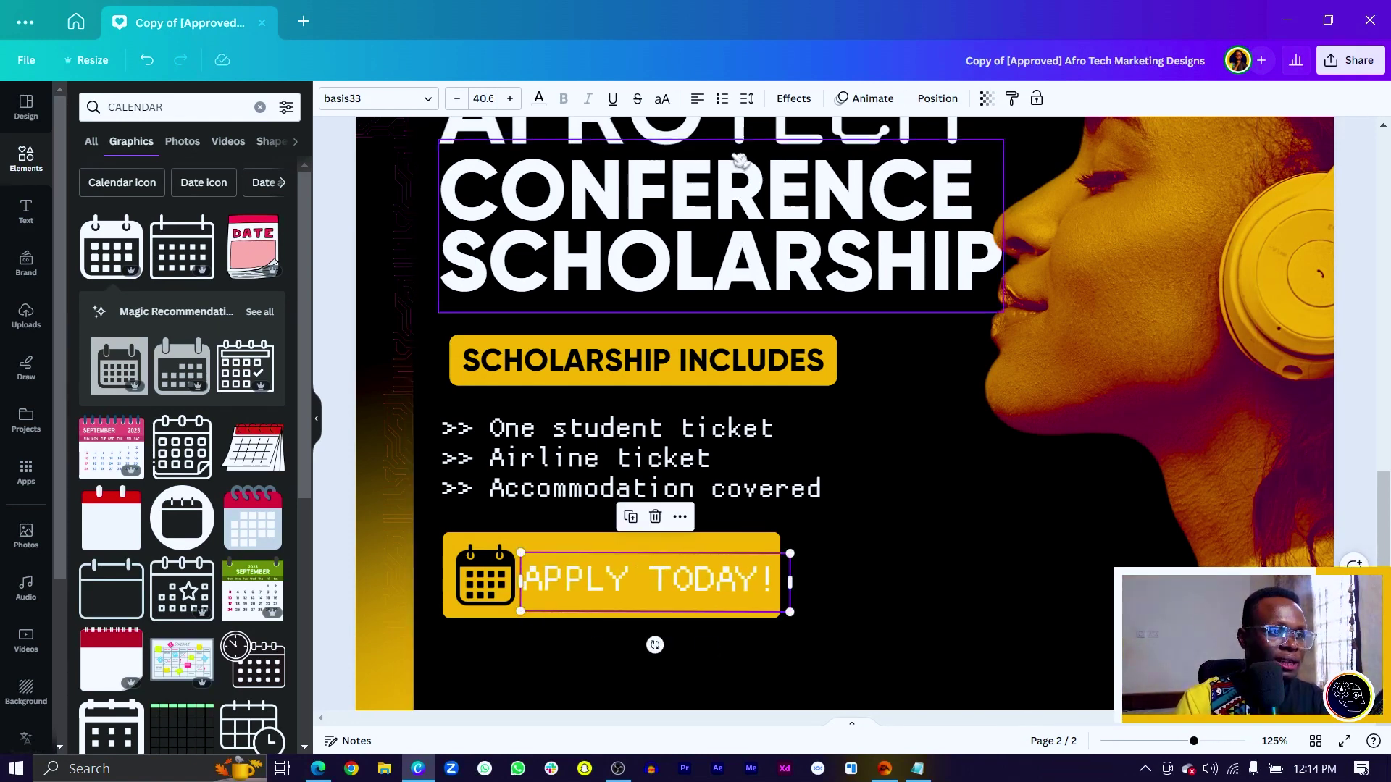
{"action": "left_click", "coordinate": [539, 97]}
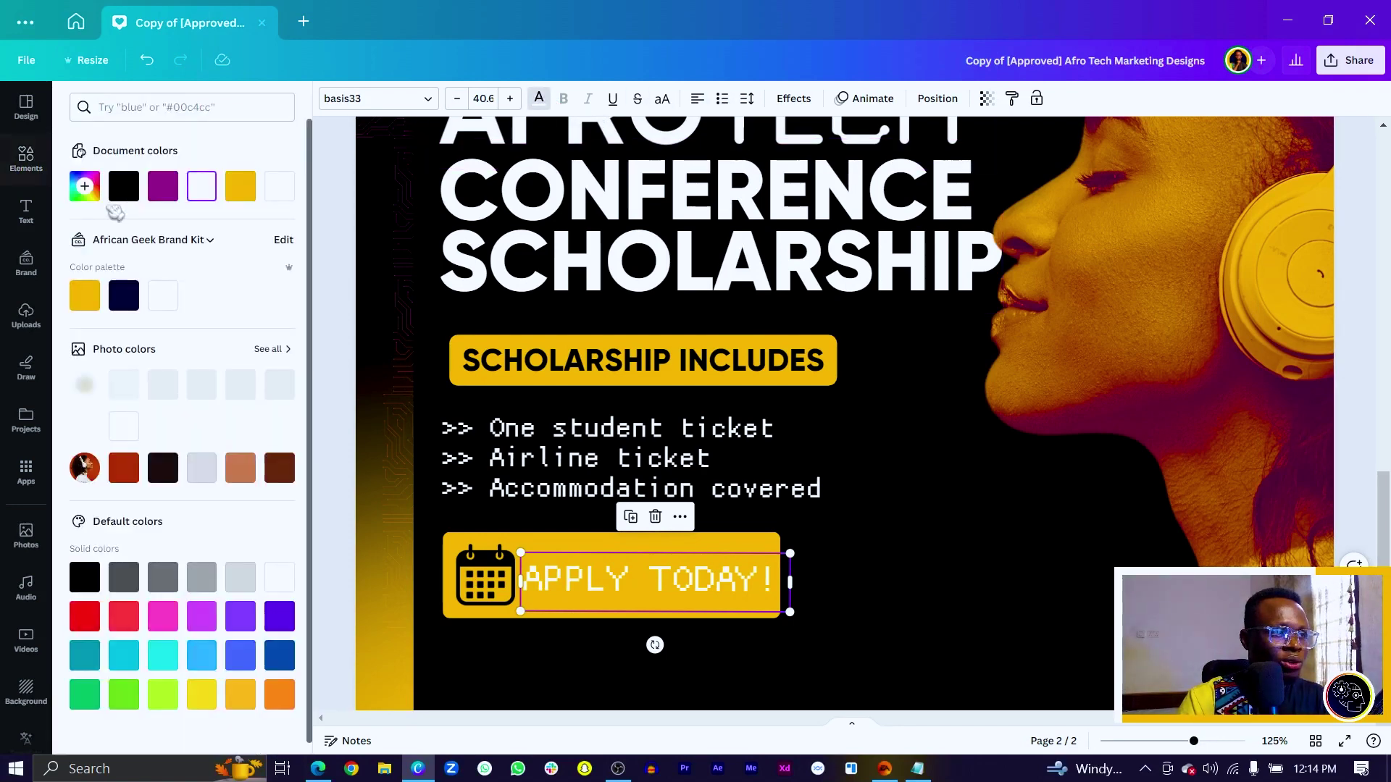
{"action": "left_click", "coordinate": [124, 187]}
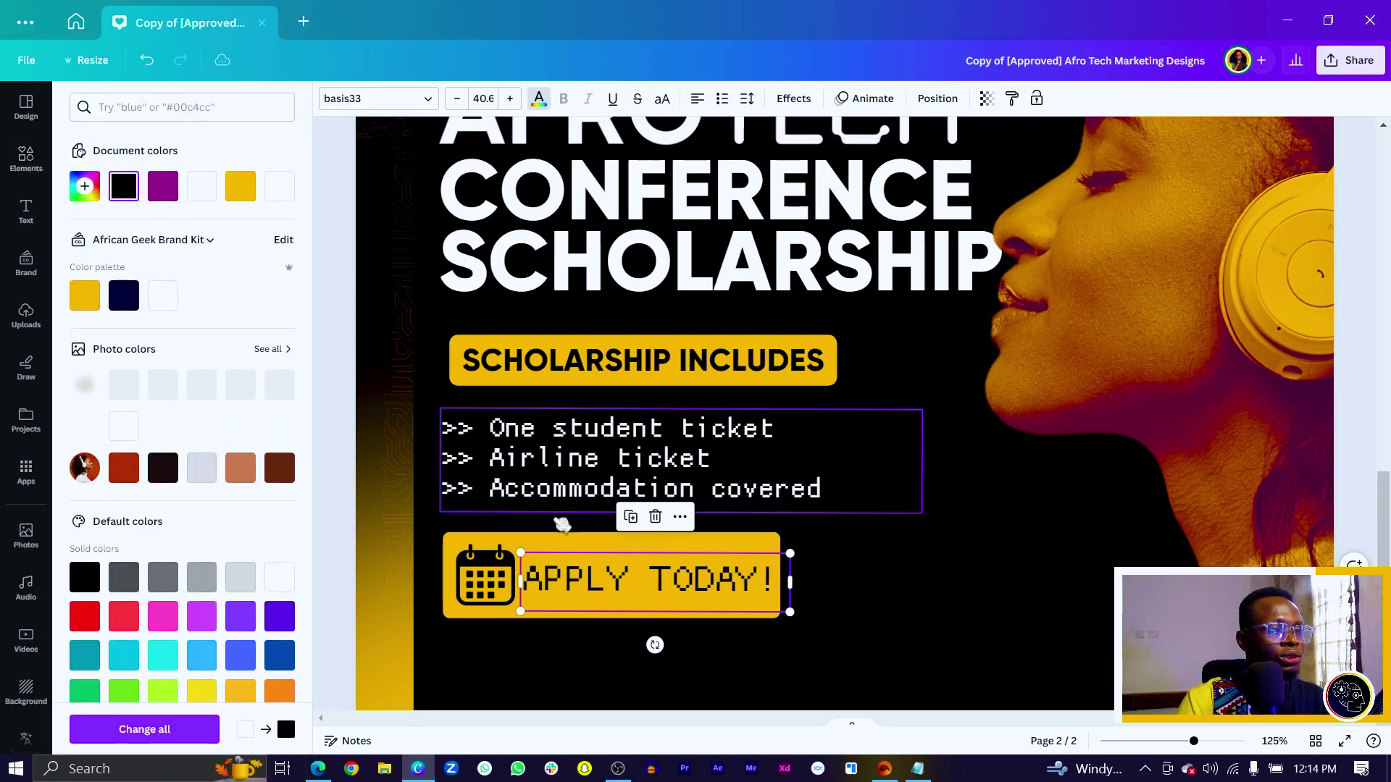
{"action": "left_click", "coordinate": [794, 577]}
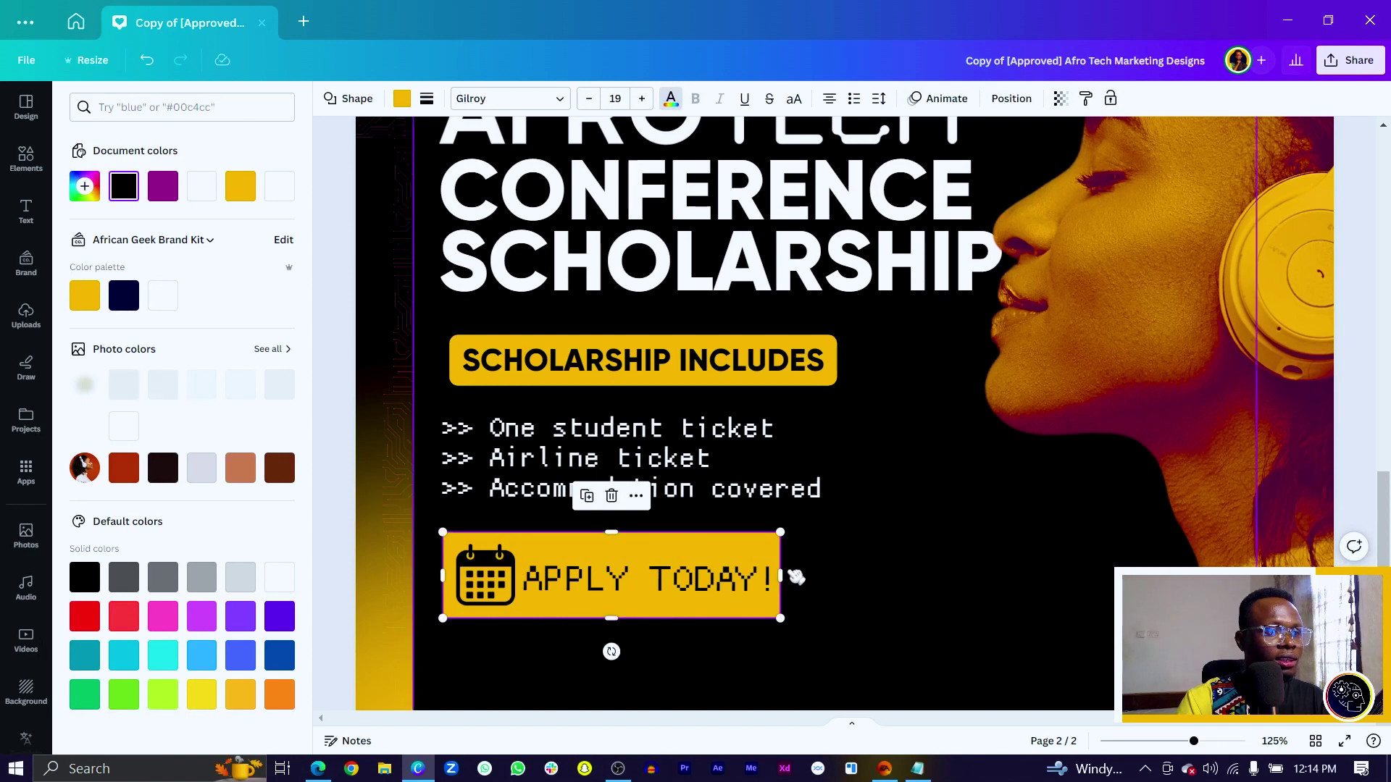
{"action": "left_click_drag", "start_coordinate": [794, 578], "coordinate": [802, 577]}
{"action": "left_click", "coordinate": [725, 579]}
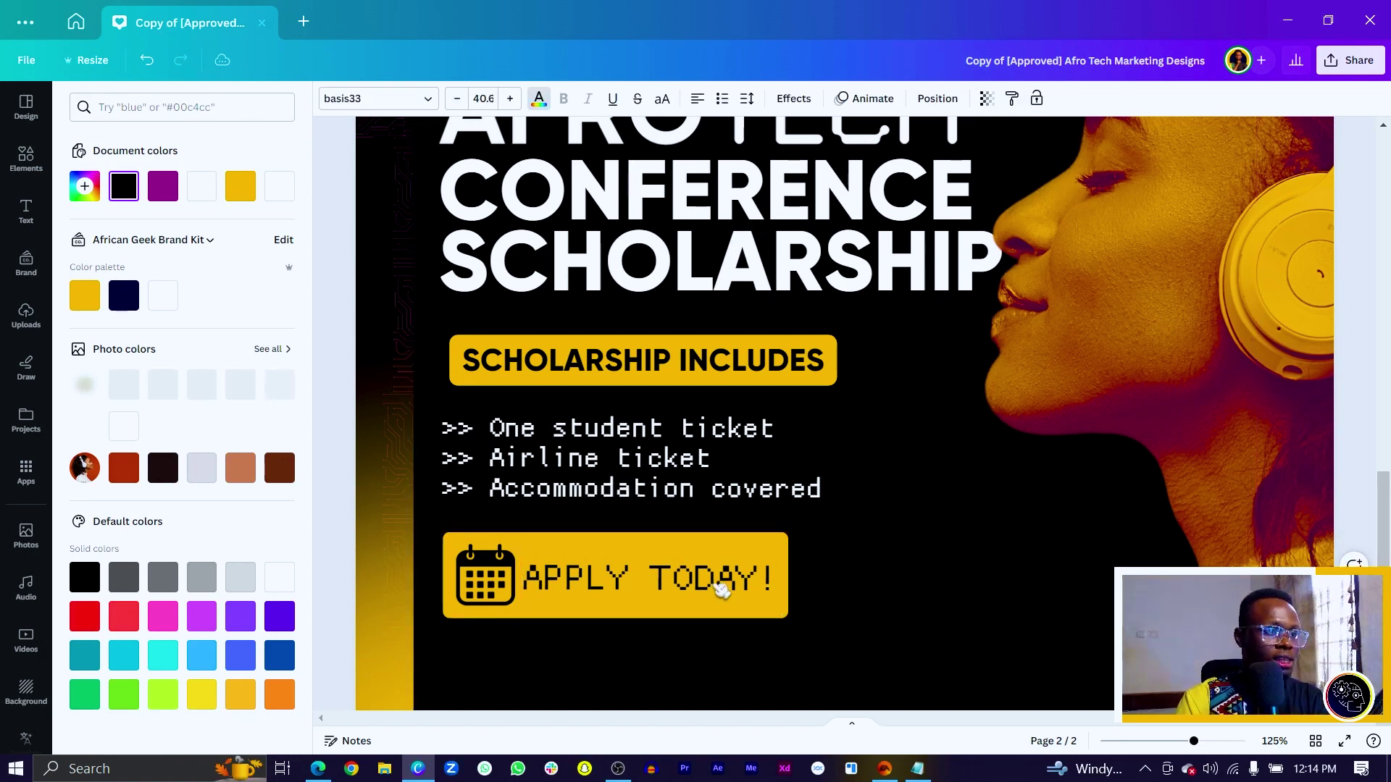
Scale the yellow bar, calendar icon and APPLY TODAY! text down together to about 290 wide and align them under the list
{"action": "scroll", "coordinate": [701, 596], "scroll_direction": "down", "scroll_amount": 5}
{"action": "scroll", "coordinate": [702, 596], "scroll_direction": "up", "scroll_amount": 4}
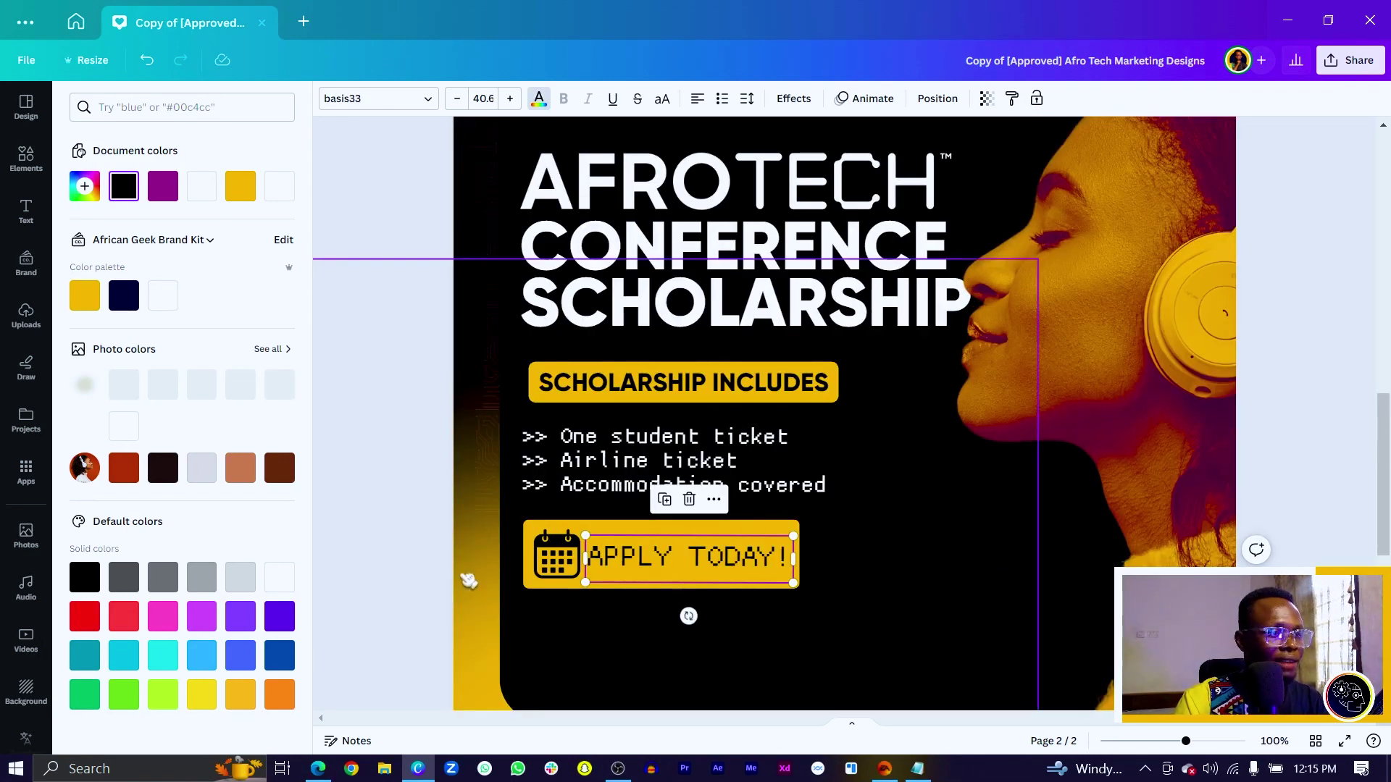
{"action": "left_click", "coordinate": [638, 533]}
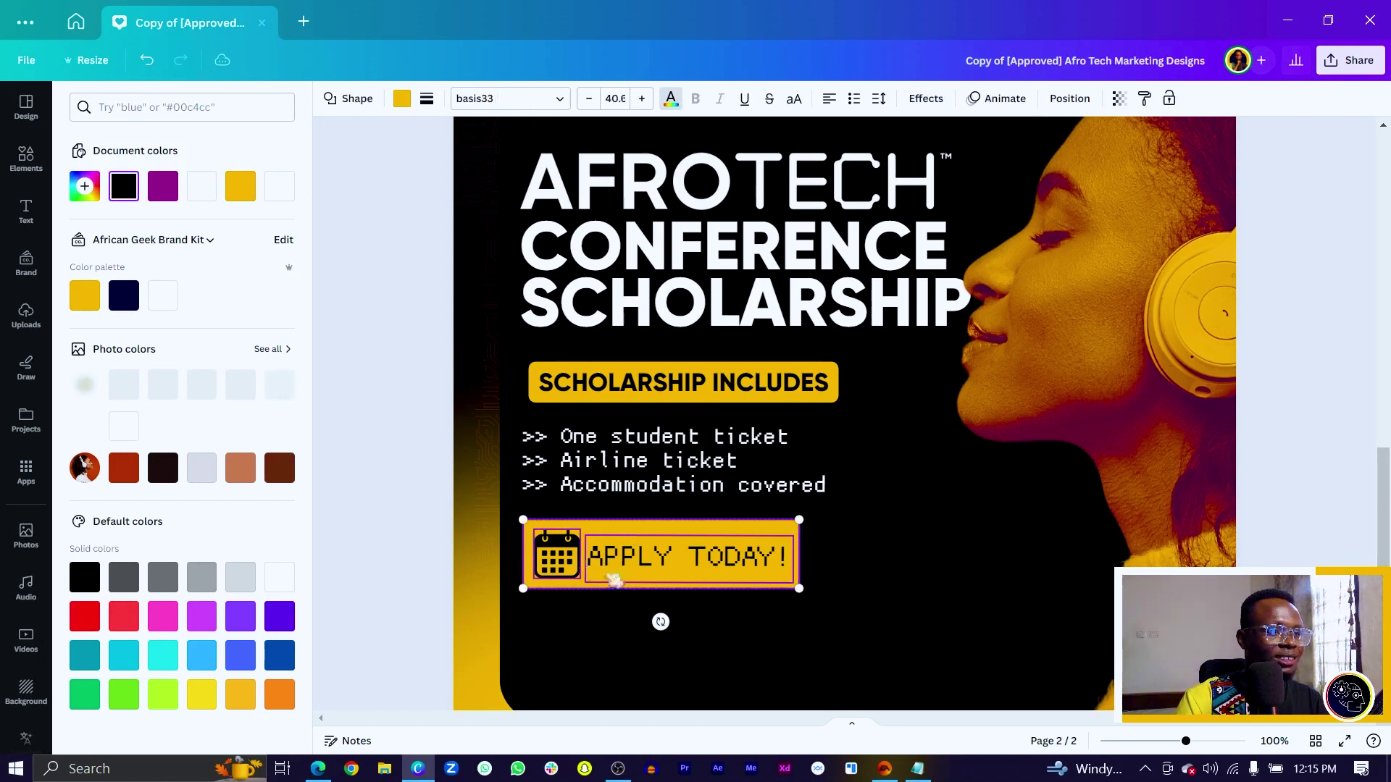
{"action": "left_click_drag", "start_coordinate": [796, 599], "coordinate": [732, 589]}
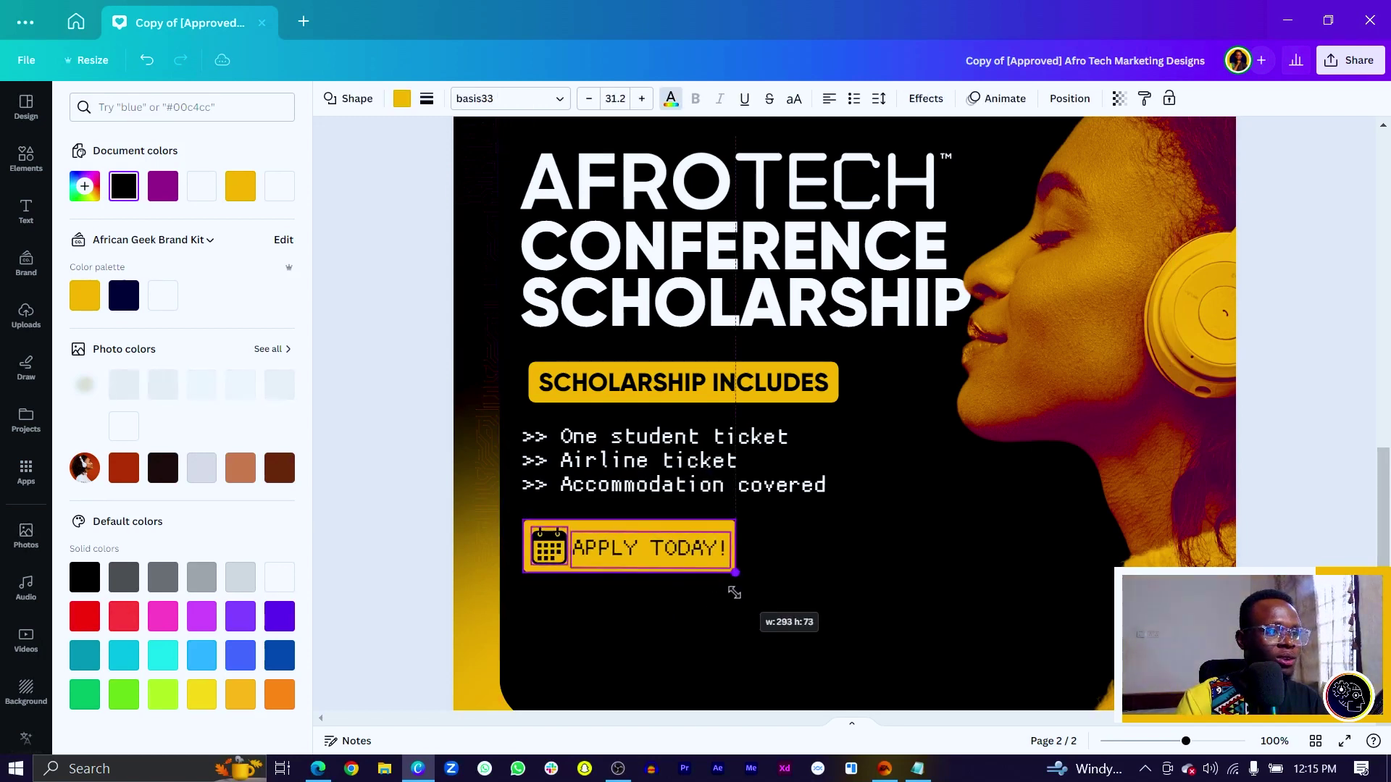
{"action": "mouse_move", "coordinate": [619, 560]}
{"action": "left_mouse_down"}
{"action": "mouse_move", "coordinate": [634, 569]}
{"action": "mouse_move", "coordinate": [624, 561]}
{"action": "left_mouse_up"}
{"action": "left_click", "coordinate": [409, 603]}
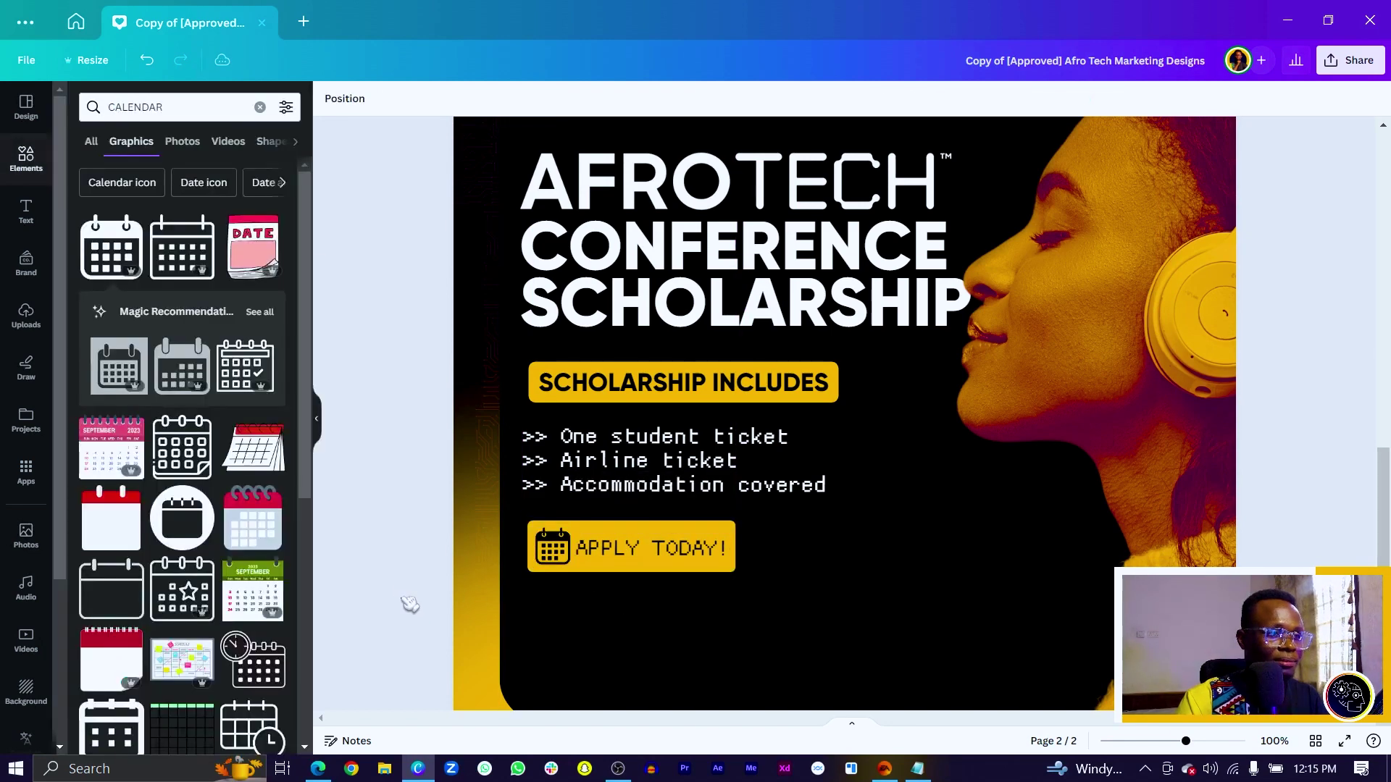
{"action": "double_click", "coordinate": [611, 554]}
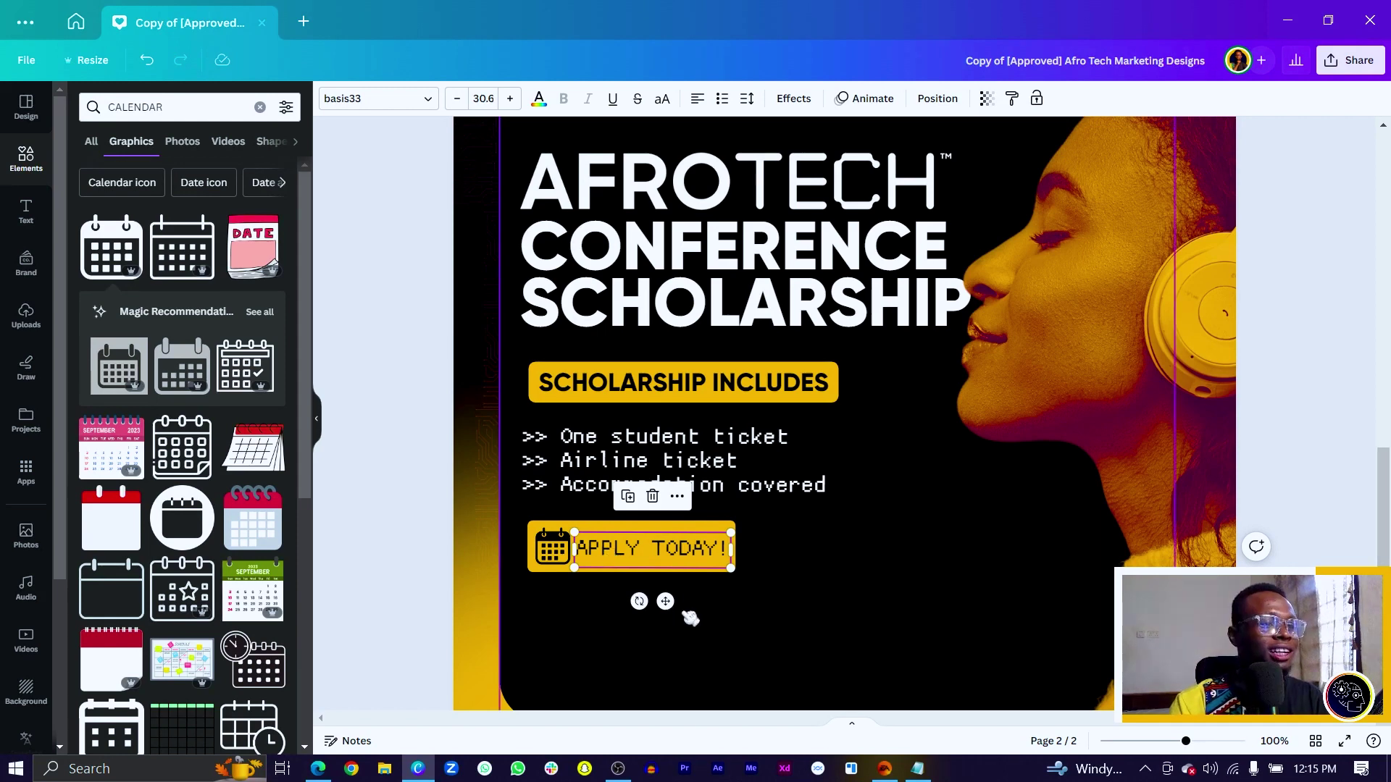
Search the graphics for "CURSOR", insert the pixelated hand pointer, and shrink it onto the APPLY TODAY! bar
{"action": "left_click", "coordinate": [190, 108]}
{"action": "type", "text": "C"}
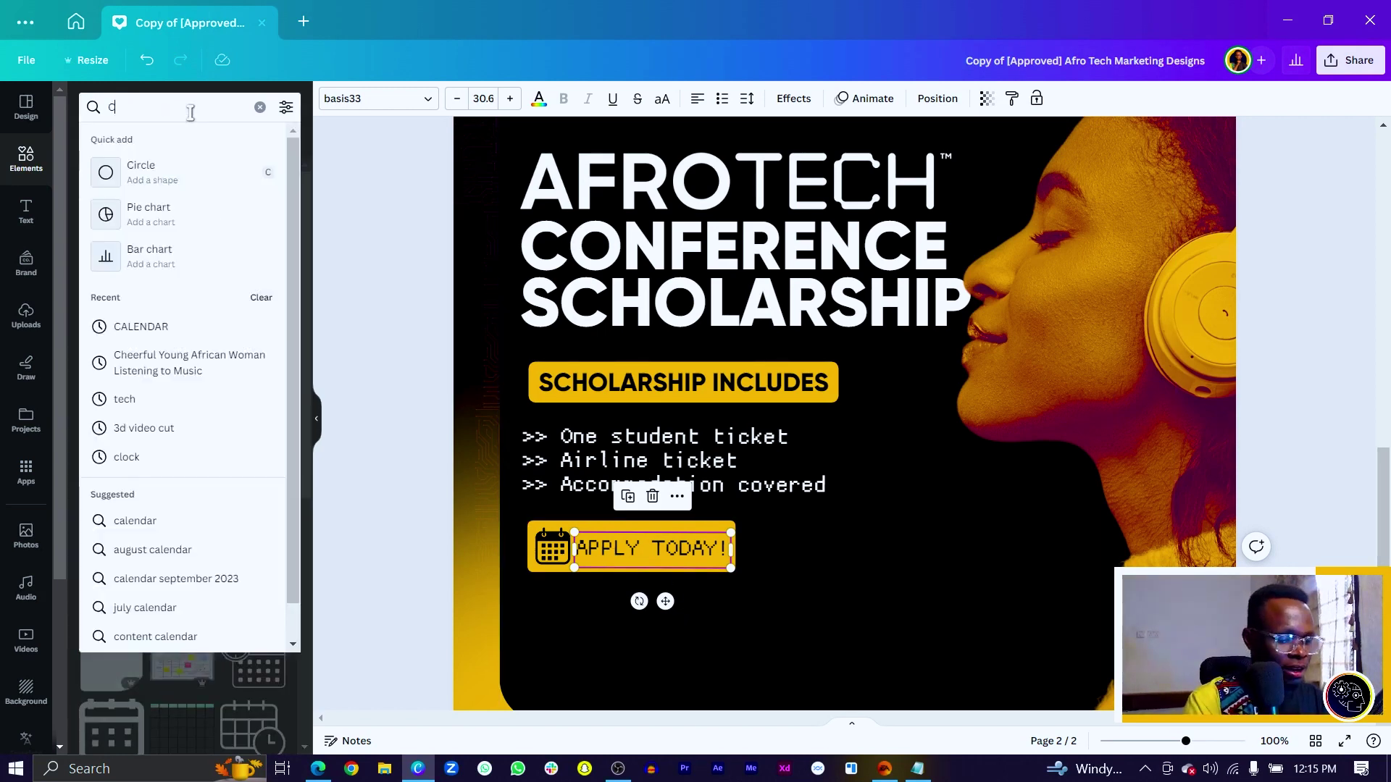
{"action": "type", "text": "URSOR"}
{"action": "key", "text": "Return"}
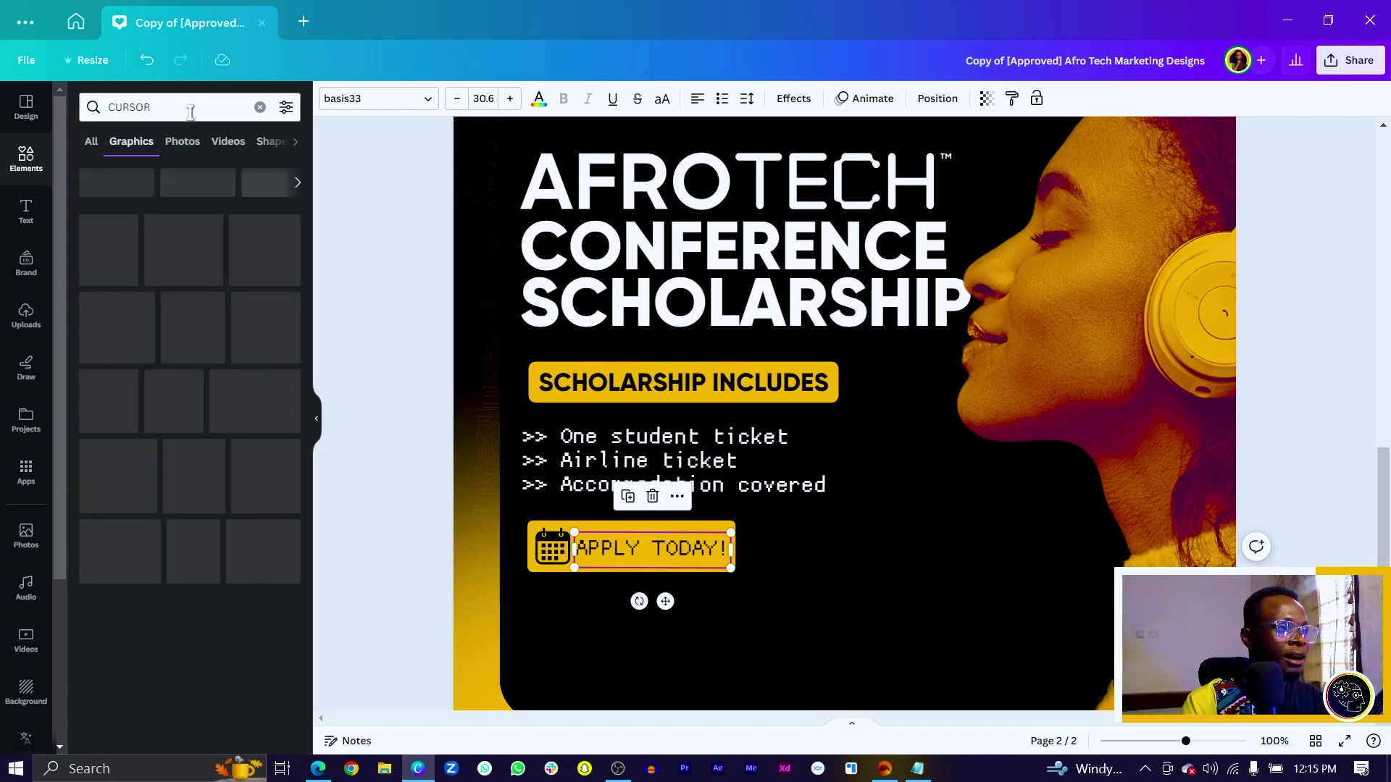
{"action": "left_click", "coordinate": [185, 392]}
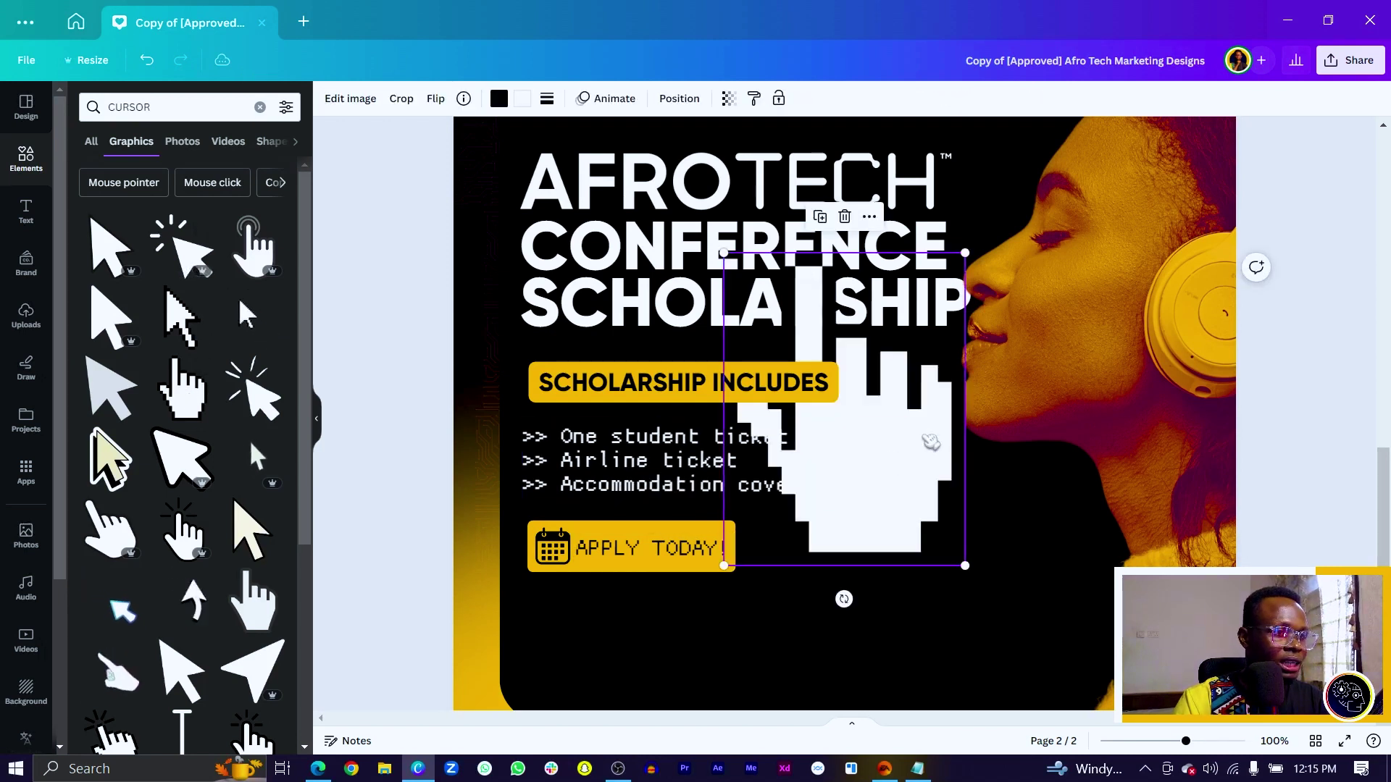
{"action": "left_click_drag", "start_coordinate": [966, 249], "coordinate": [771, 467]}
{"action": "left_click_drag", "start_coordinate": [741, 530], "coordinate": [649, 575]}
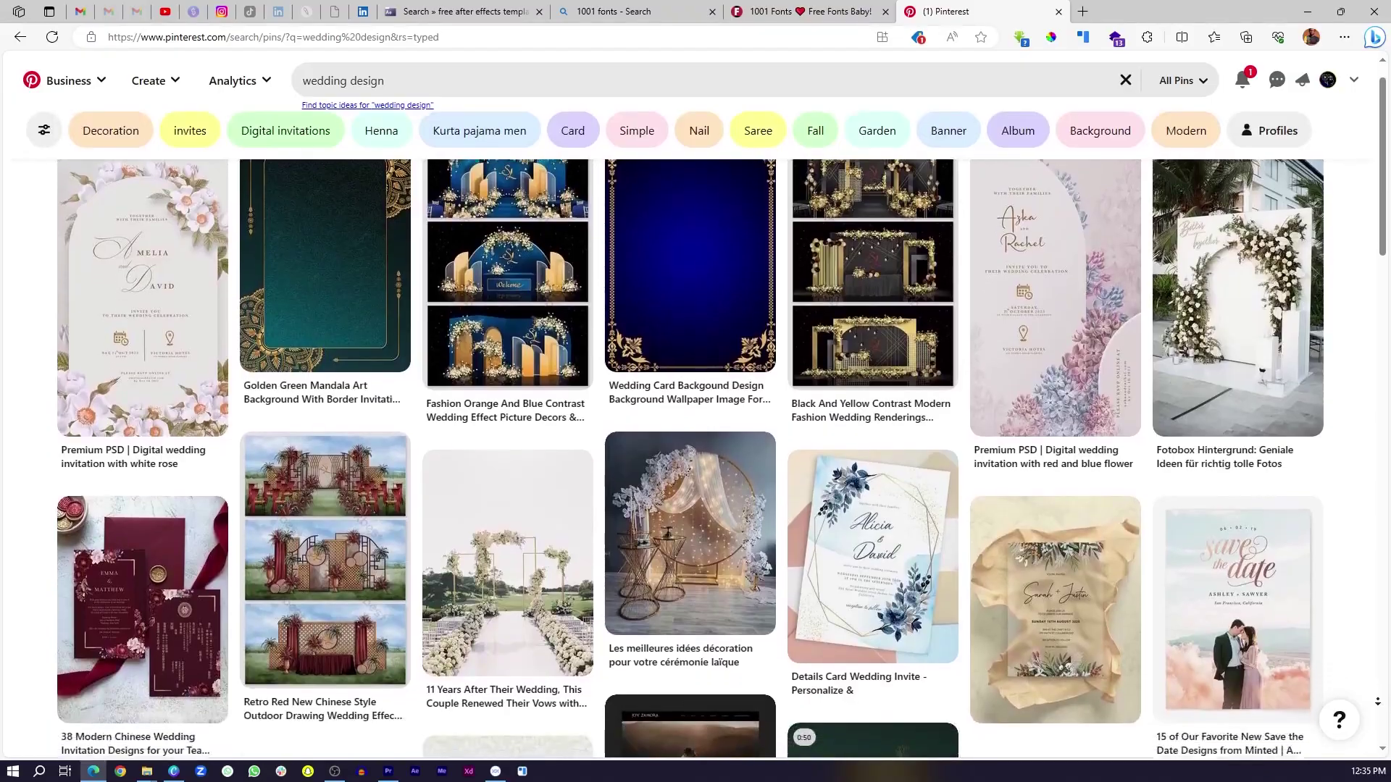
Switch to Pinterest and examine the pins for "wedding design" and "technology flyers"
{"action": "scroll", "coordinate": [722, 457], "scroll_direction": "down", "scroll_amount": 2}
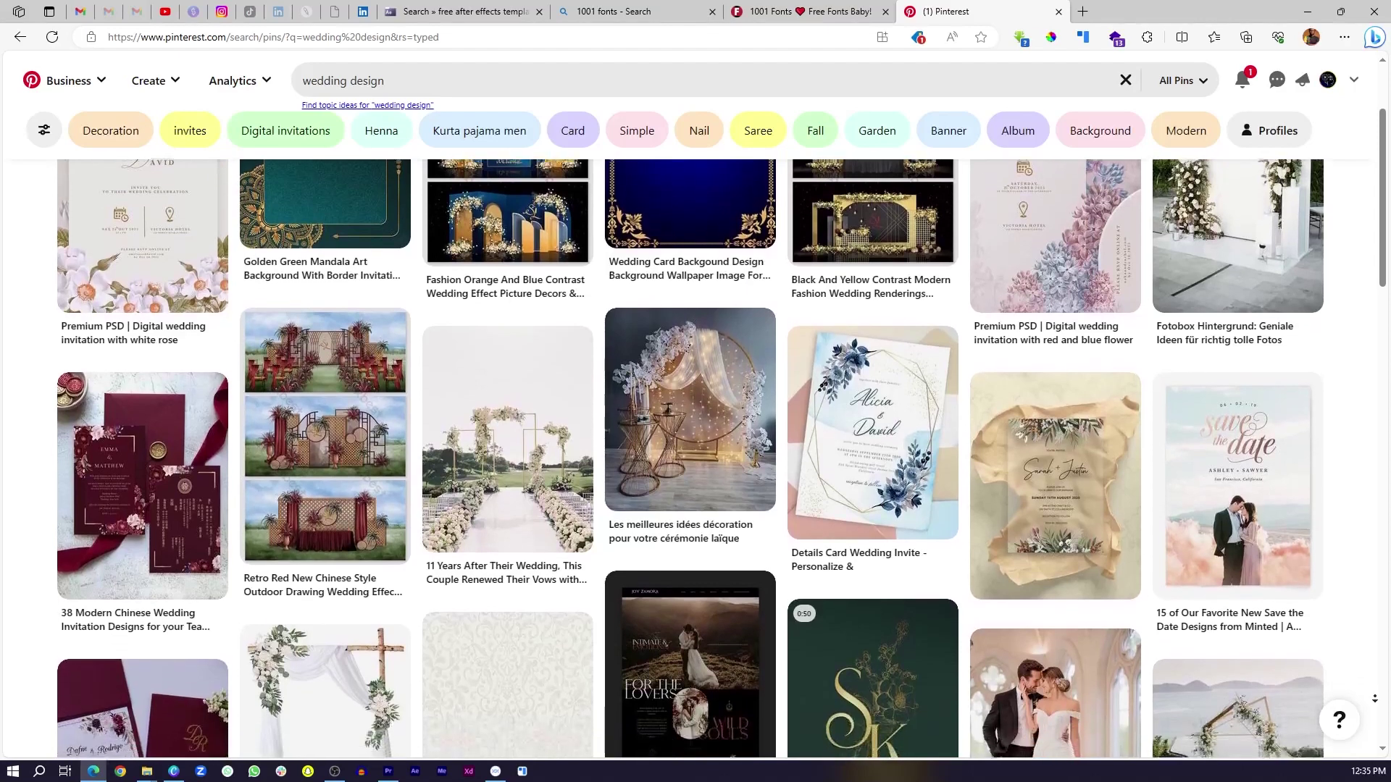
{"action": "scroll", "coordinate": [722, 457], "scroll_direction": "down", "scroll_amount": 3}
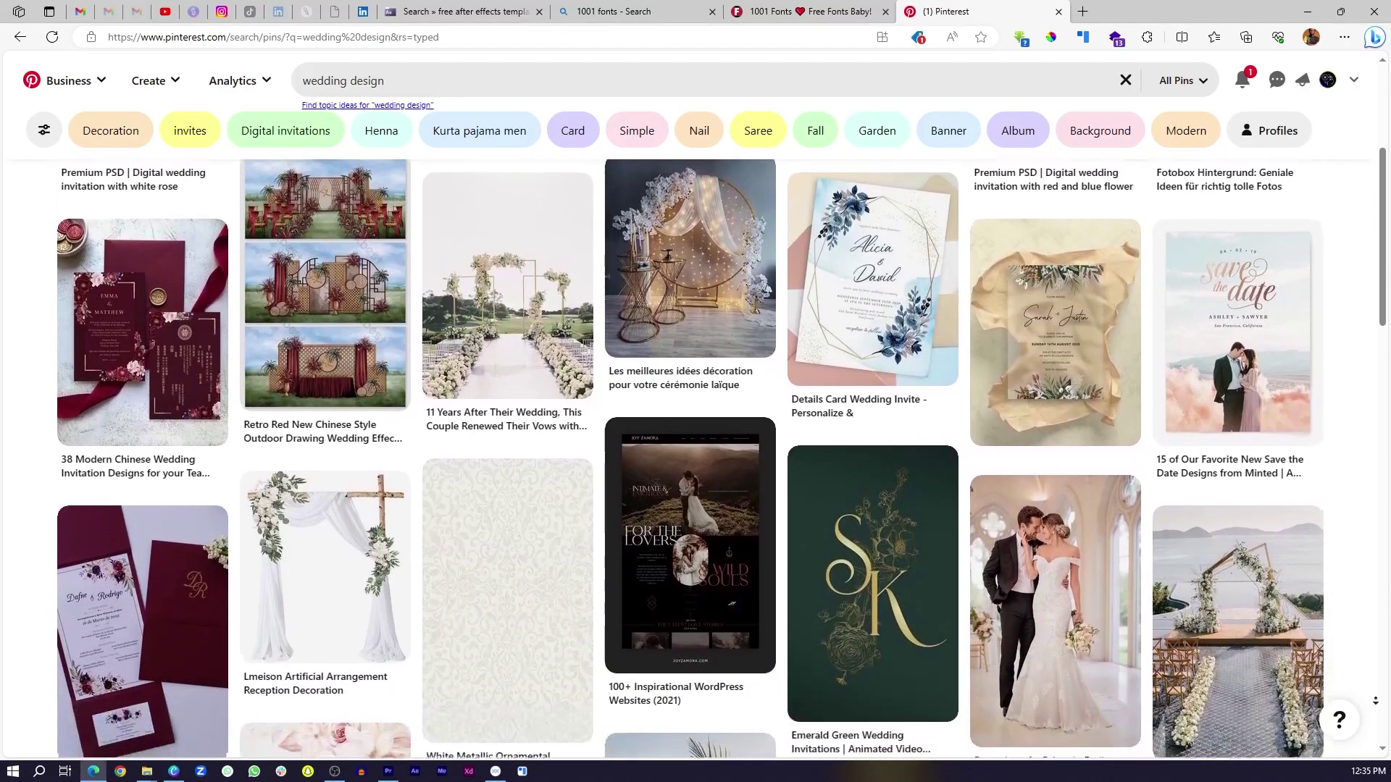
{"action": "scroll", "coordinate": [721, 457], "scroll_direction": "down", "scroll_amount": 3}
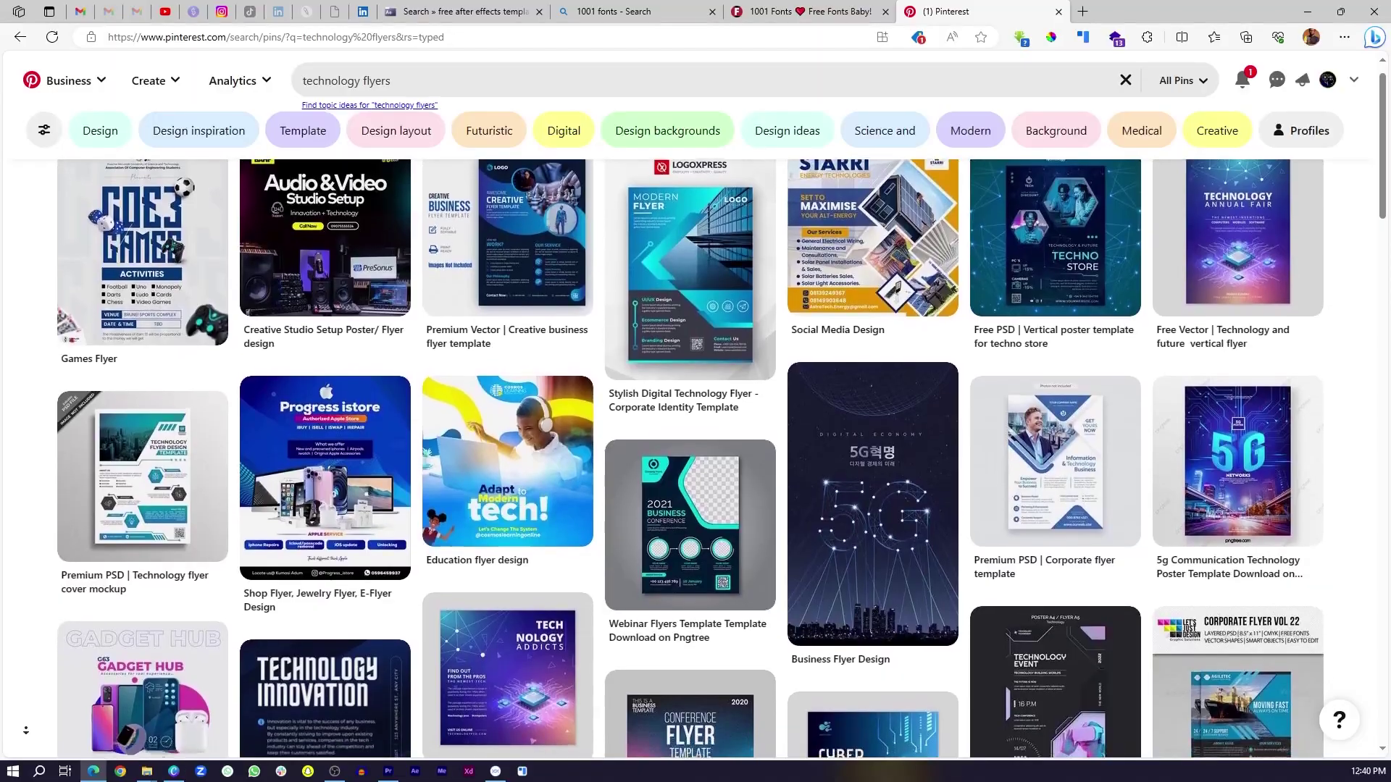
{"action": "scroll", "coordinate": [722, 456], "scroll_direction": "down", "scroll_amount": 2}
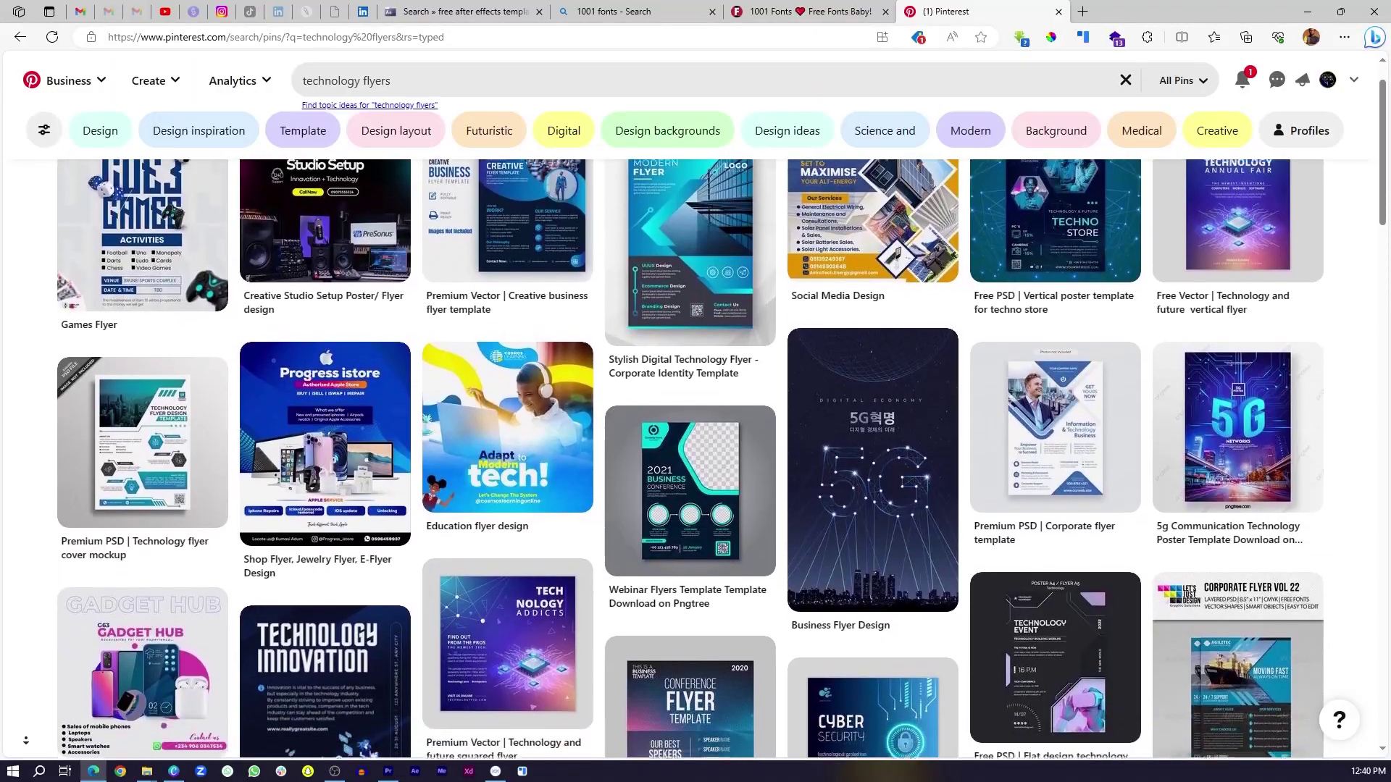
{"action": "scroll", "coordinate": [722, 456], "scroll_direction": "down", "scroll_amount": 3}
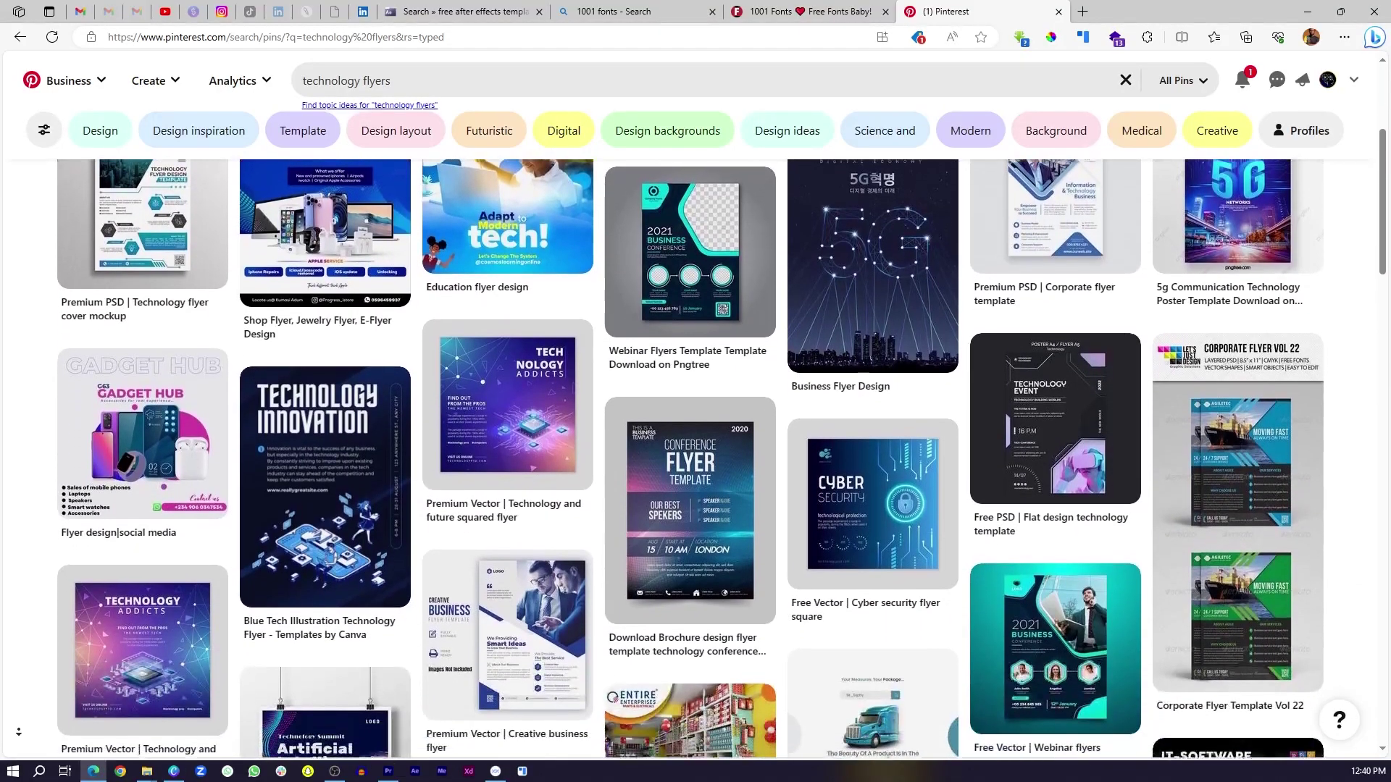
{"action": "scroll", "coordinate": [695, 457], "scroll_direction": "down", "scroll_amount": 3}
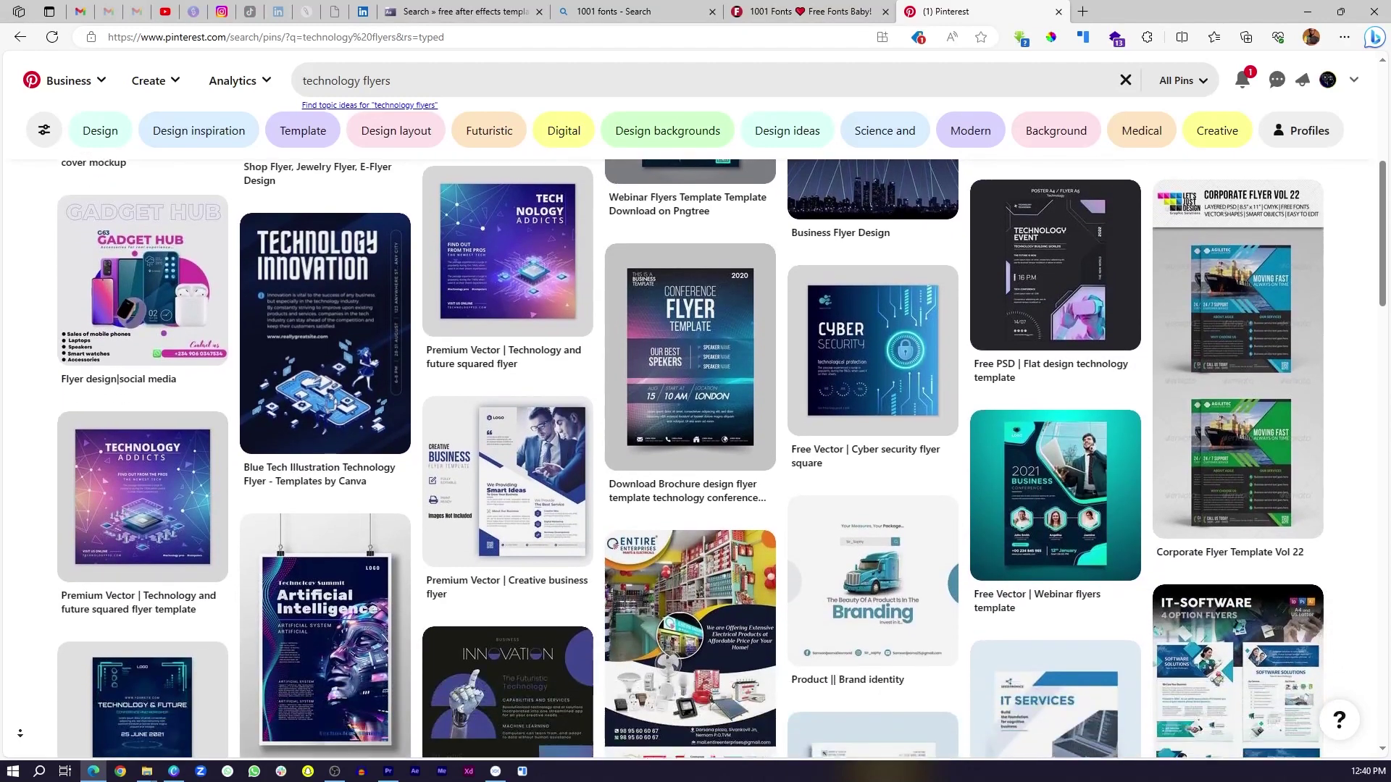
{"action": "scroll", "coordinate": [696, 456], "scroll_direction": "down", "scroll_amount": 3}
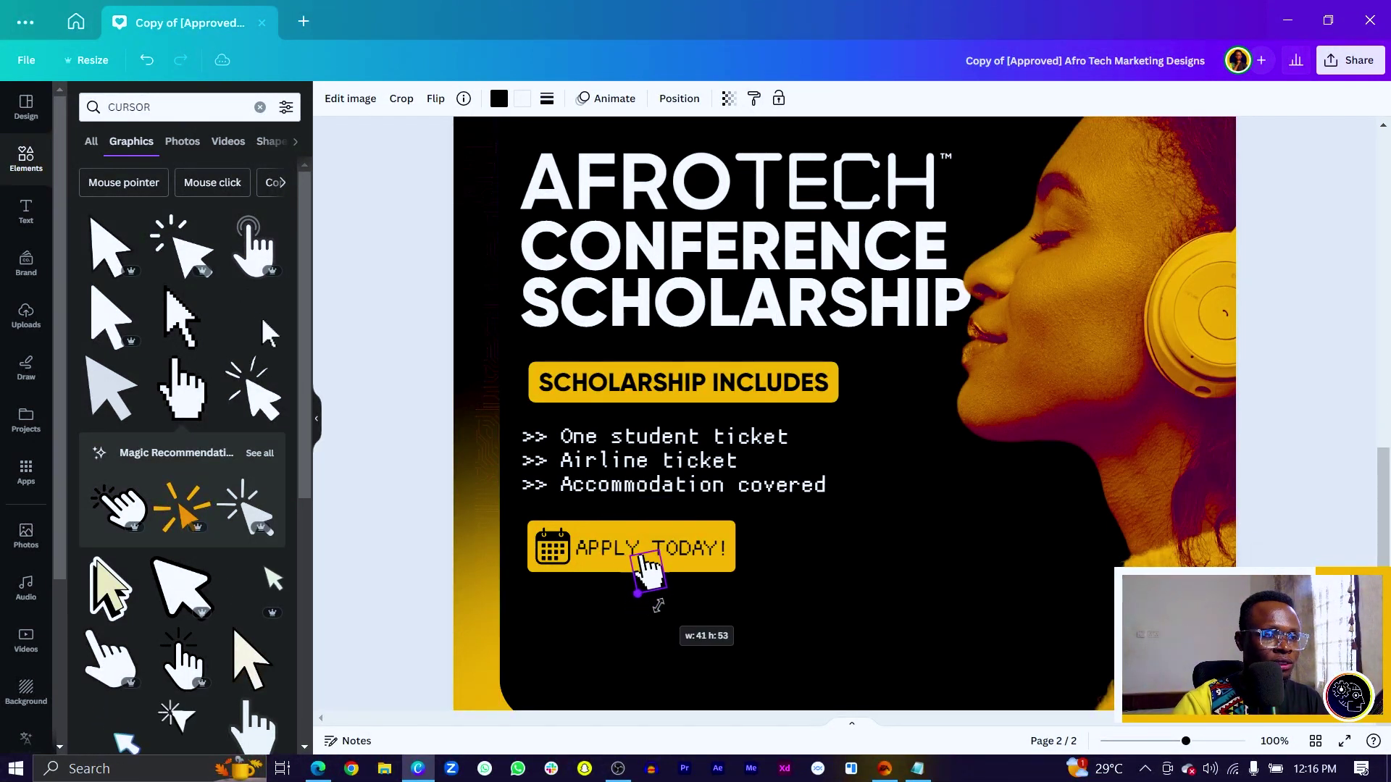
Back in Canva, resize the tilted hand pointer on the APPLY TODAY! bar to about 41 by 53
{"action": "left_click_drag", "start_coordinate": [663, 607], "coordinate": [665, 620]}
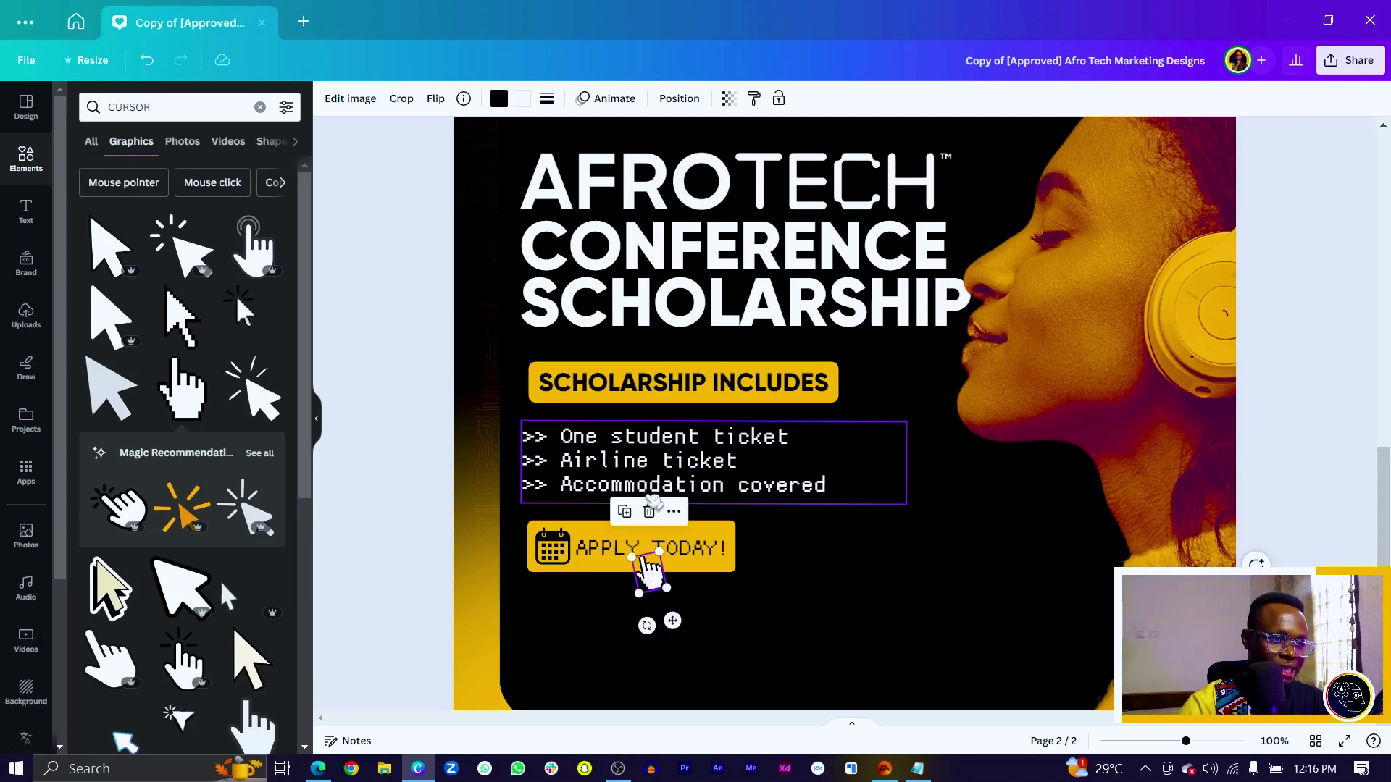
Copy the "{6th Oct 2023}" and "{5pm EST}" texts from page 1 and paste them under page 2's APPLY TODAY! bar
{"action": "scroll", "coordinate": [651, 500], "scroll_direction": "up", "scroll_amount": 6}
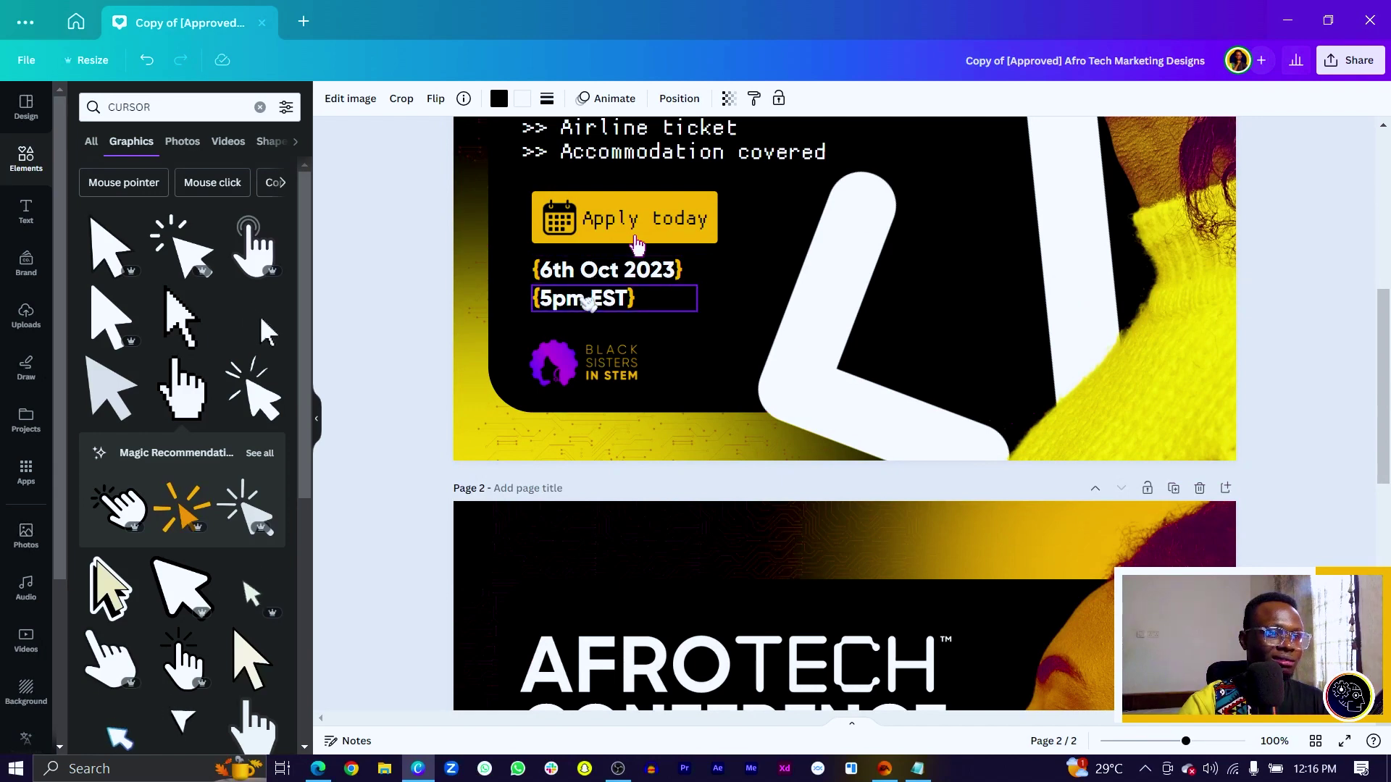
{"action": "left_click", "coordinate": [589, 298]}
{"action": "scroll", "coordinate": [637, 245], "scroll_direction": "down", "scroll_amount": 8}
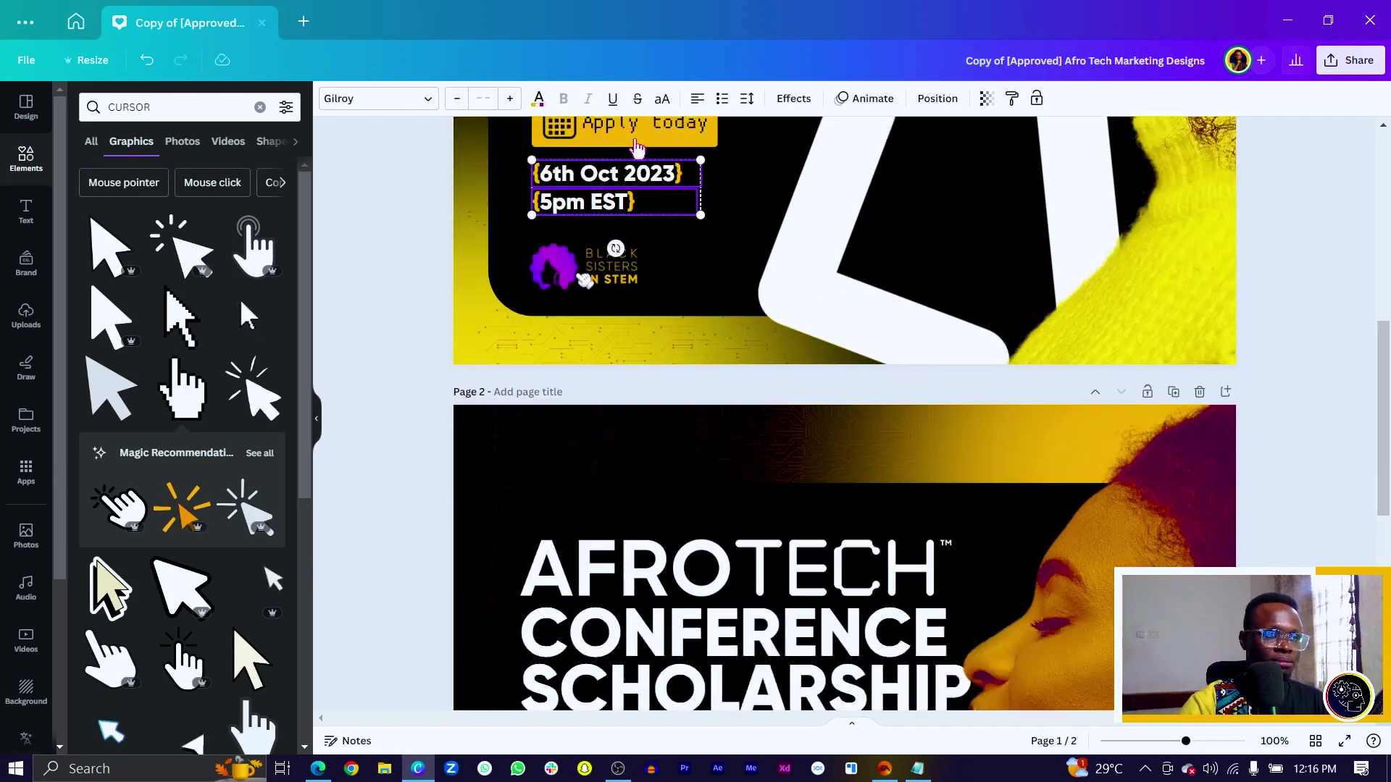
{"action": "key", "text": "ctrl+v"}
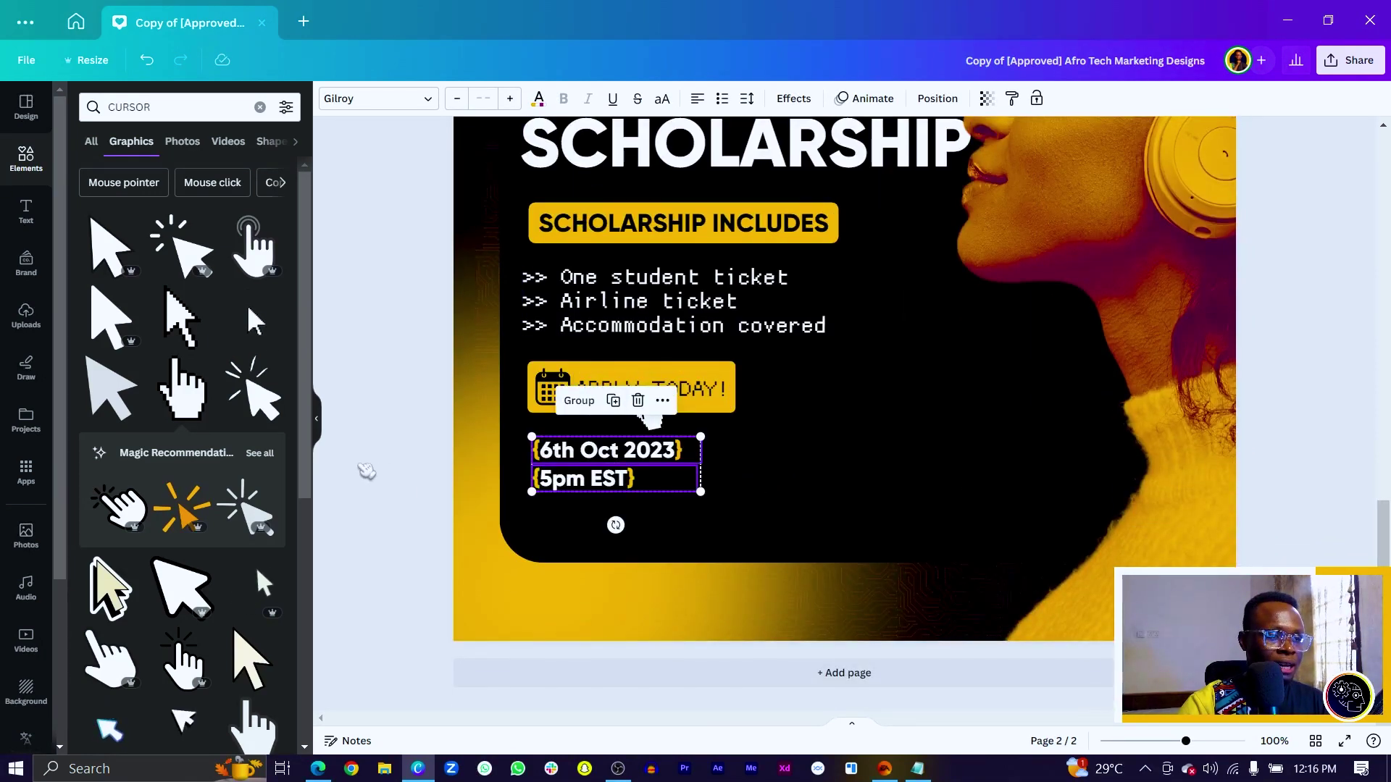
Extend the lower edge of page 2's black rounded panel downward to make room beneath the "{5pm EST}" text
{"action": "left_click", "coordinate": [642, 485]}
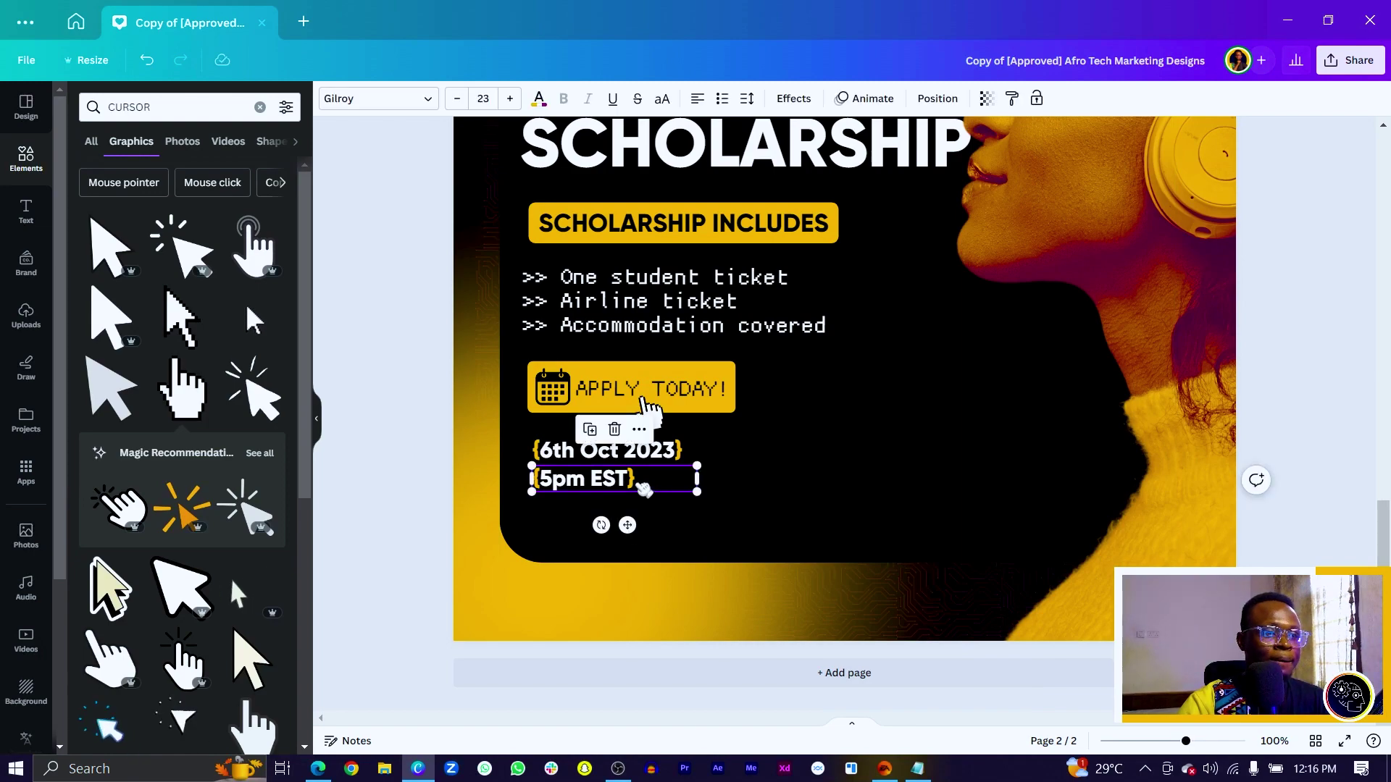
{"action": "double_click", "coordinate": [644, 487]}
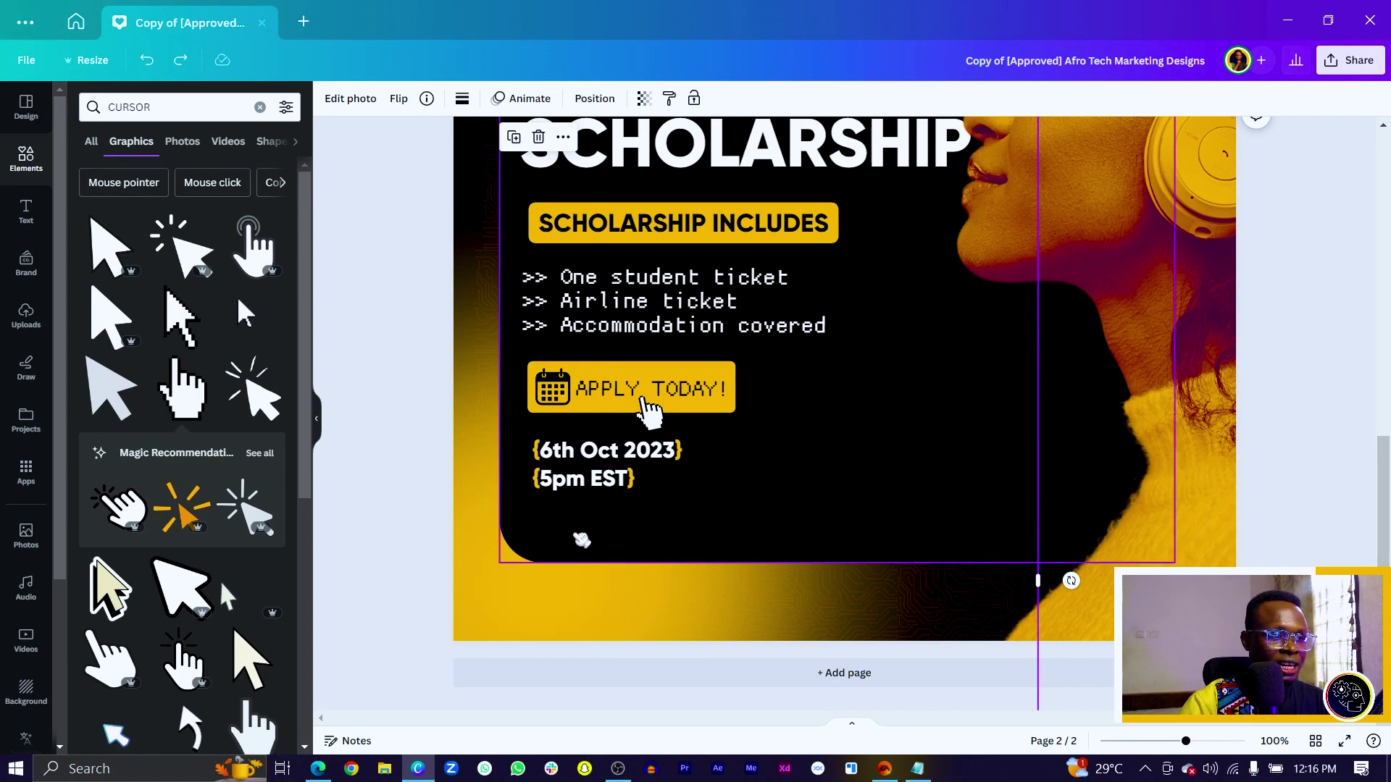
{"action": "left_click", "coordinate": [603, 559]}
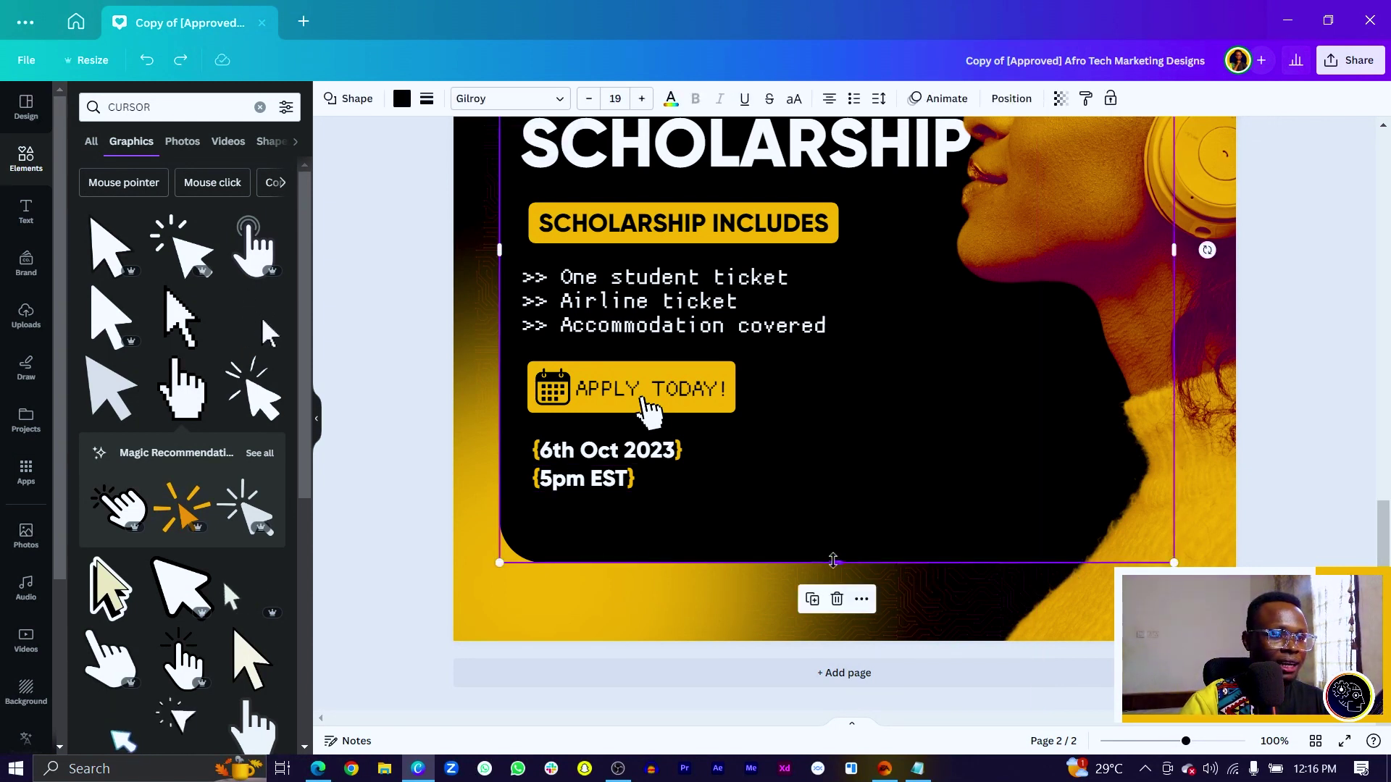
{"action": "left_click_drag", "start_coordinate": [832, 562], "coordinate": [834, 601]}
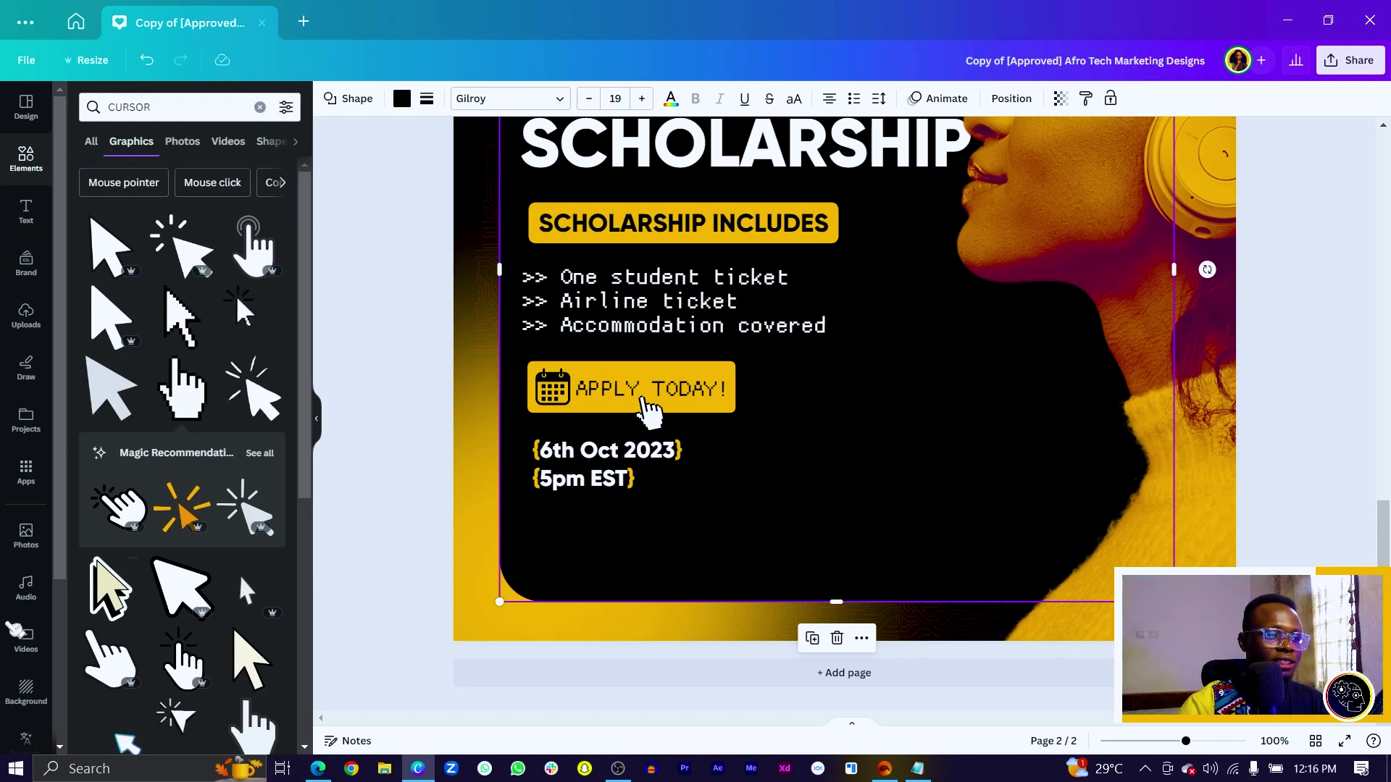
Copy the Black Sisters in STEM logo from page 1 and paste it under the deadline on page 2
{"action": "scroll", "coordinate": [22, 651], "scroll_direction": "down", "scroll_amount": 3}
{"action": "scroll", "coordinate": [585, 563], "scroll_direction": "up", "scroll_amount": 10}
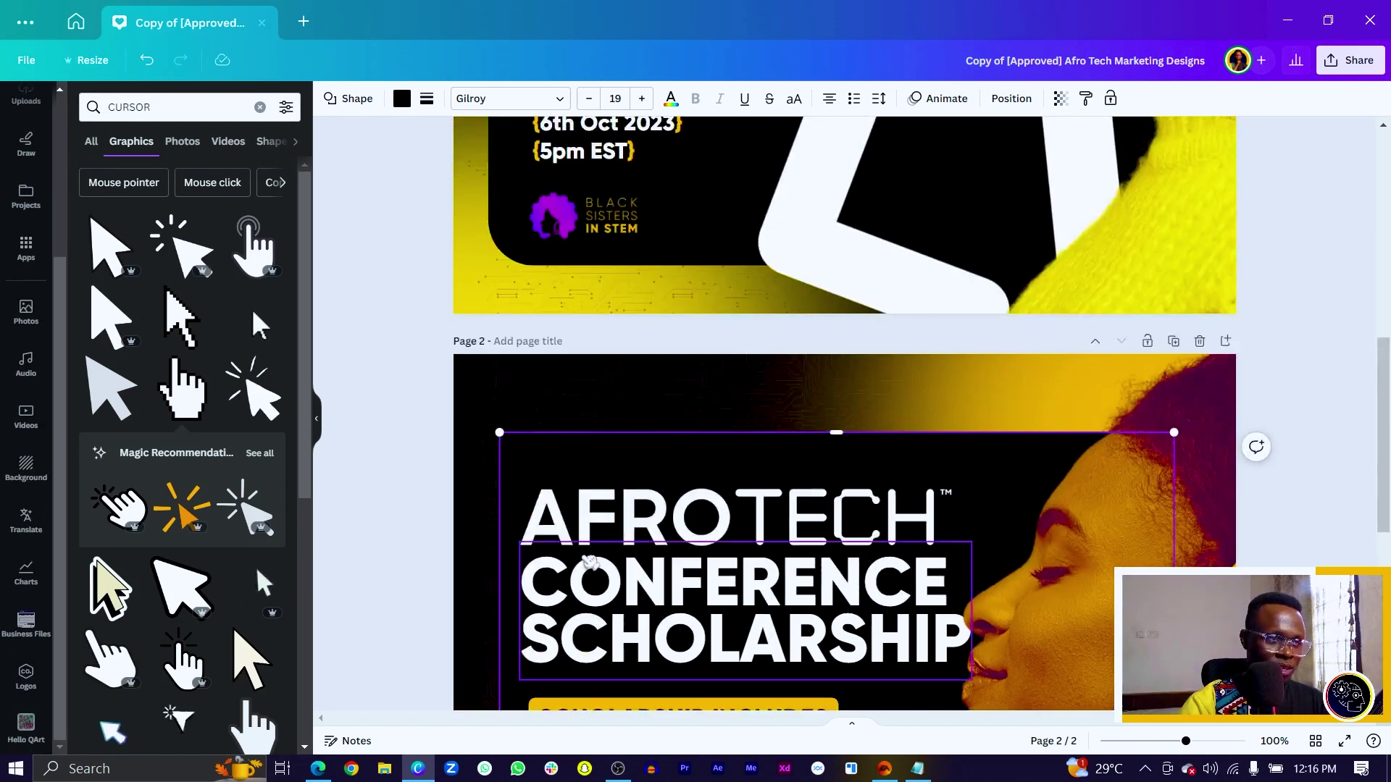
{"action": "left_click", "coordinate": [540, 451]}
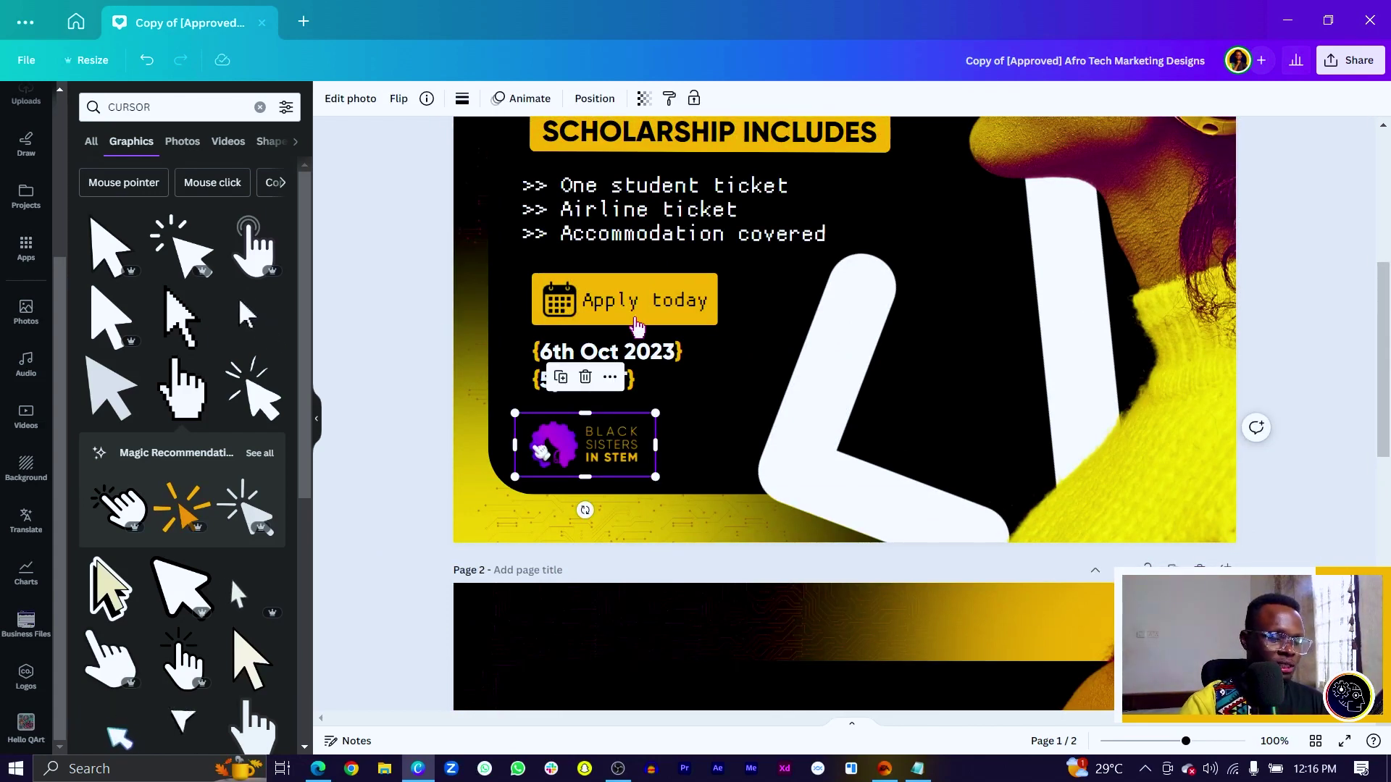
{"action": "scroll", "coordinate": [539, 450], "scroll_direction": "down", "scroll_amount": 10}
{"action": "key", "text": "ctrl+v"}
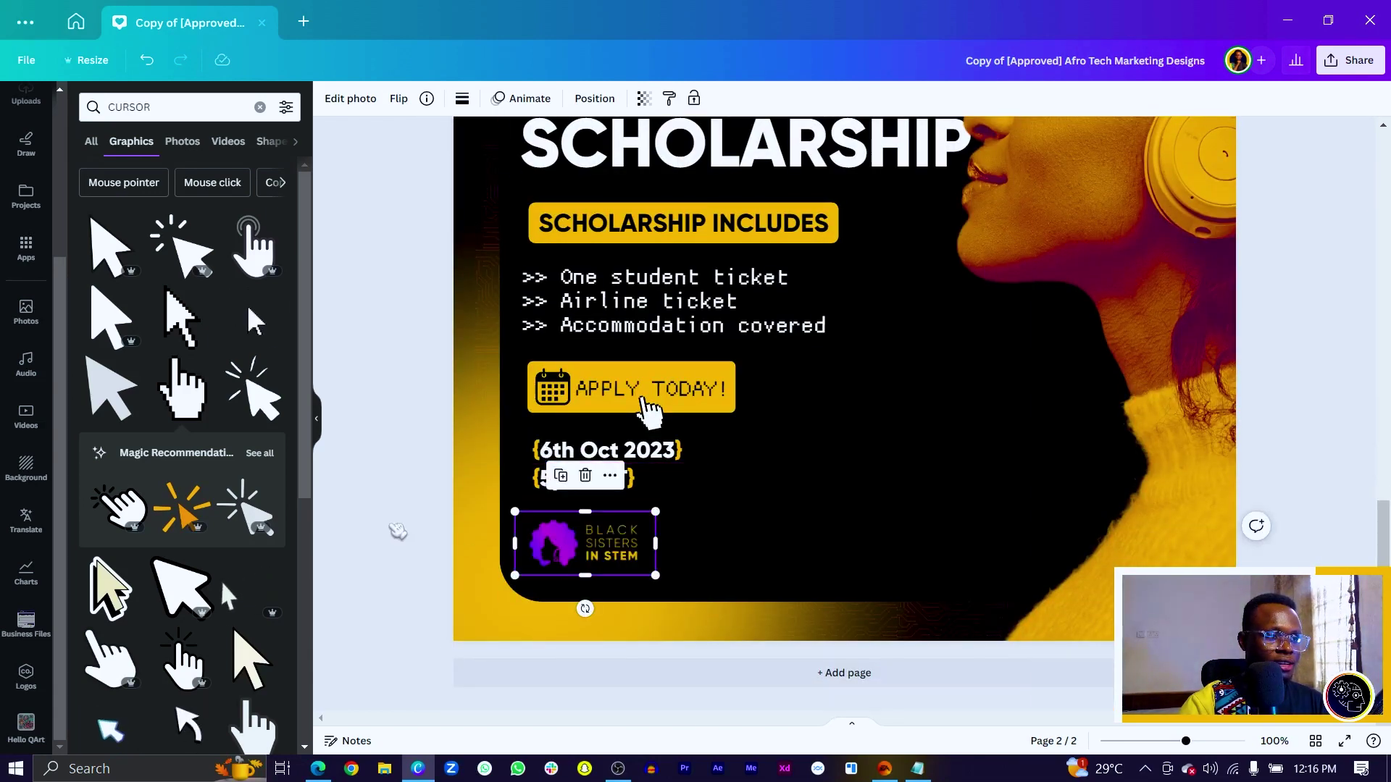
{"action": "left_click", "coordinate": [398, 532]}
{"action": "scroll", "coordinate": [398, 532], "scroll_direction": "down", "scroll_amount": 3}
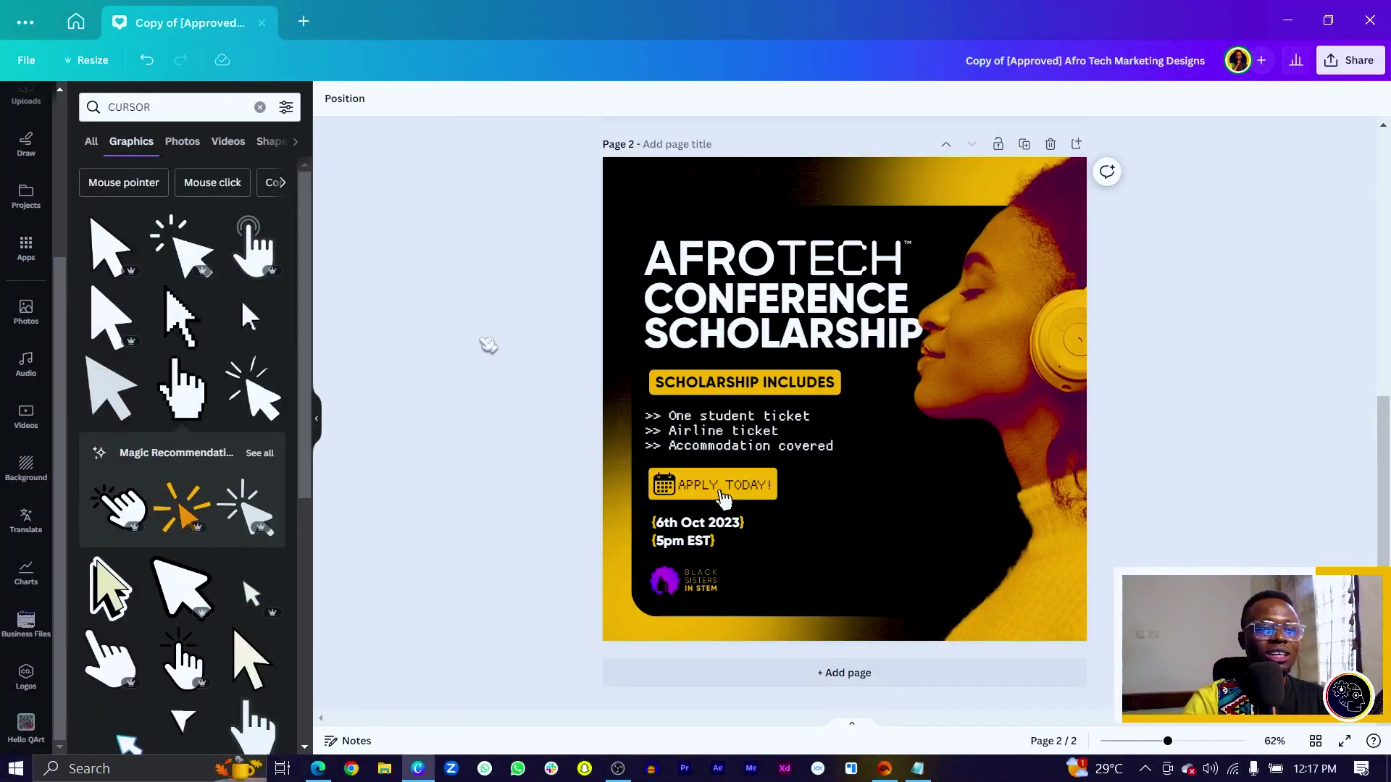
{"action": "left_click_drag", "start_coordinate": [488, 345], "coordinate": [1038, 519]}
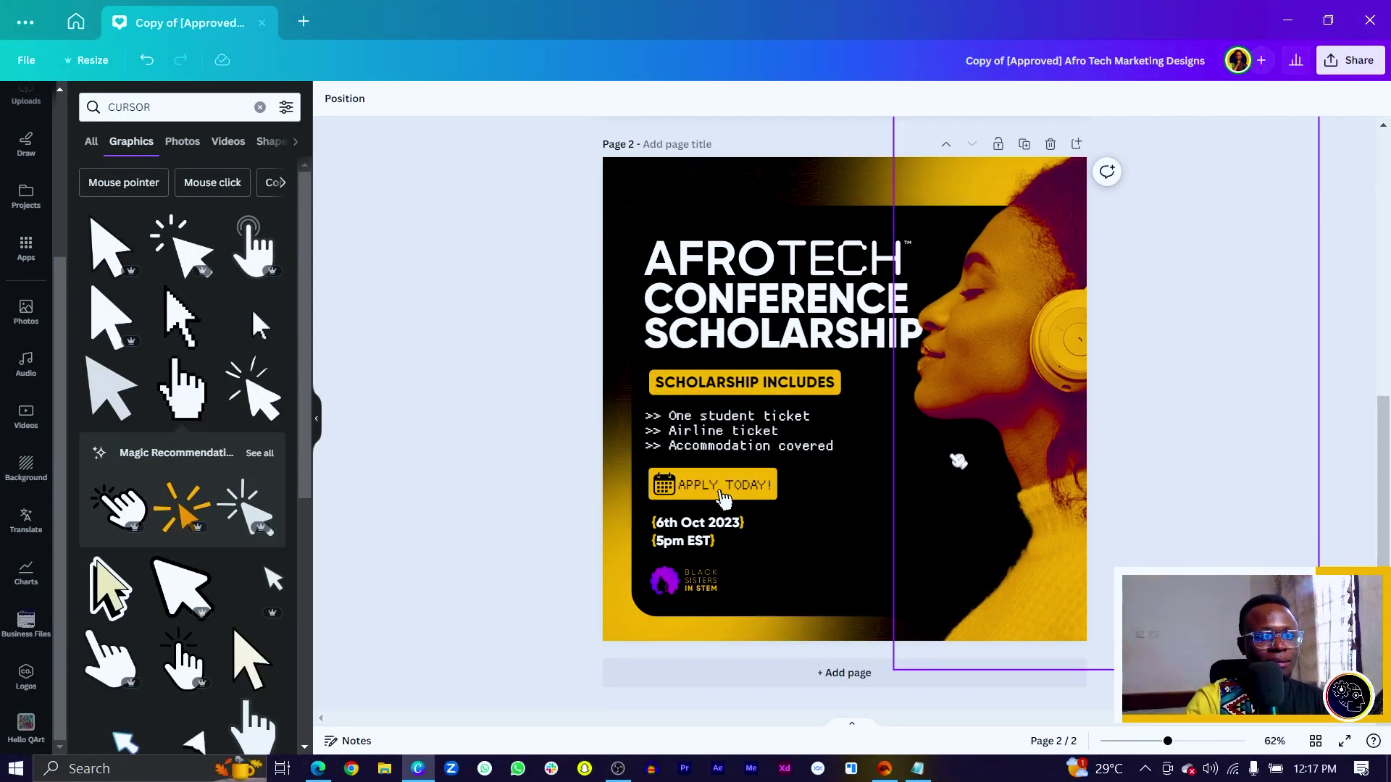
{"action": "left_click_drag", "start_coordinate": [959, 460], "coordinate": [847, 537]}
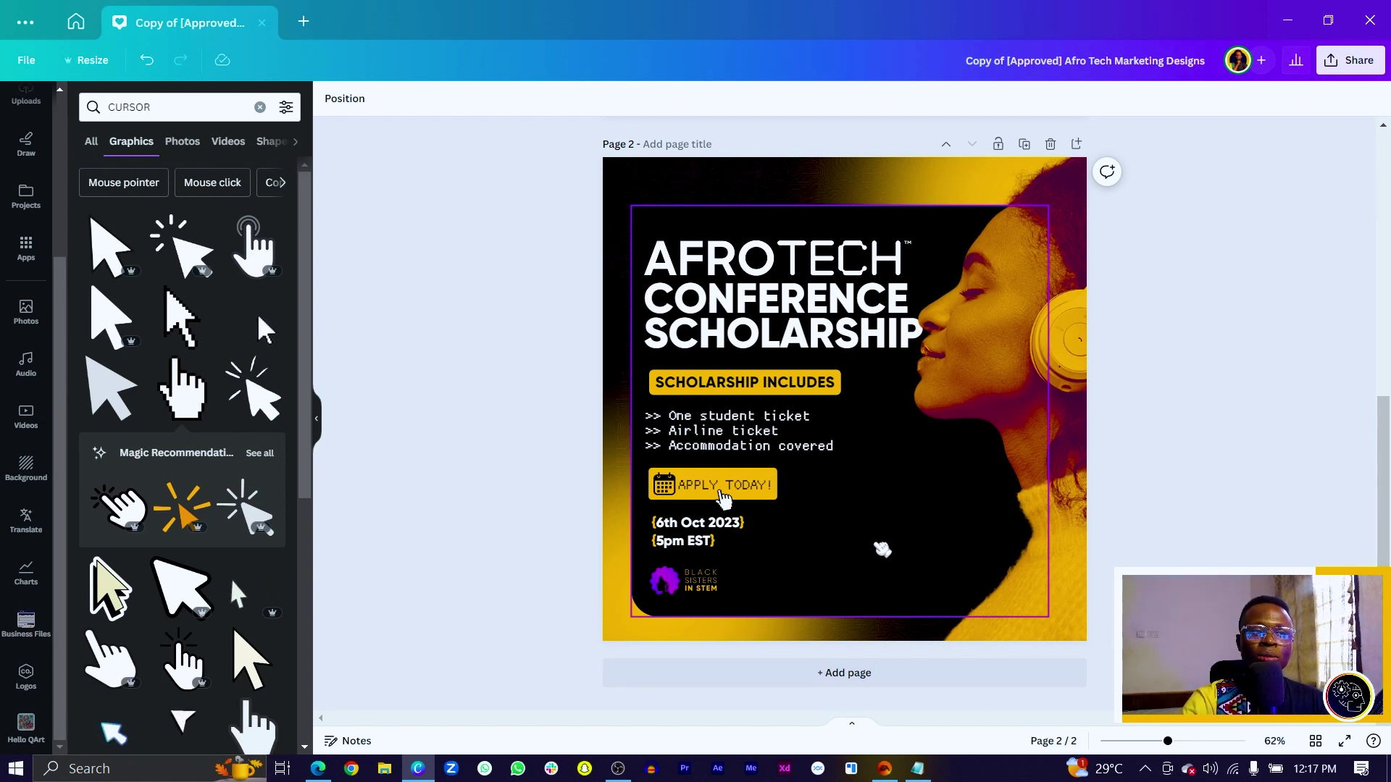
{"action": "left_click_drag", "start_coordinate": [880, 551], "coordinate": [981, 504]}
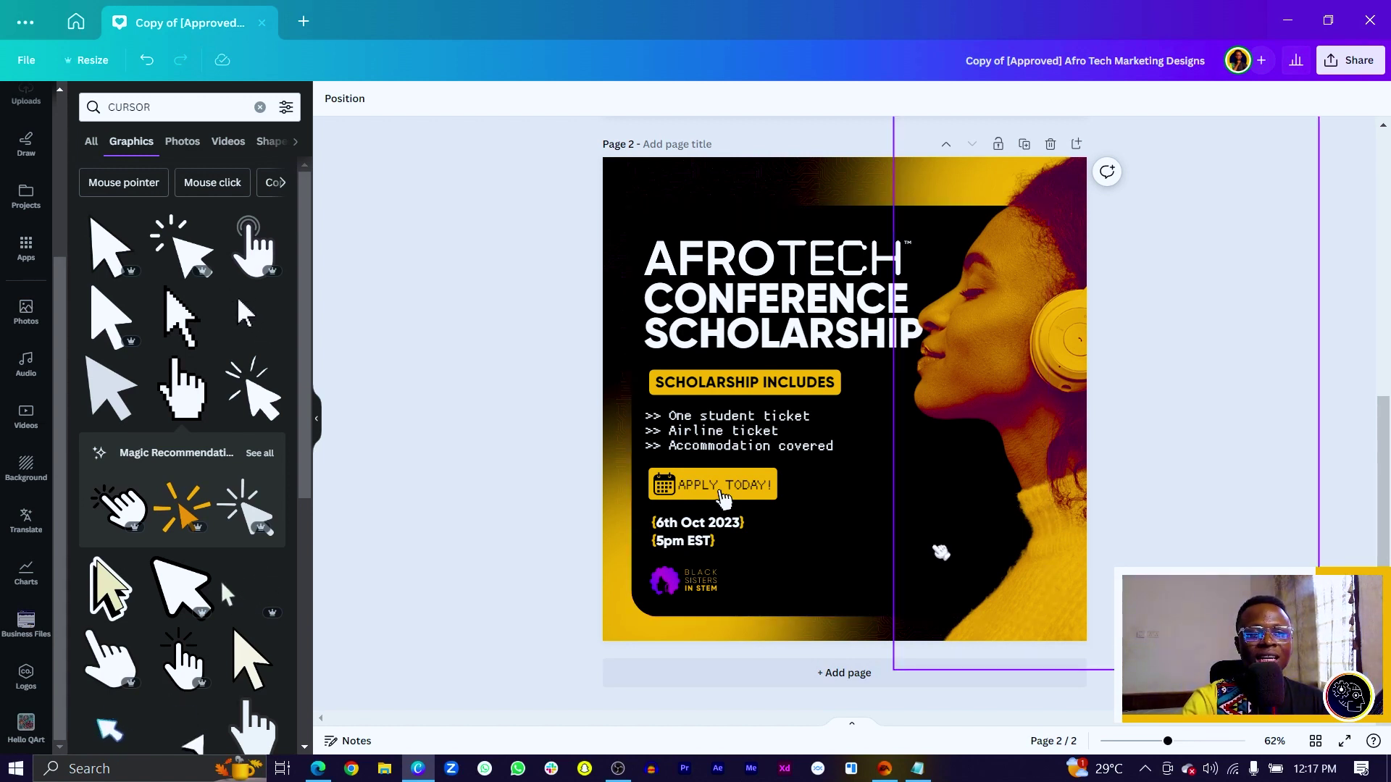
{"action": "left_click_drag", "start_coordinate": [921, 549], "coordinate": [541, 507]}
Search the elements for "CODE", insert the </> graphic, and move it over the lower part of the woman cutout
{"action": "left_click", "coordinate": [259, 107]}
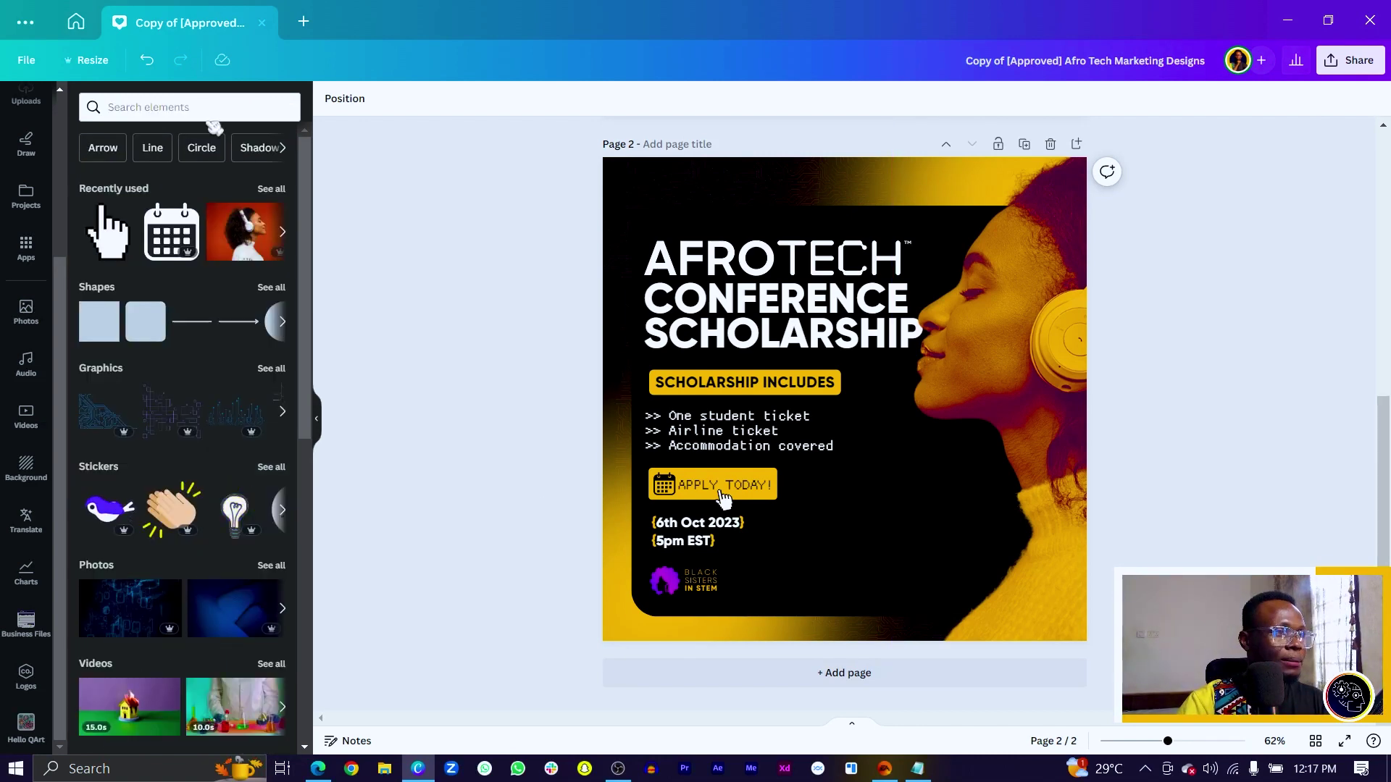
{"action": "left_click", "coordinate": [213, 109]}
{"action": "type", "text": "CODE"}
{"action": "key", "text": "Return"}
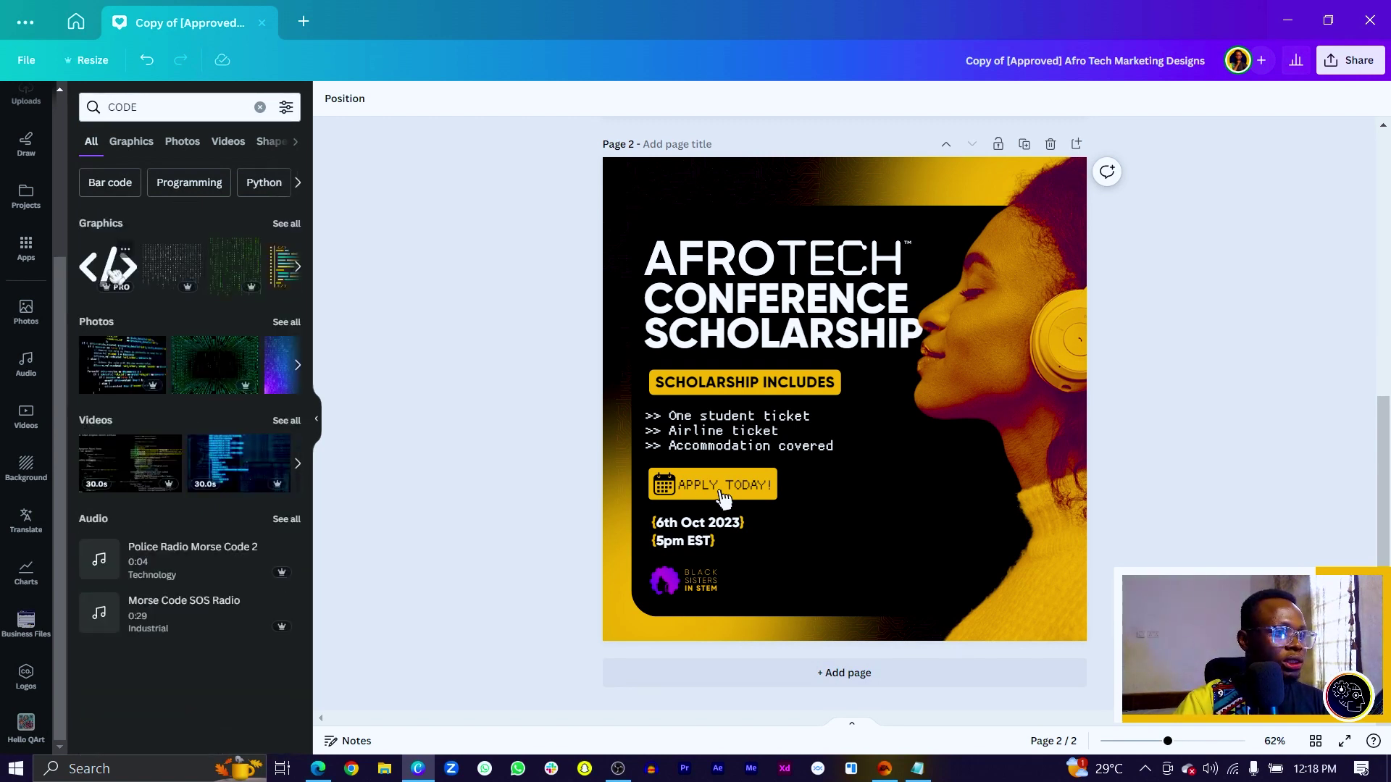
{"action": "left_click", "coordinate": [109, 267]}
{"action": "left_click_drag", "start_coordinate": [848, 434], "coordinate": [971, 600]}
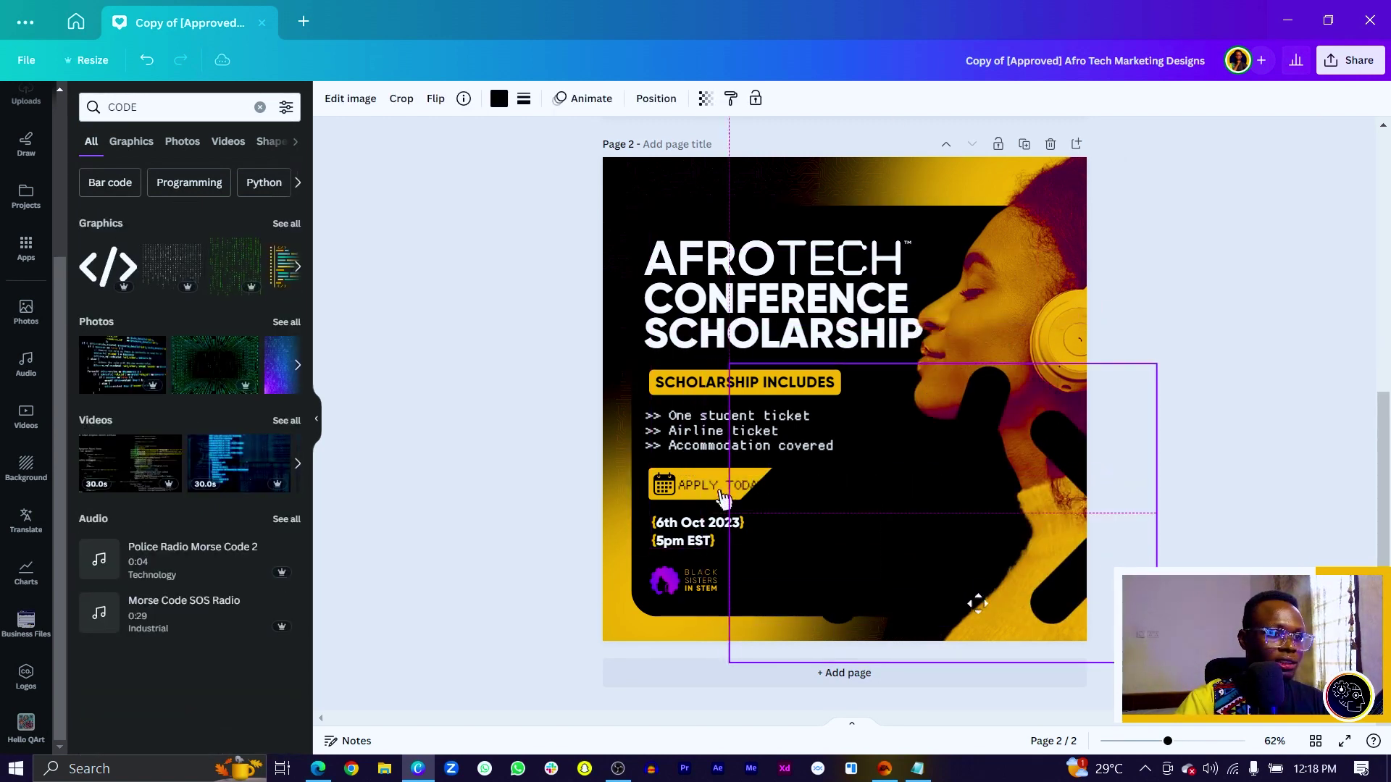
Recolor the </> graphic white and place it tilted counterclockwise behind the woman cutout, running off the page's lower edge
{"action": "left_click", "coordinate": [499, 99]}
{"action": "left_click", "coordinate": [201, 186]}
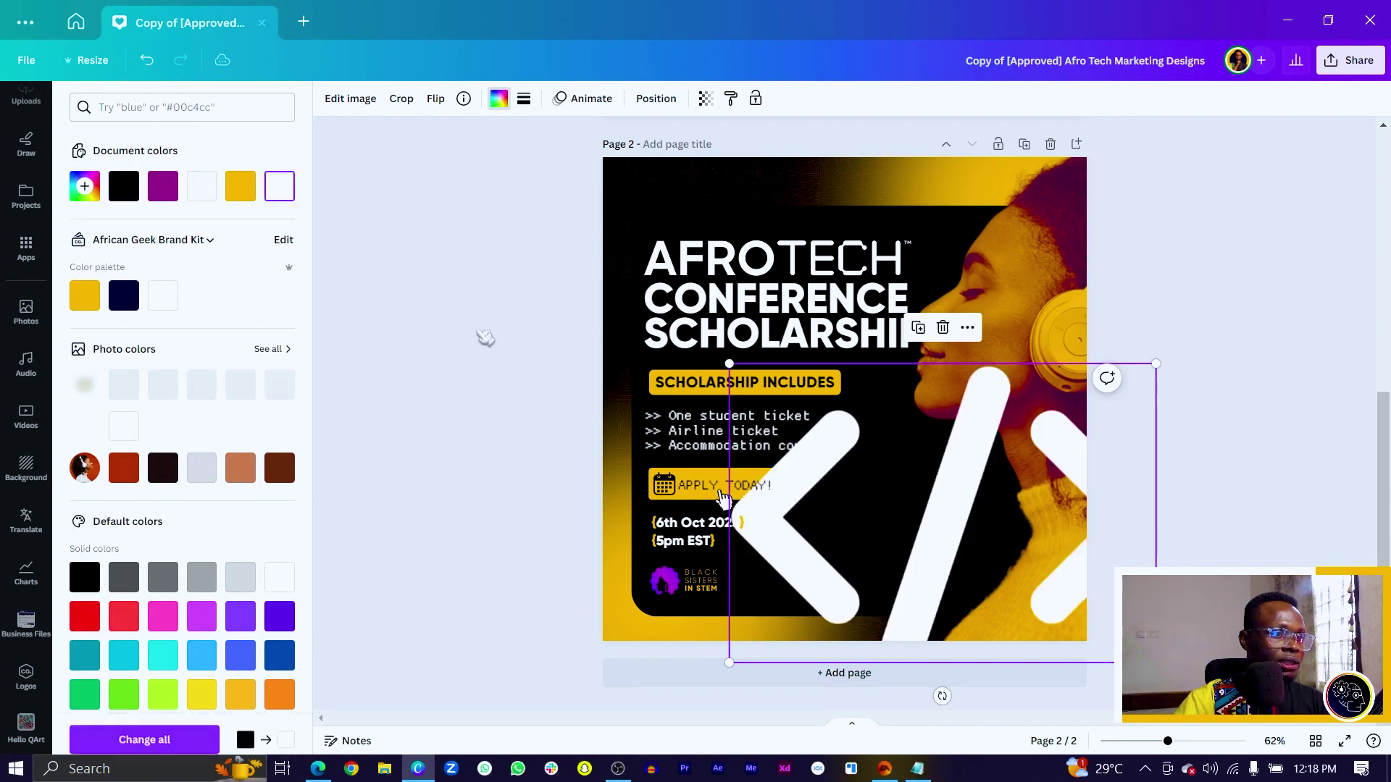
{"action": "left_click_drag", "start_coordinate": [940, 695], "coordinate": [989, 697]}
{"action": "left_click_drag", "start_coordinate": [934, 518], "coordinate": [892, 536]}
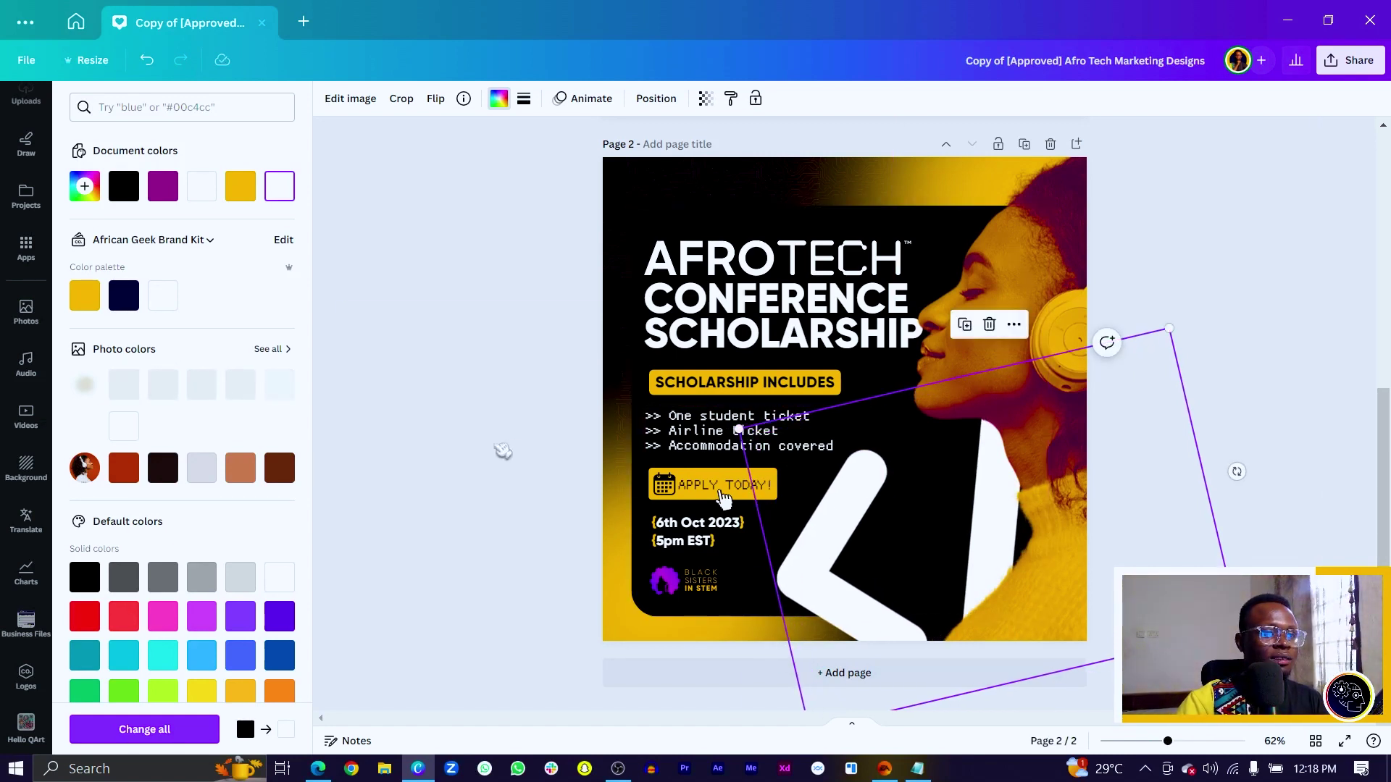
{"action": "key", "text": "Escape"}
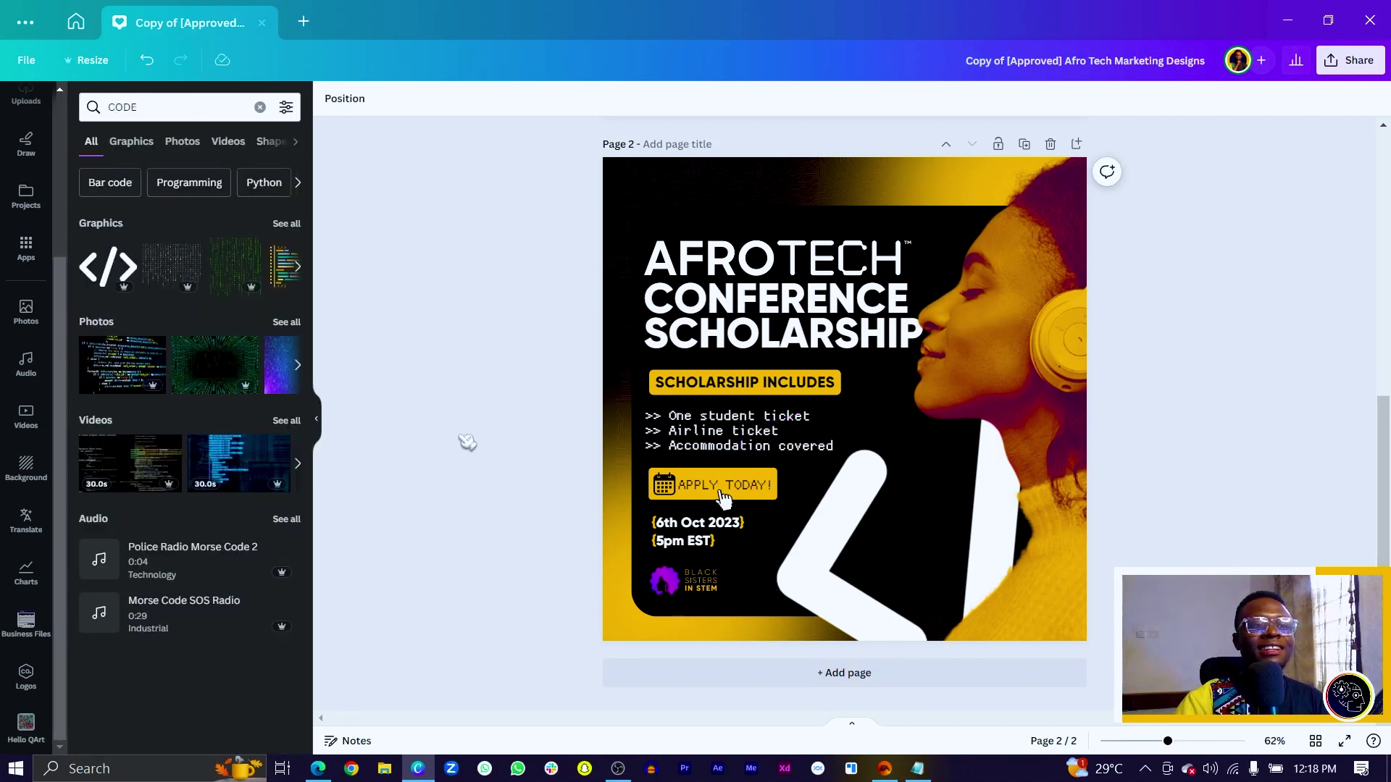